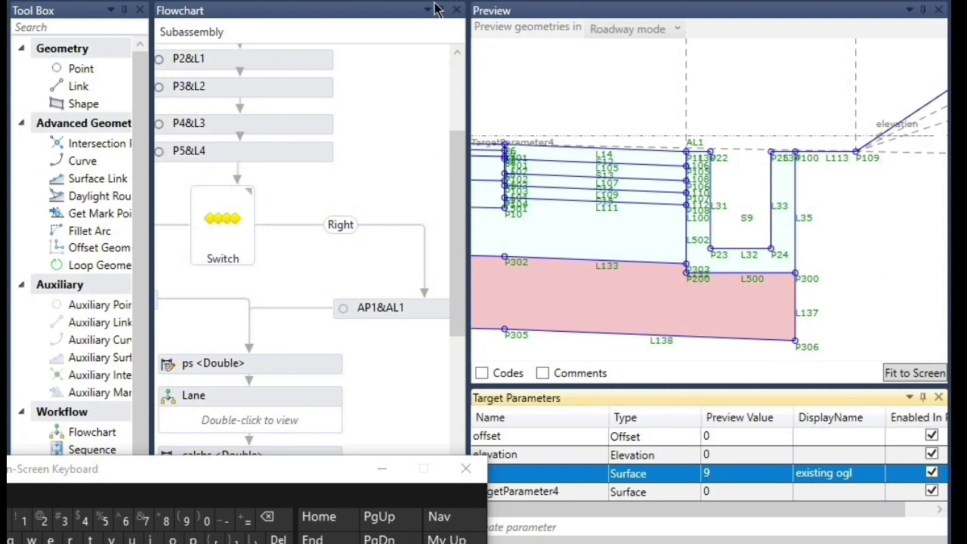
- Set the default value of the ditch type input parameter to MasonryU_ditch and refresh the preview
left_click(552, 542)
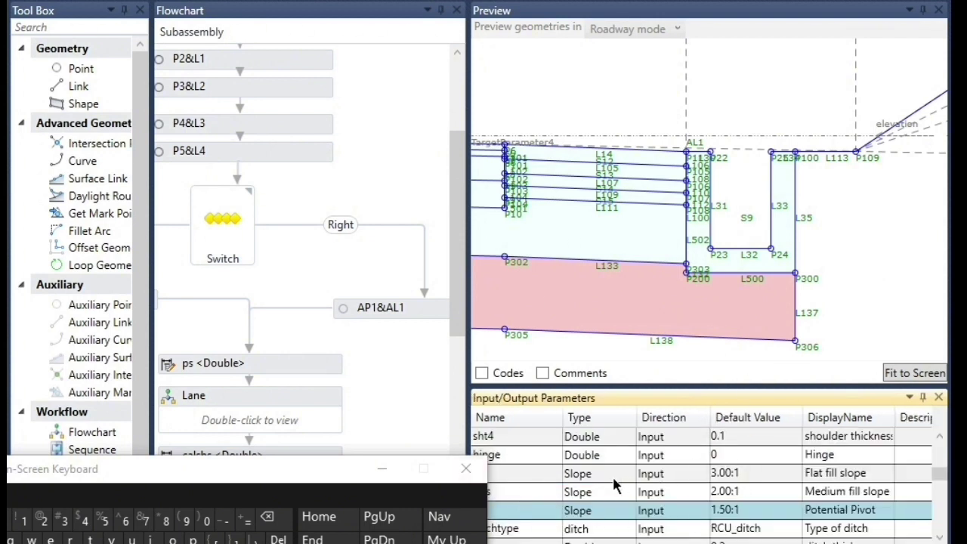
scroll(617, 474, "up", 3)
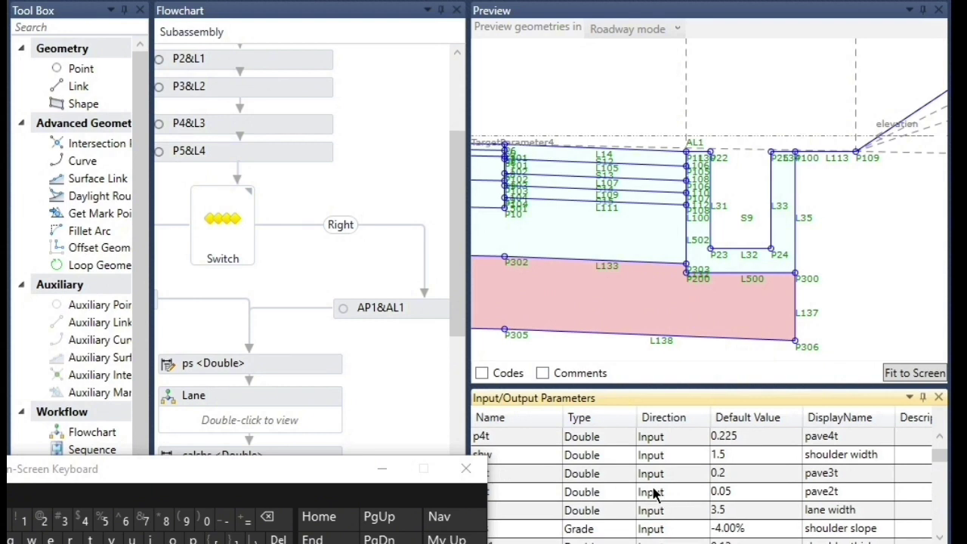
scroll(657, 493, "down", 5)
scroll(656, 493, "down", 1)
scroll(654, 493, "up", 1)
left_click(740, 474)
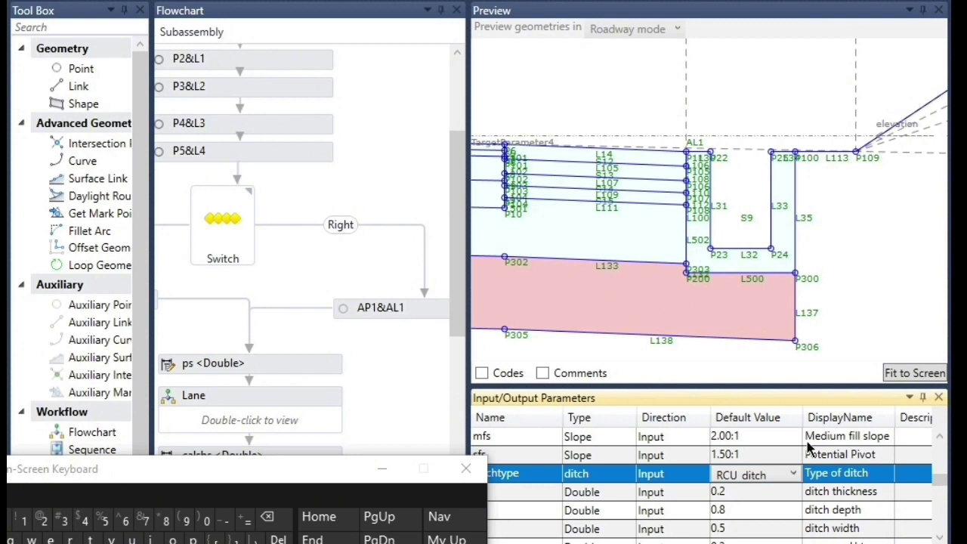
left_click(764, 476)
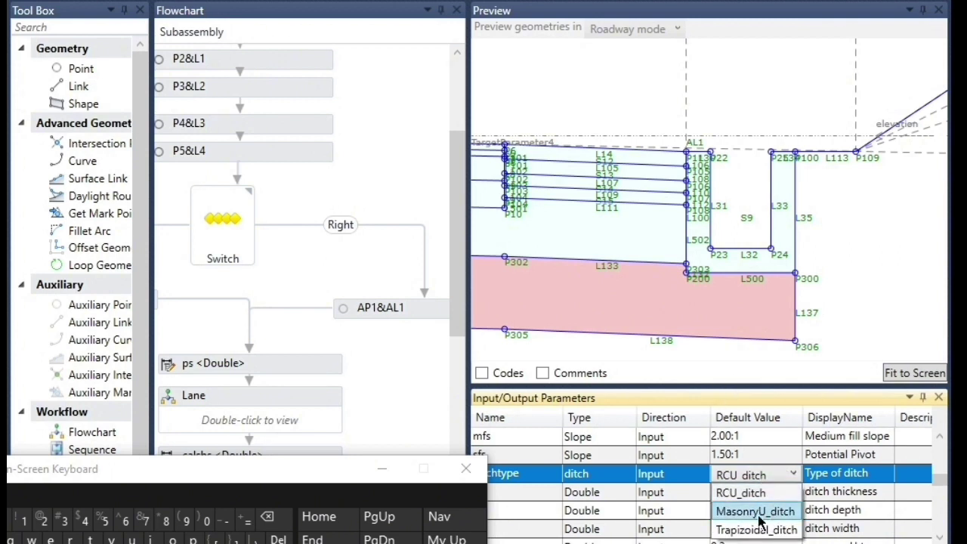
left_click(759, 512)
left_click(868, 275)
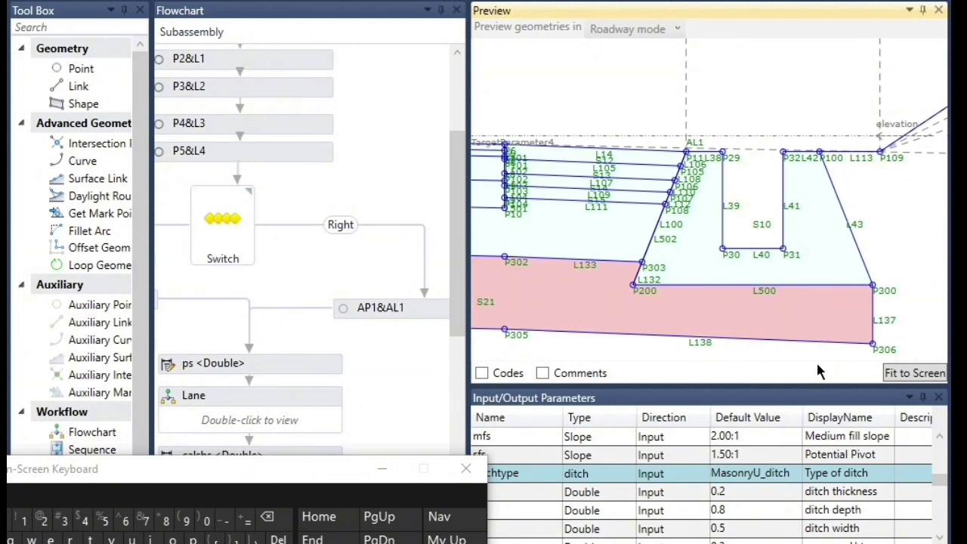
- Change the default ditch type to Trapizoidal_ditch and refresh the preview
left_click(751, 478)
left_click(753, 476)
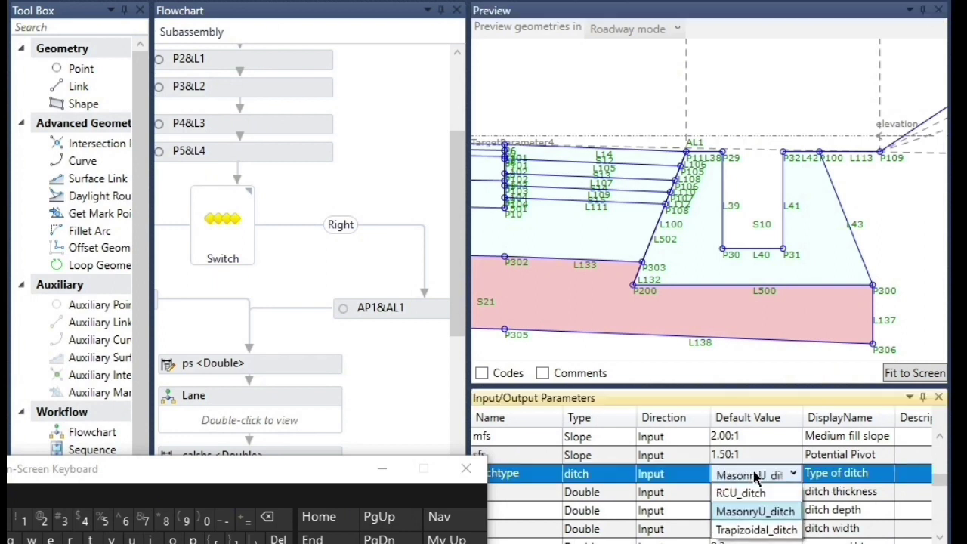
left_click(770, 530)
left_click(893, 219)
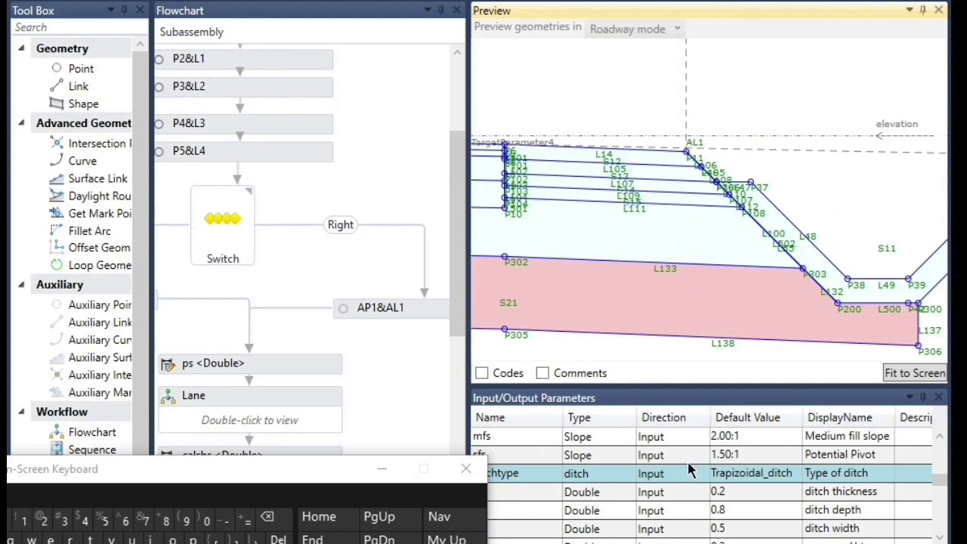
- Move the on-screen keyboard clear of the parameter names and set the default ditch width (dw) to 0
scroll(529, 236, "down", 2)
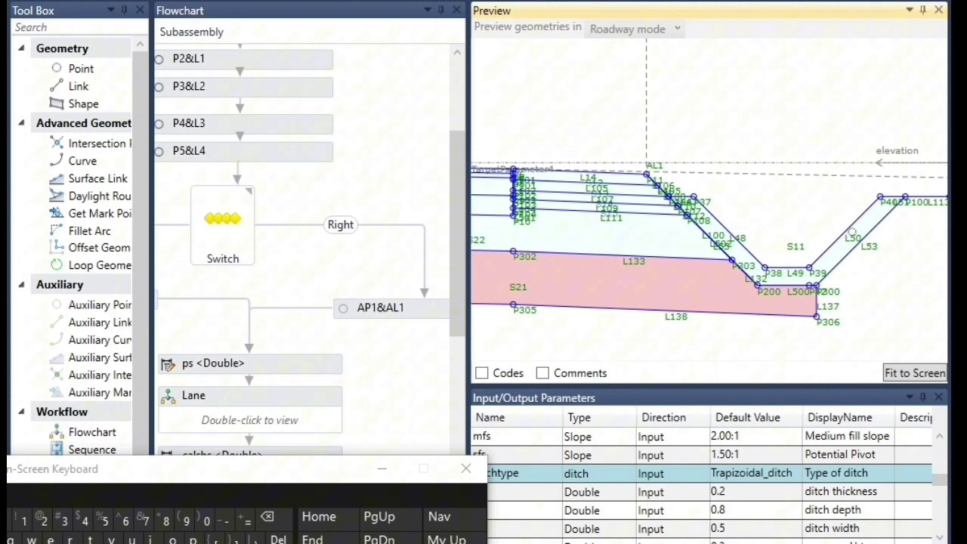
scroll(750, 204, "up", 4)
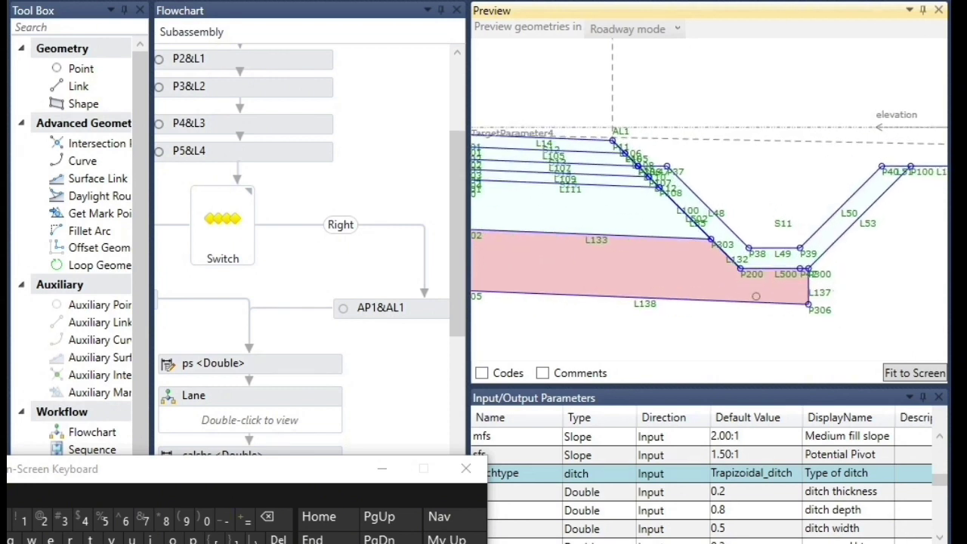
scroll(842, 117, "up", 1)
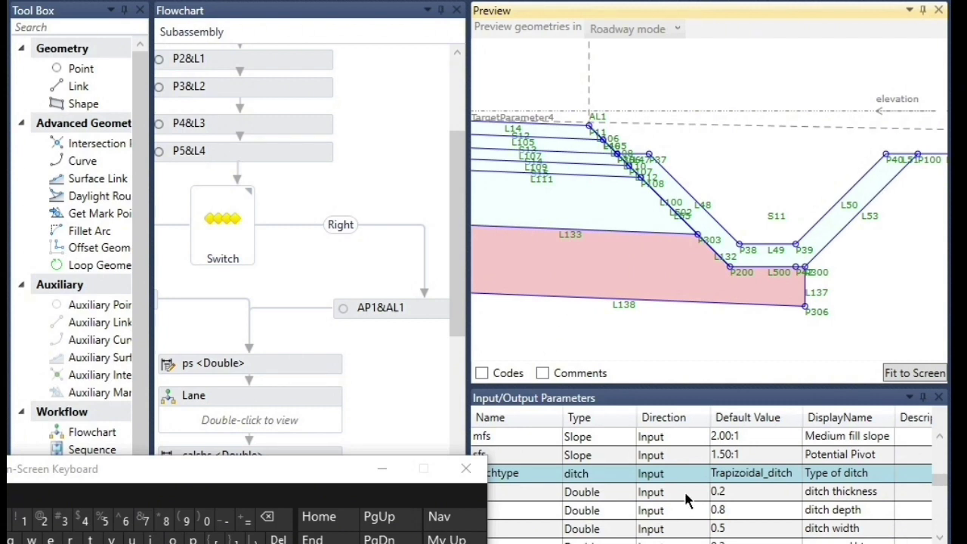
left_click(599, 519)
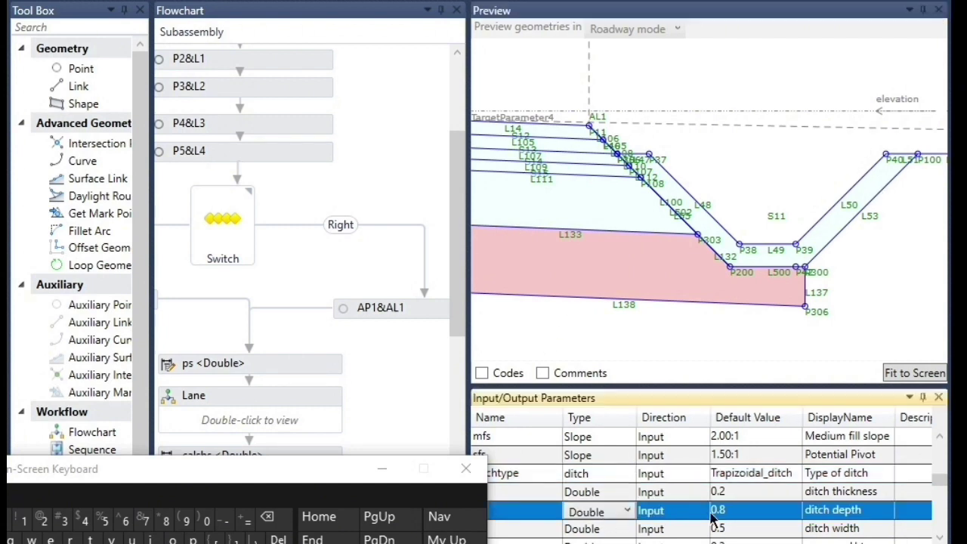
left_click_drag(304, 475, 250, 460)
left_click(520, 511)
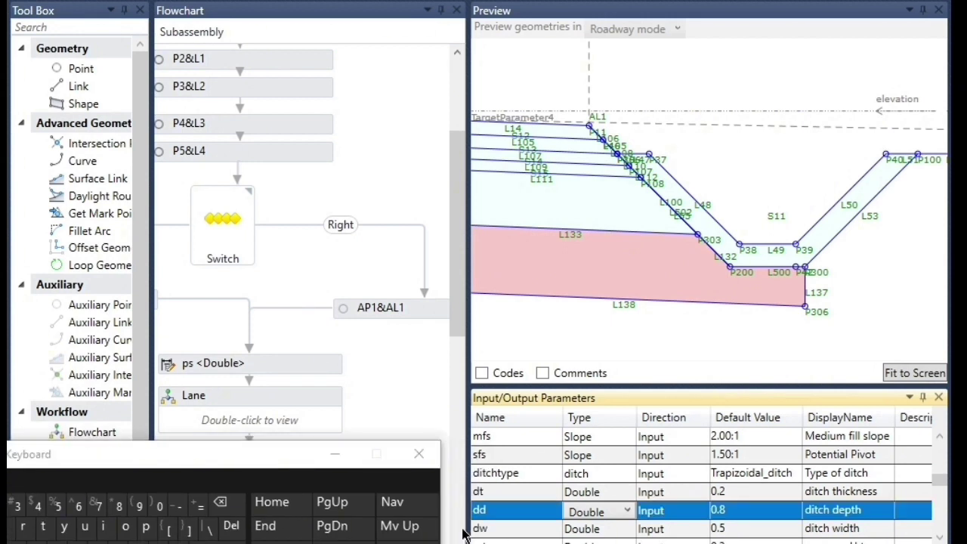
left_click(503, 529)
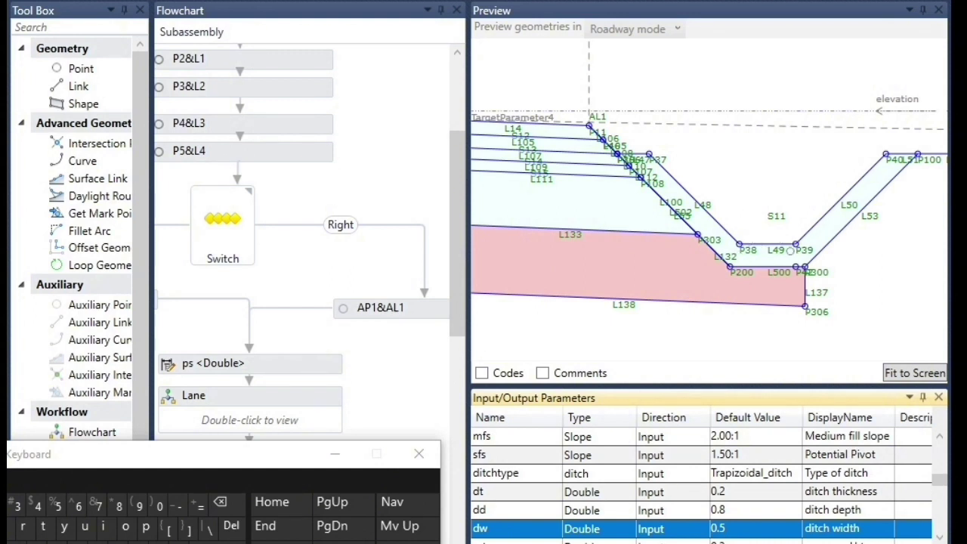
left_click(730, 531)
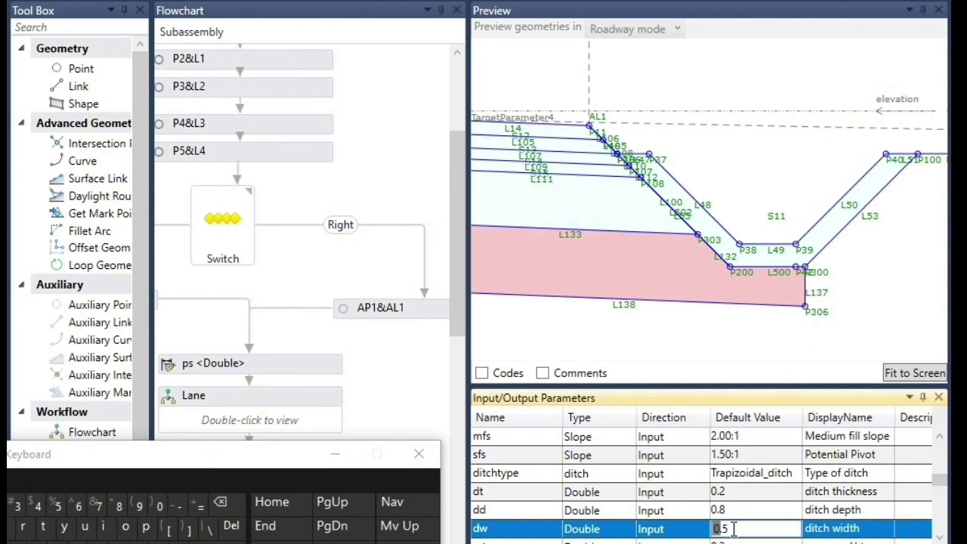
left_click(160, 506)
left_click(724, 316)
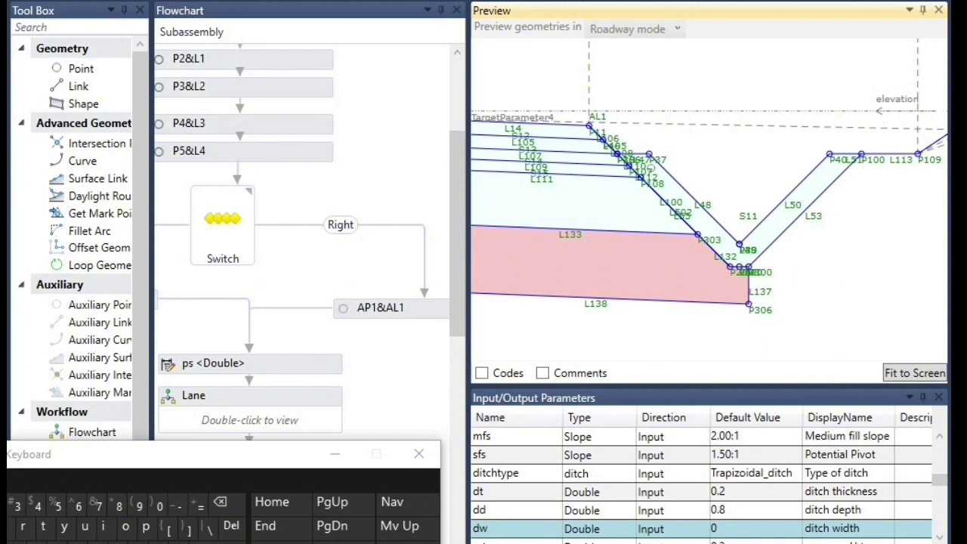
- Set the default ditch thickness (dt) to 0 and refresh the preview
scroll(601, 144, "up", 2)
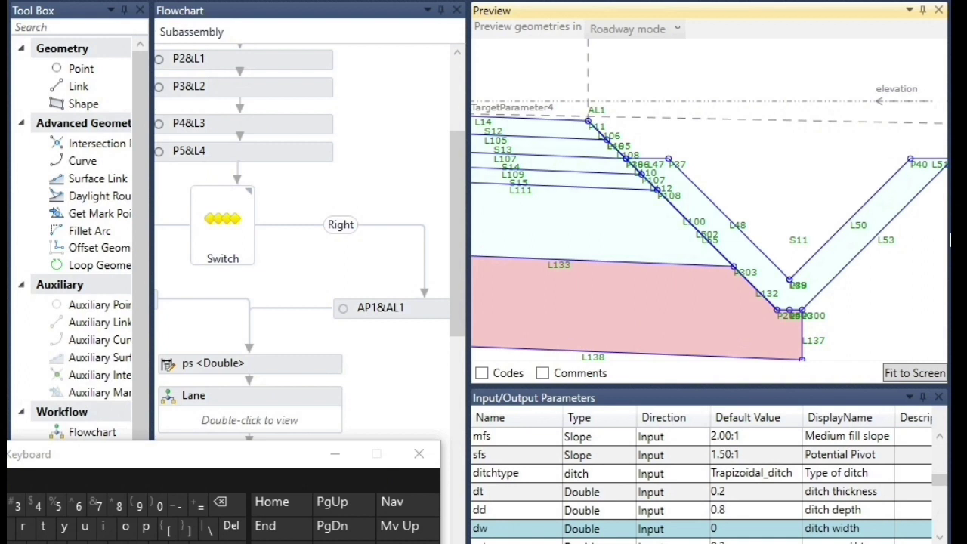
scroll(639, 193, "down", 1)
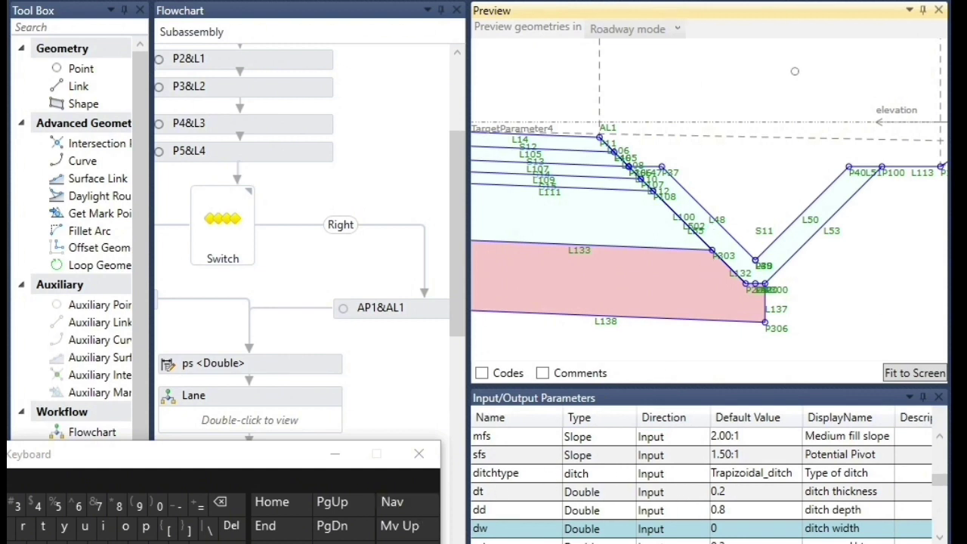
left_click(490, 498)
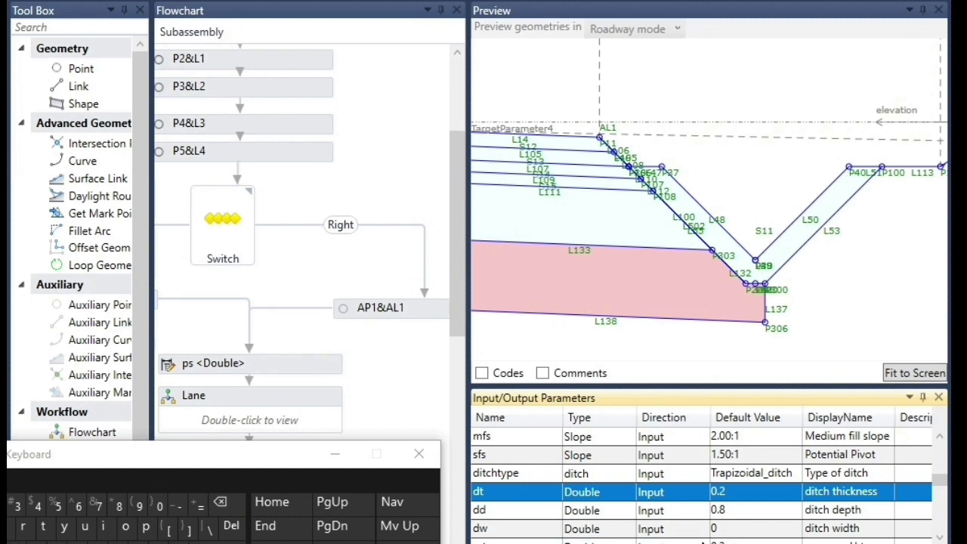
left_click(737, 492)
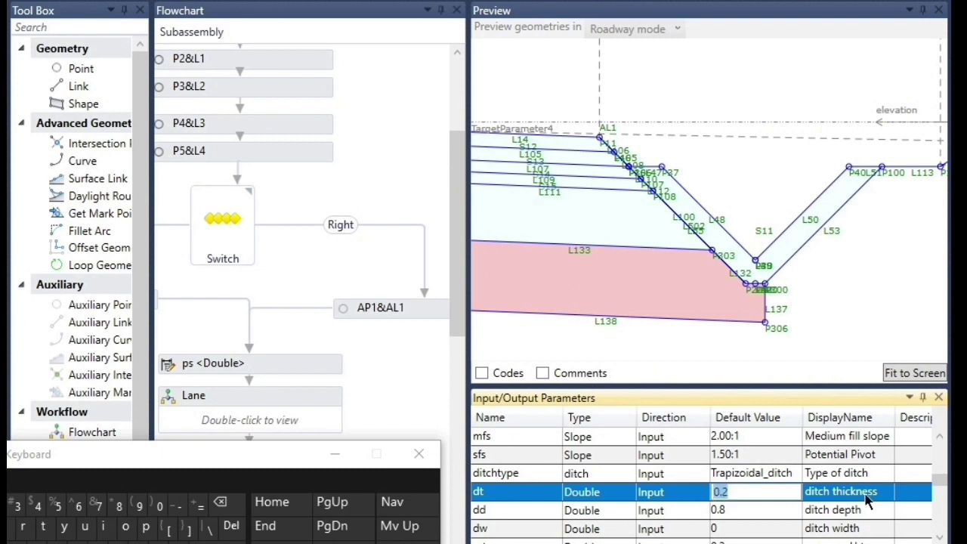
type("0")
left_click(830, 304)
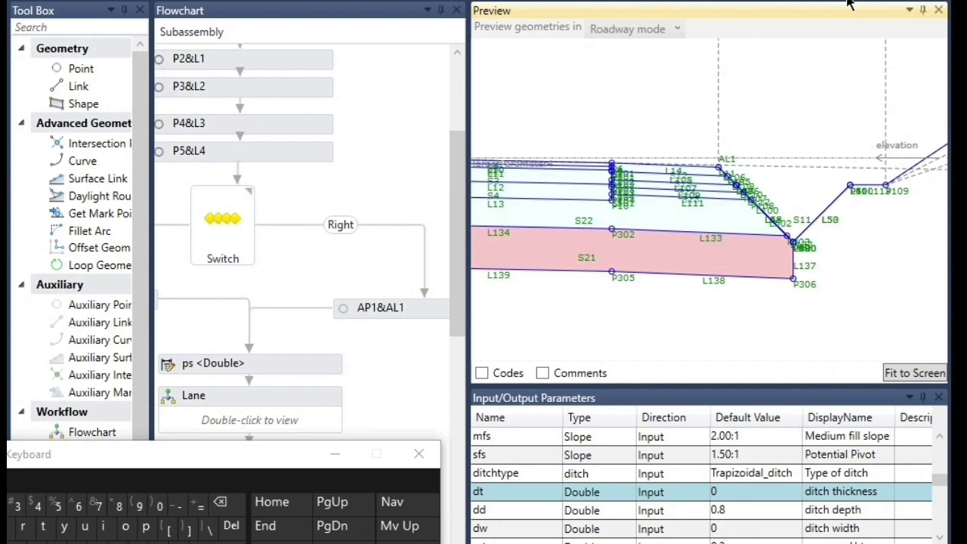
- Switch to ALL_IN_ONE.pdf in Adobe Acrobat and select the list items on undercut and replacement and on fill/cut material types
key("alt+Tab")
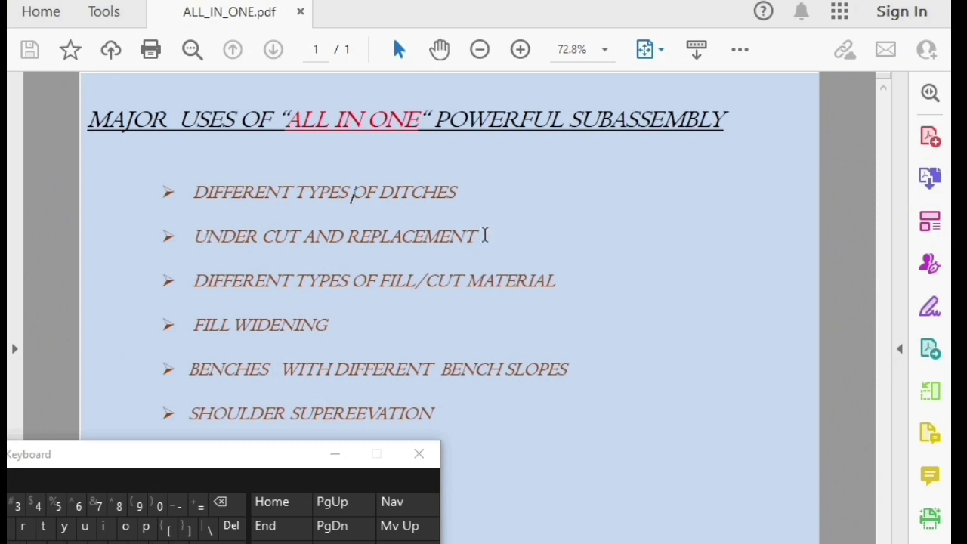
left_click_drag(482, 236, 240, 247)
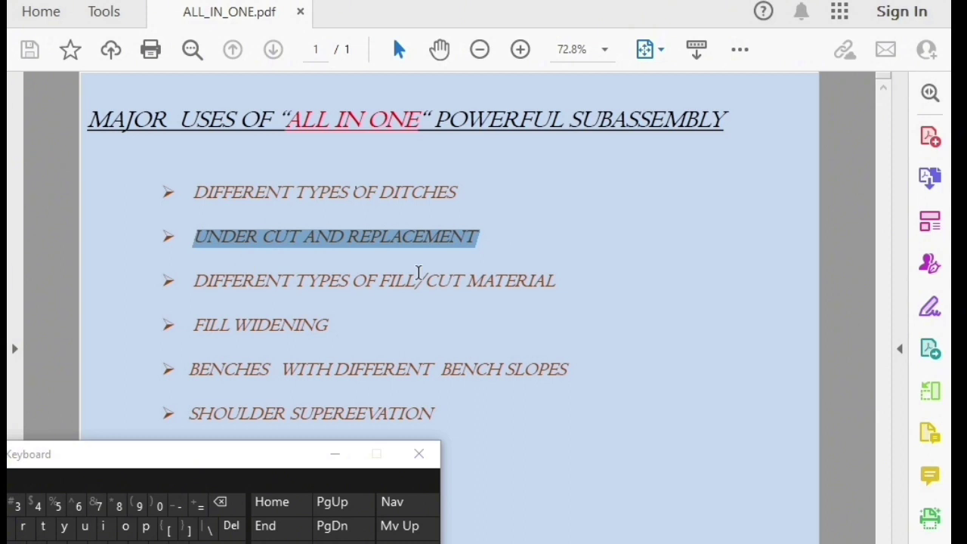
left_click(537, 271)
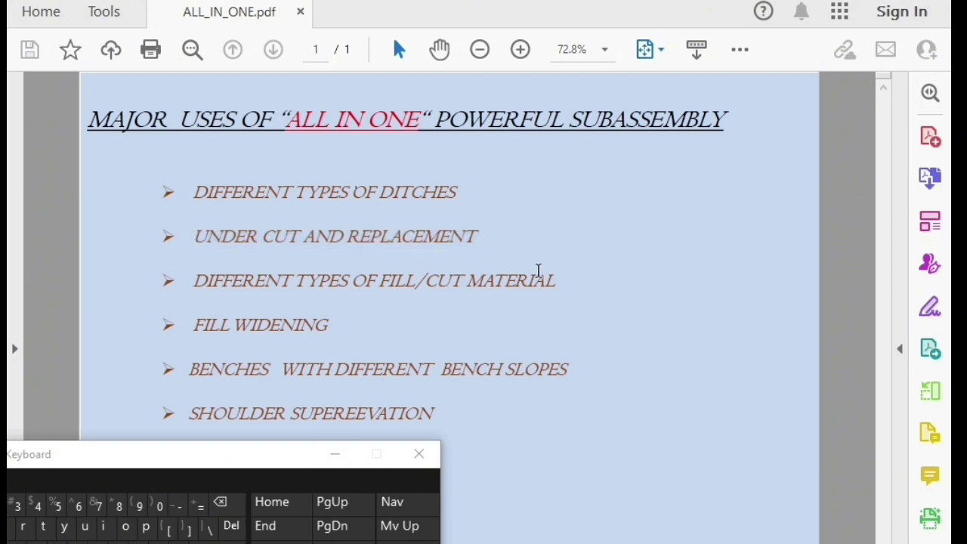
left_click_drag(571, 288, 227, 274)
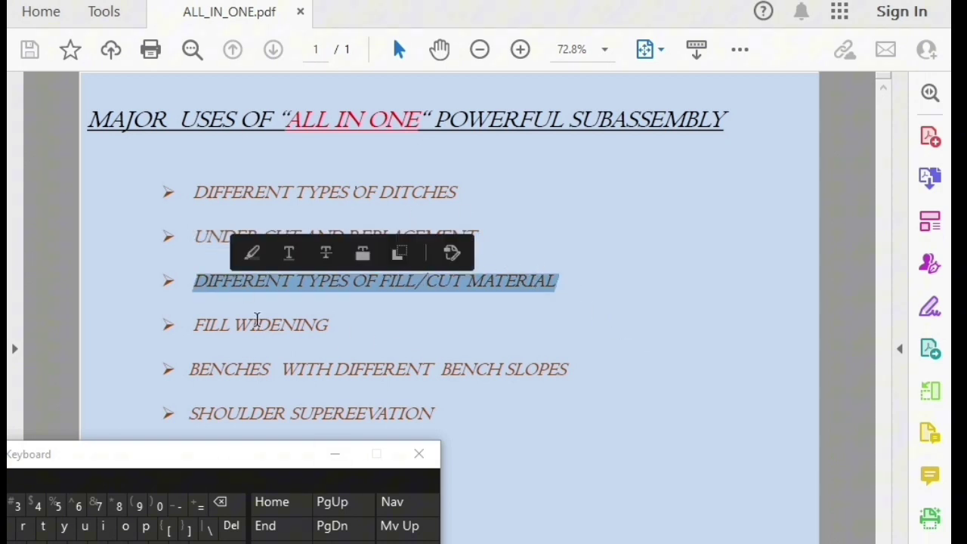
left_click(195, 235)
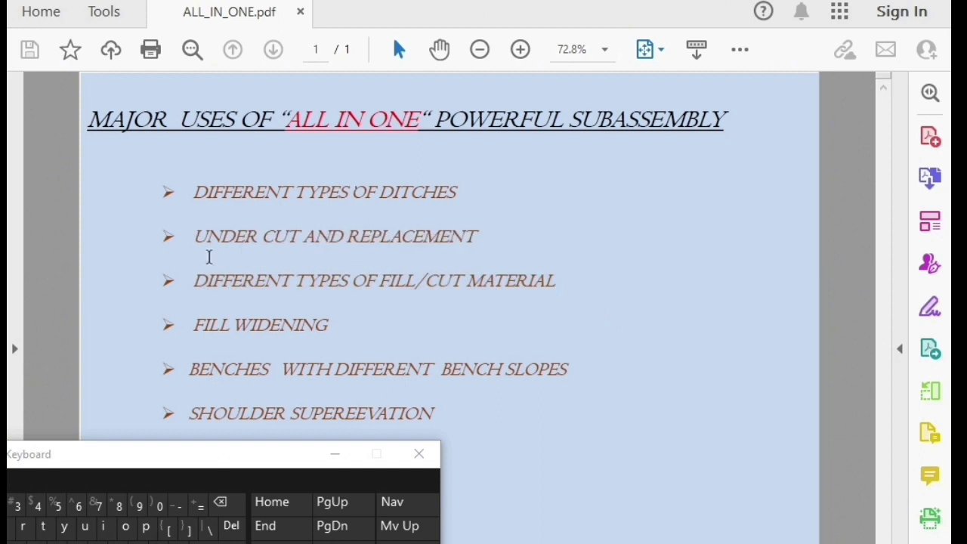
left_click_drag(479, 239, 193, 237)
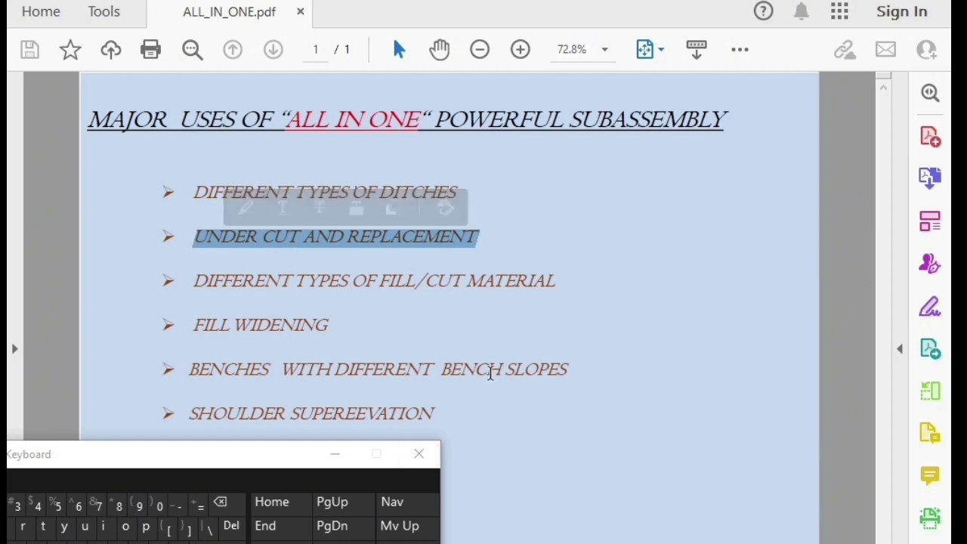
- Return to Subassembly Composer and examine shapes S21 and S22 beneath the pavement layers in the preview
key("alt+Tab")
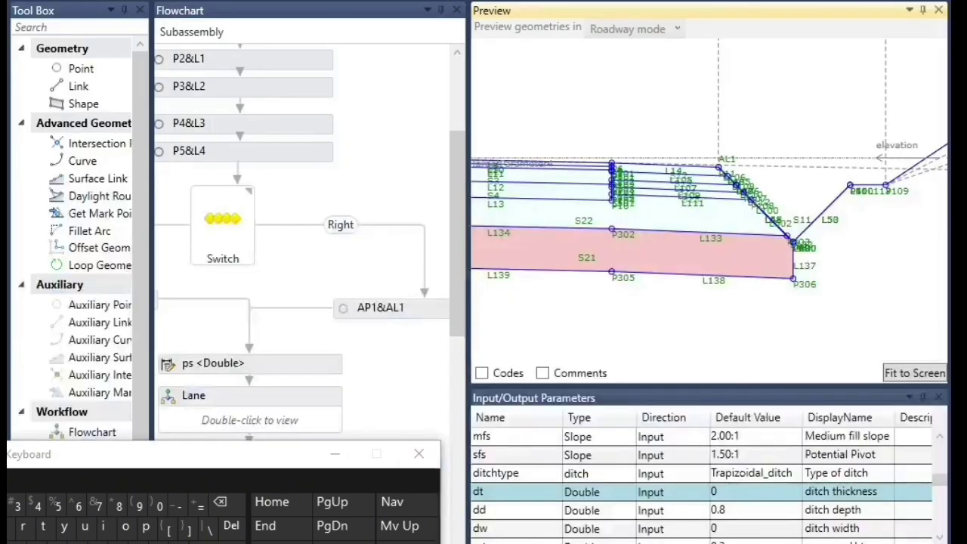
scroll(762, 258, "down", 3)
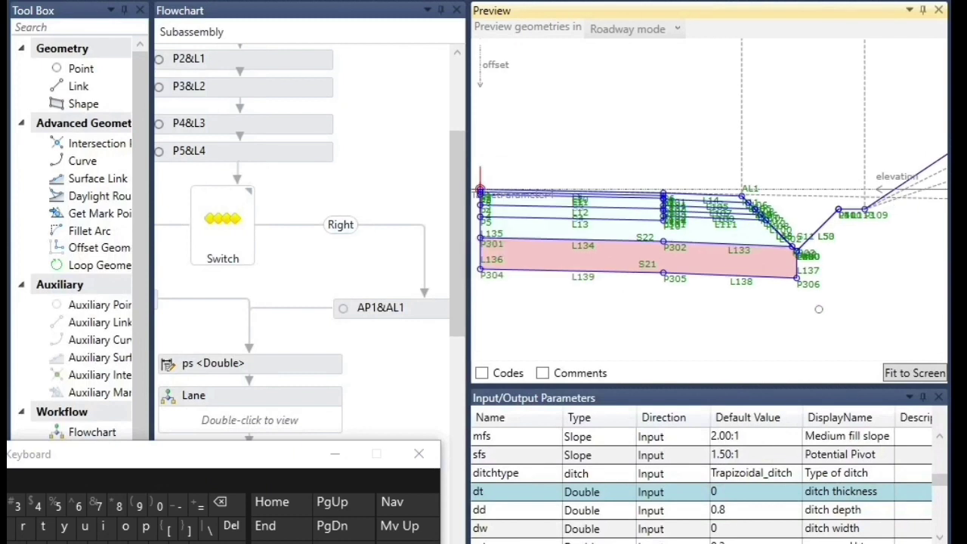
scroll(687, 325, "down", 3)
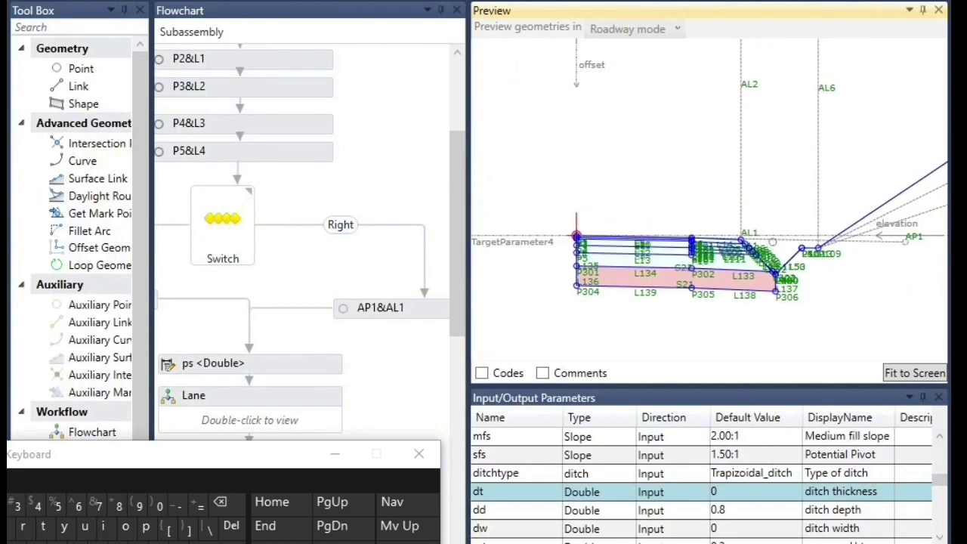
scroll(703, 286, "up", 4)
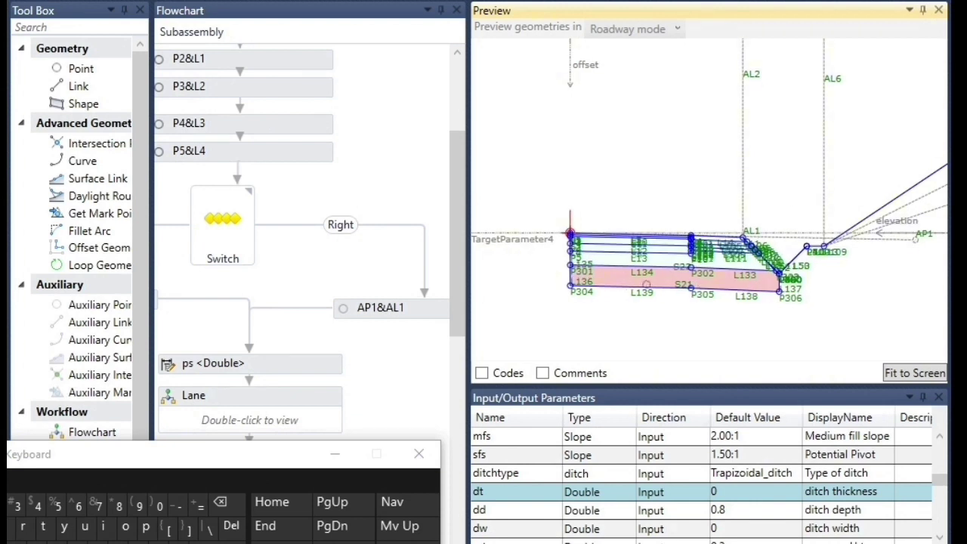
scroll(629, 254, "up", 2)
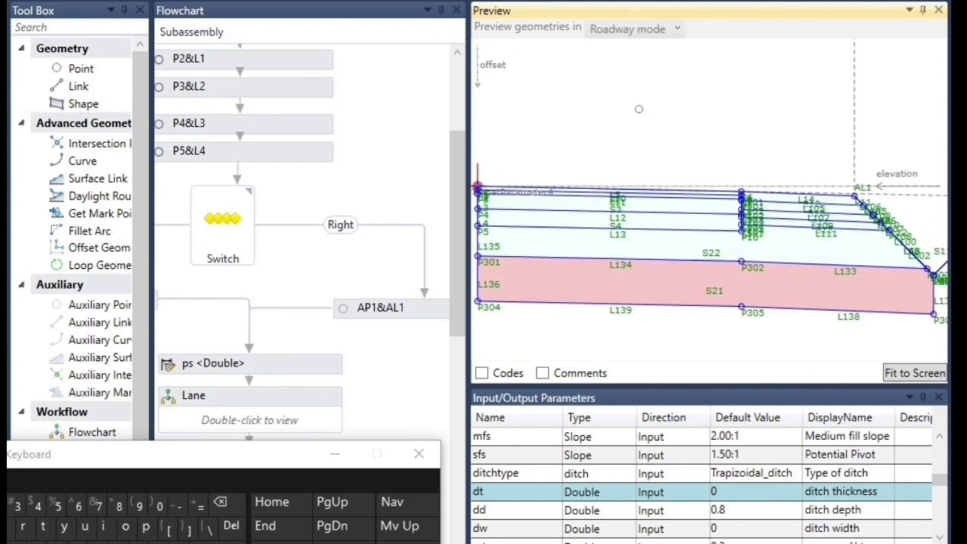
scroll(632, 217, "up", 1)
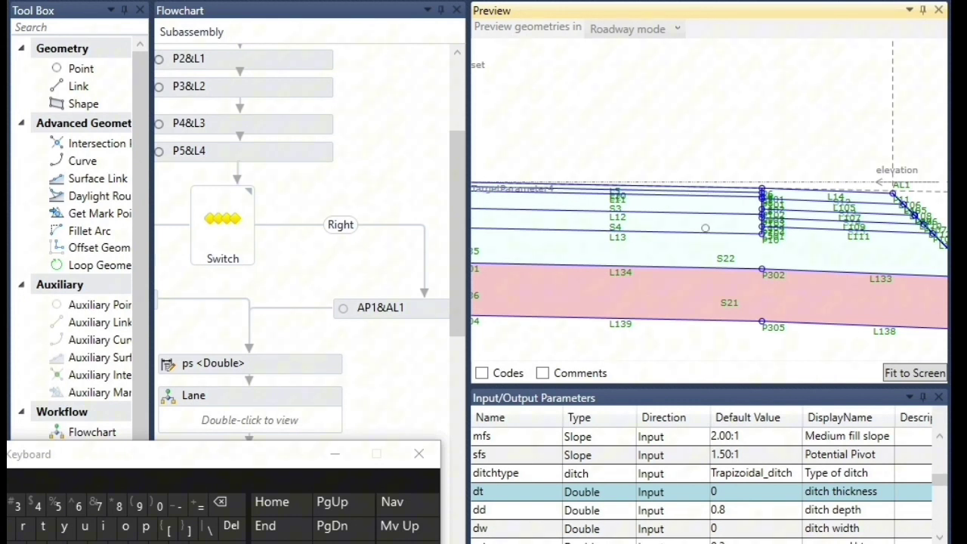
scroll(624, 220, "down", 1)
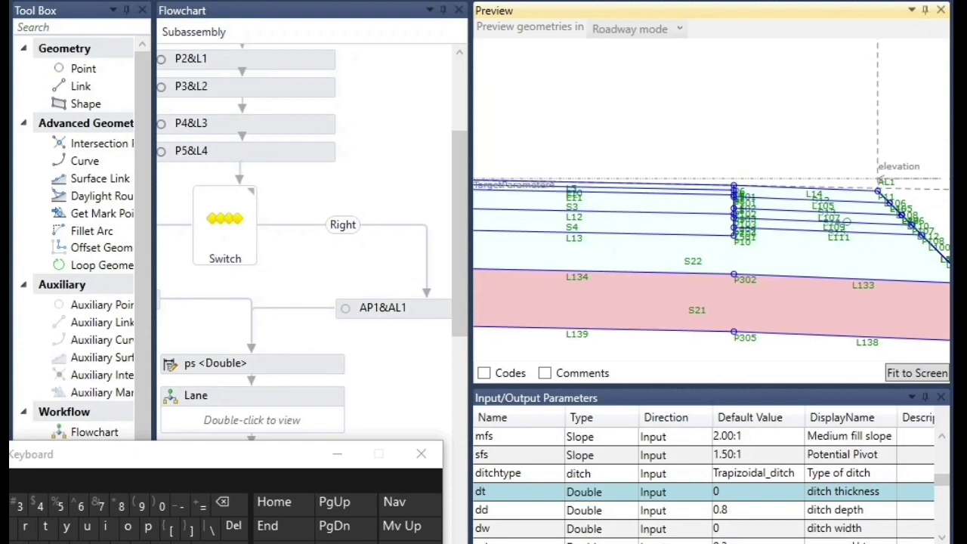
scroll(848, 221, "up", 1)
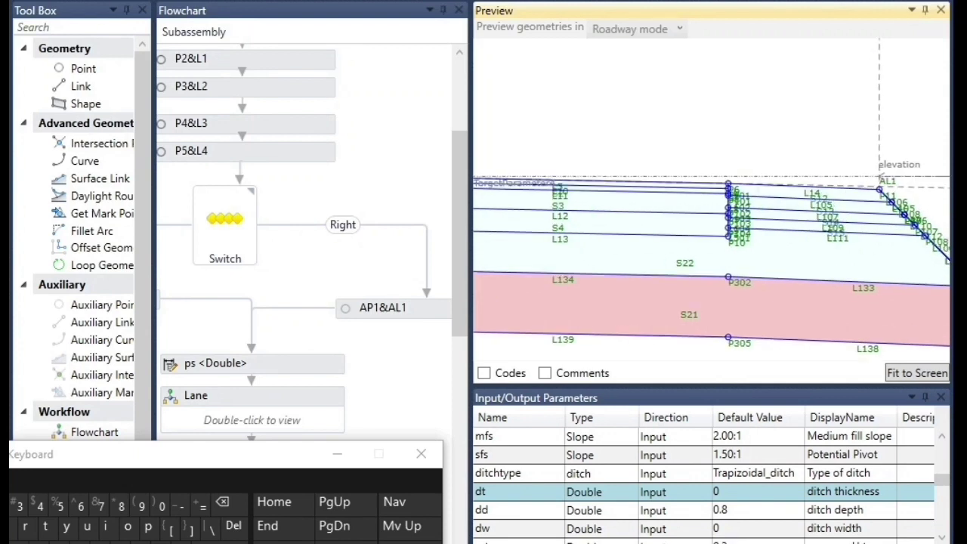
scroll(827, 180, "down", 2)
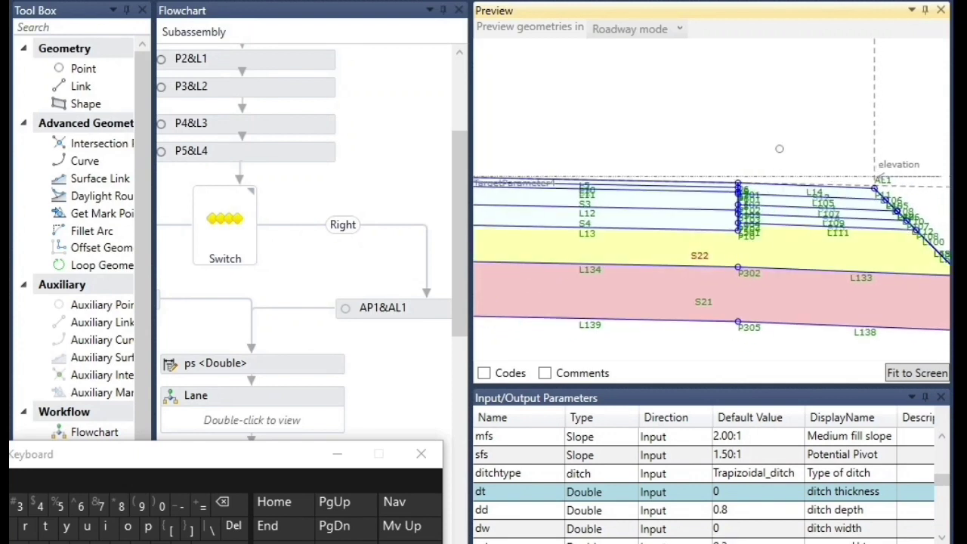
- Examine how shapes S22 and S21 extend from the centreline to the trapezoidal ditch in the preview
scroll(796, 249, "down", 4)
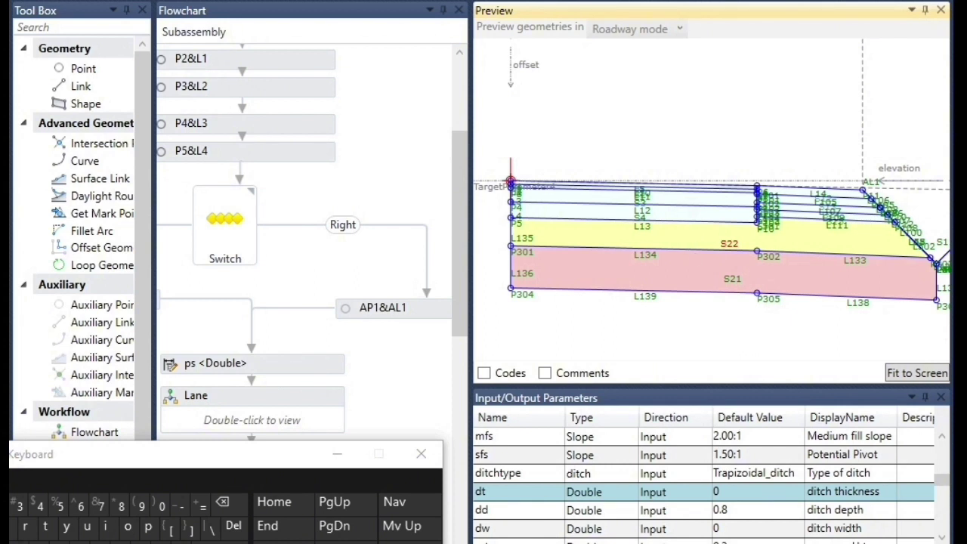
scroll(690, 242, "up", 3)
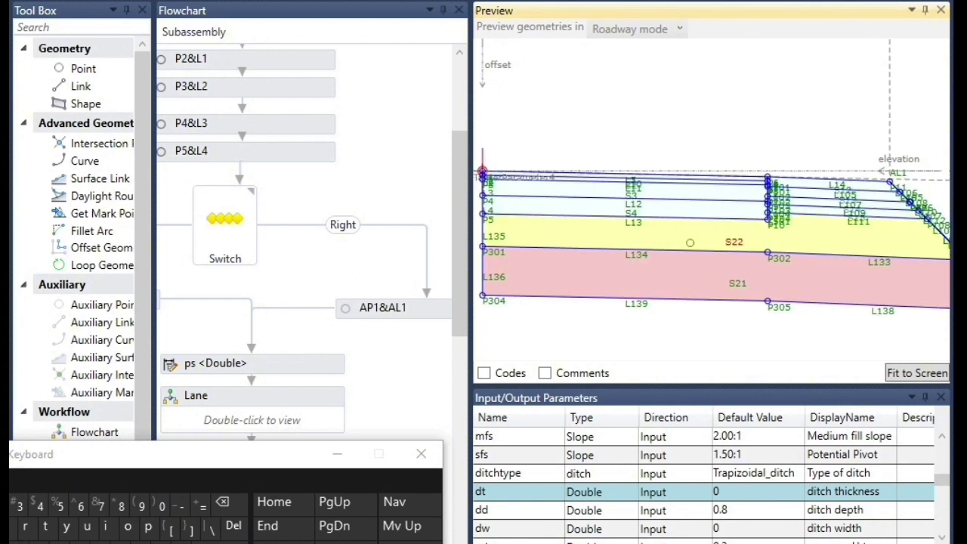
scroll(730, 216, "down", 3)
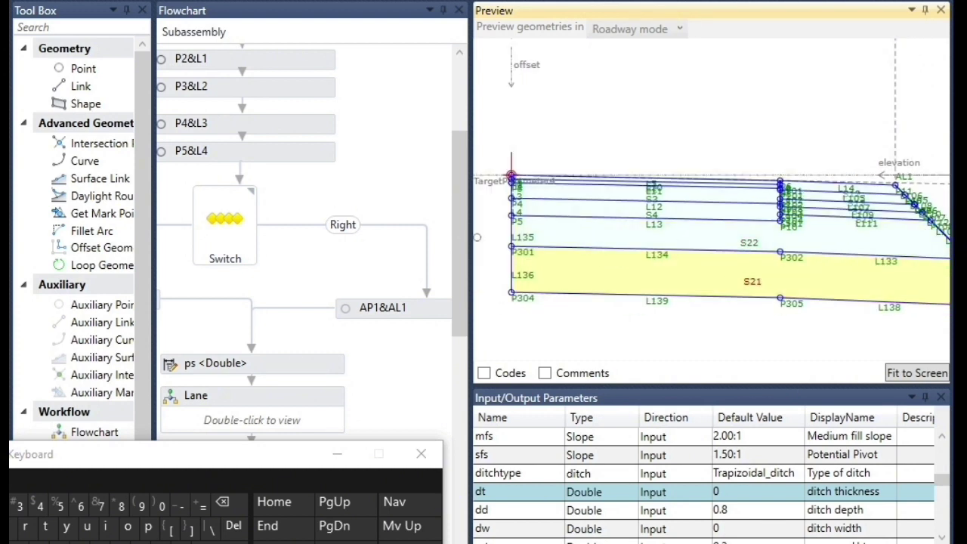
scroll(593, 255, "down", 1)
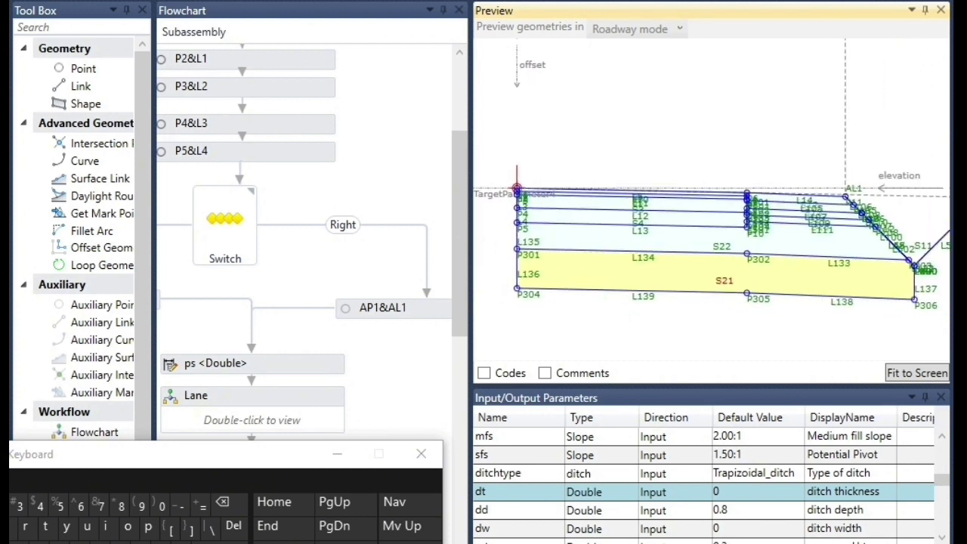
scroll(875, 310, "up", 3)
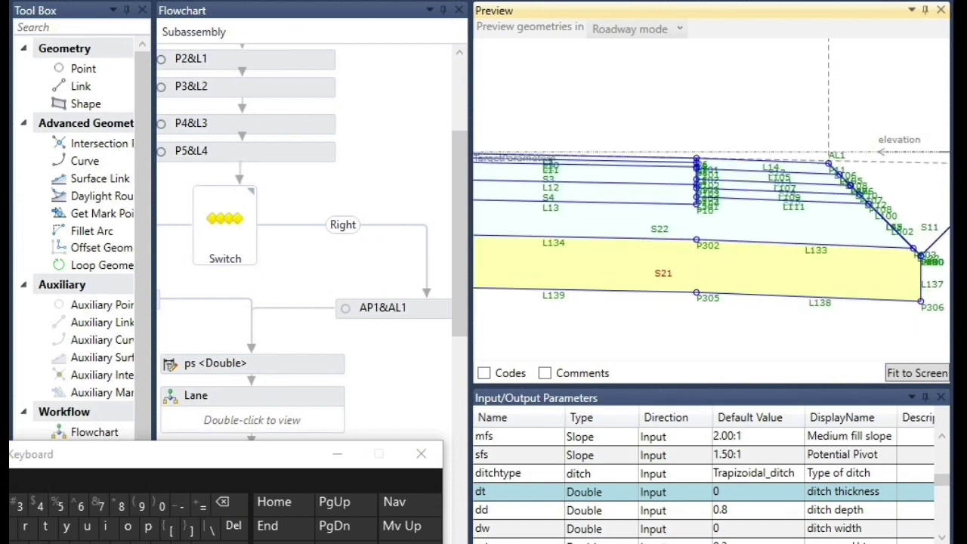
left_click(829, 217)
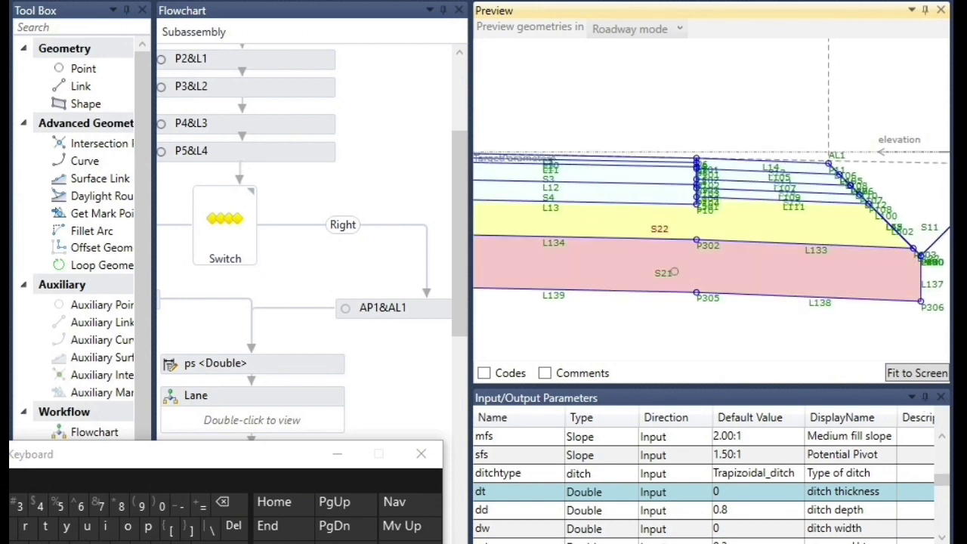
middle_click_drag(509, 246, 384, 246)
scroll(816, 286, "up", 2)
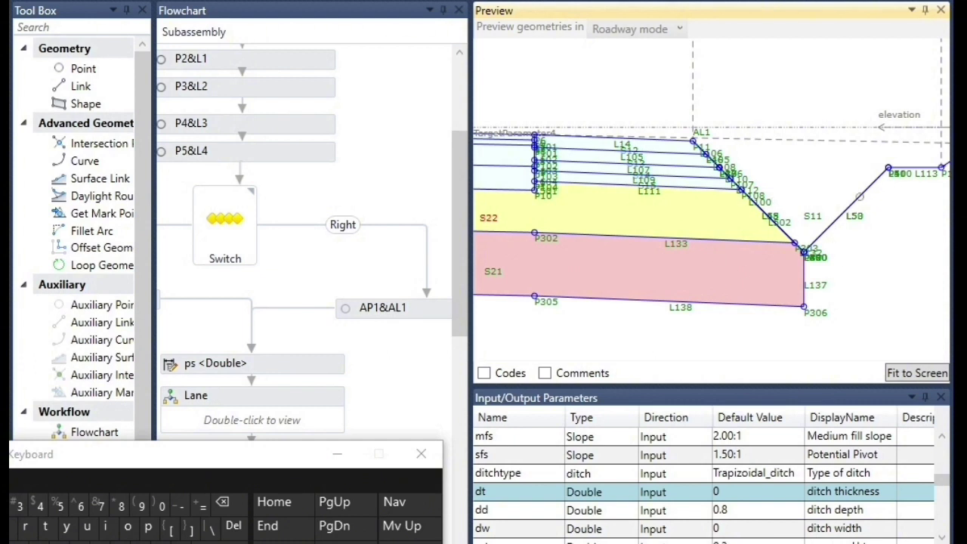
- Set the default ditch type to RCU_ditch, the ditch thickness to 0.2 and the ditch width to 0.5
left_click(754, 474)
left_click(754, 476)
left_click(757, 499)
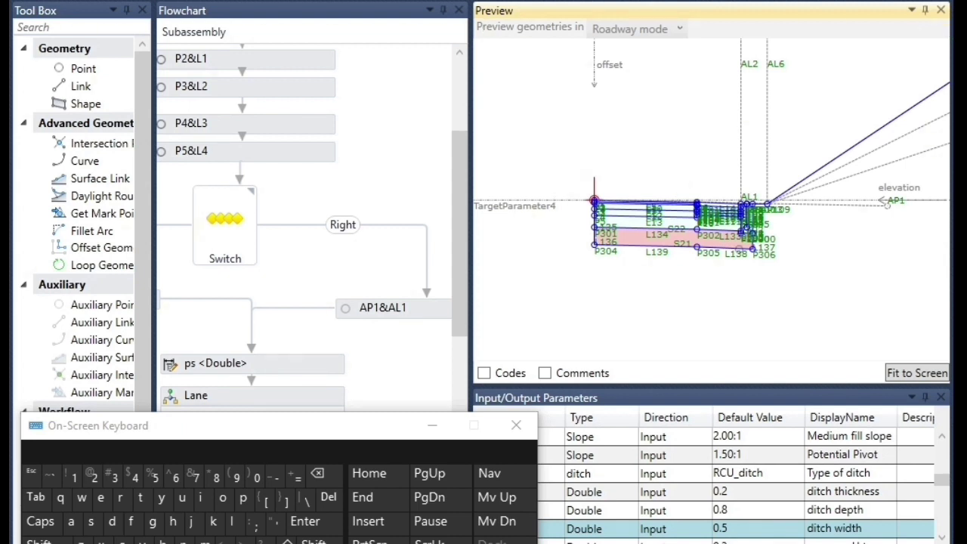
- Examine the RCU ditch section S9 and how layers S22 and S21 meet and pass beneath it in the preview
scroll(739, 246, "up", 3)
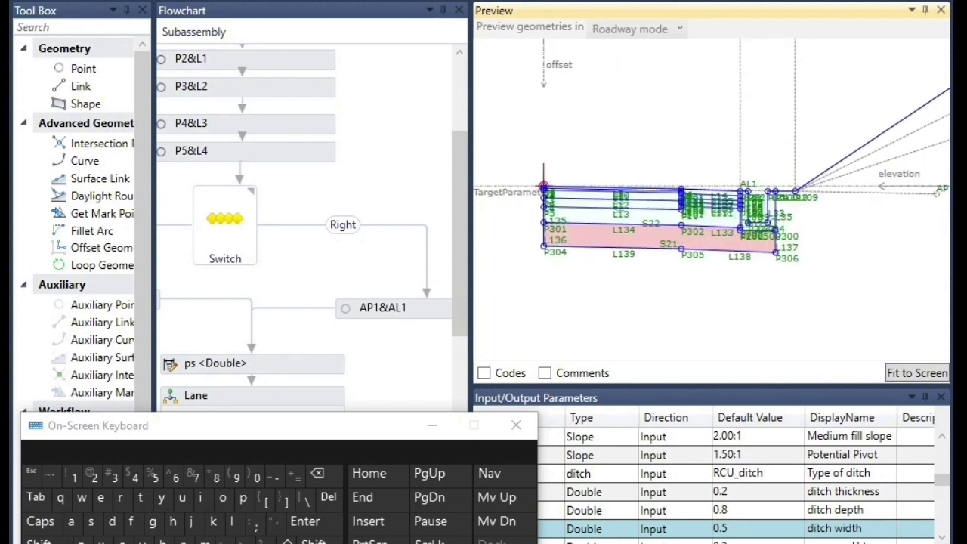
scroll(724, 229, "up", 5)
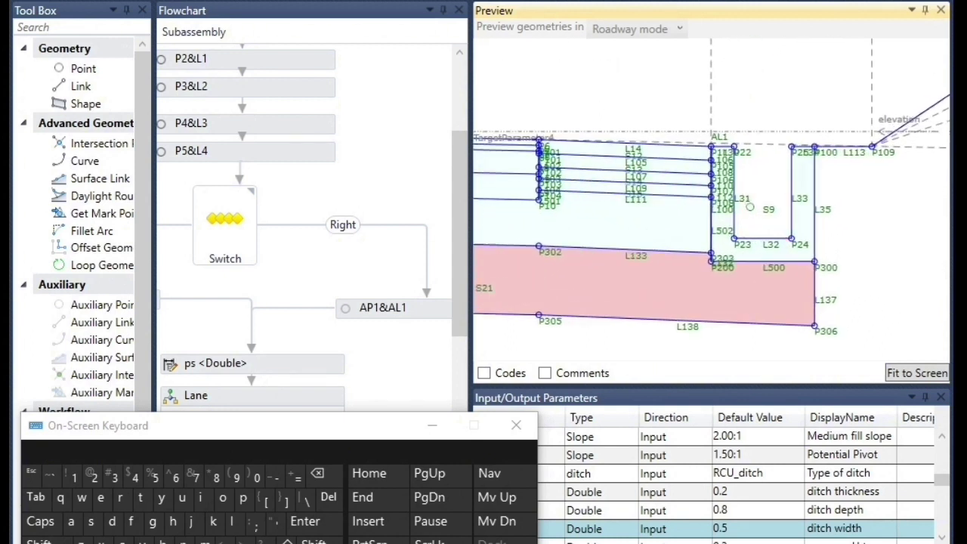
scroll(747, 245, "up", 2)
scroll(866, 266, "down", 3)
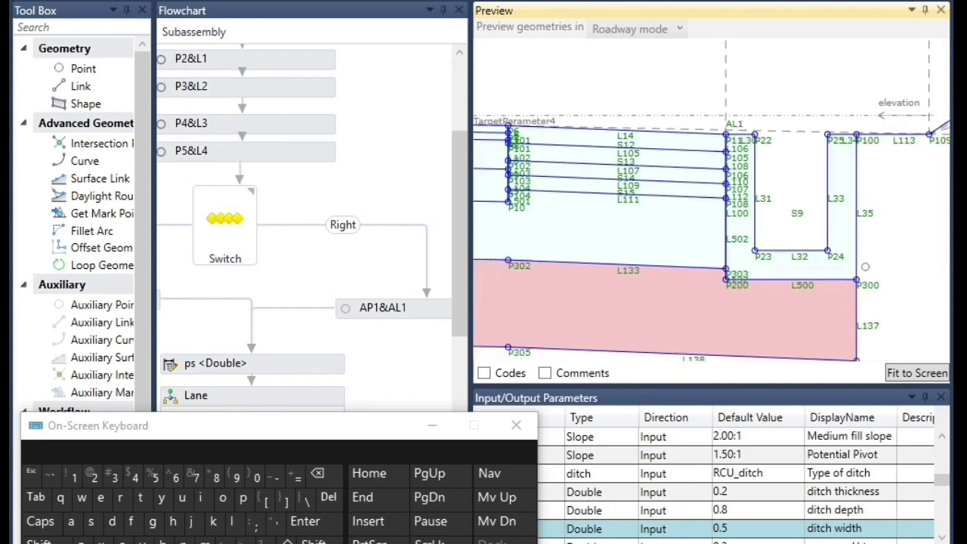
scroll(831, 261, "down", 3)
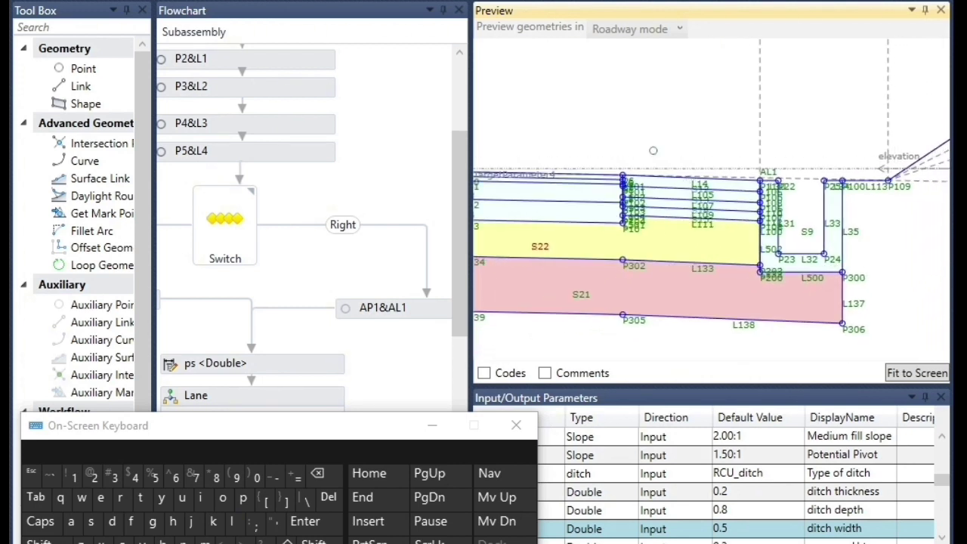
scroll(721, 245, "up", 2)
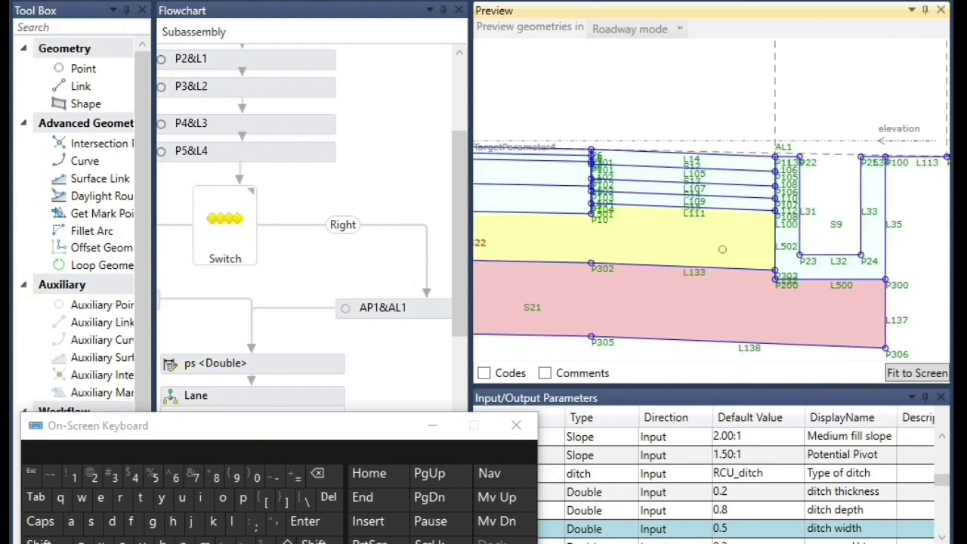
scroll(719, 253, "down", 2)
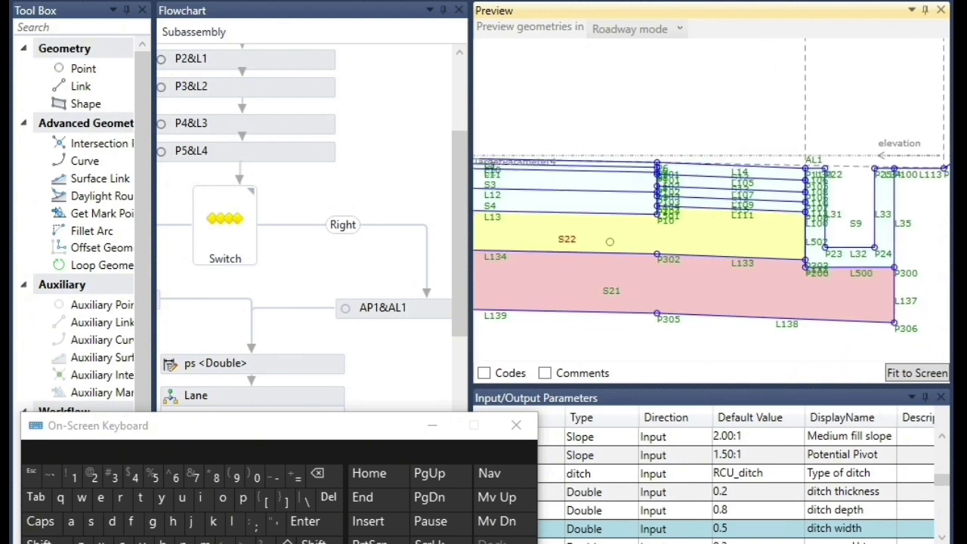
scroll(638, 242, "up", 1)
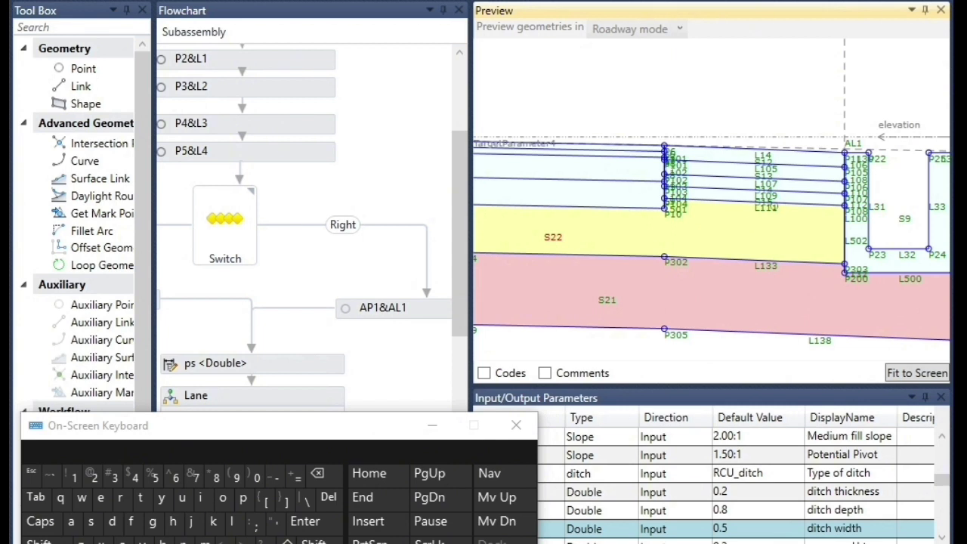
scroll(784, 219, "down", 1)
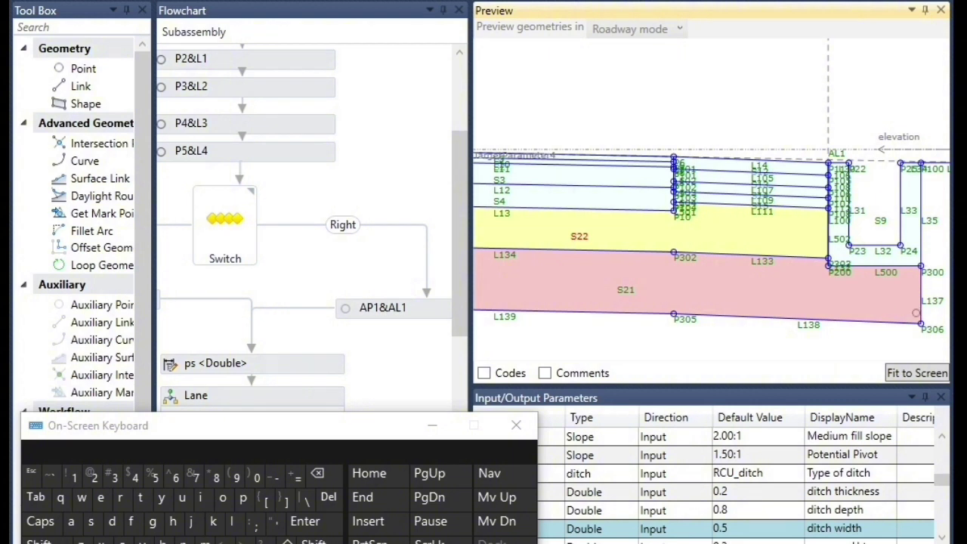
scroll(827, 284, "up", 5)
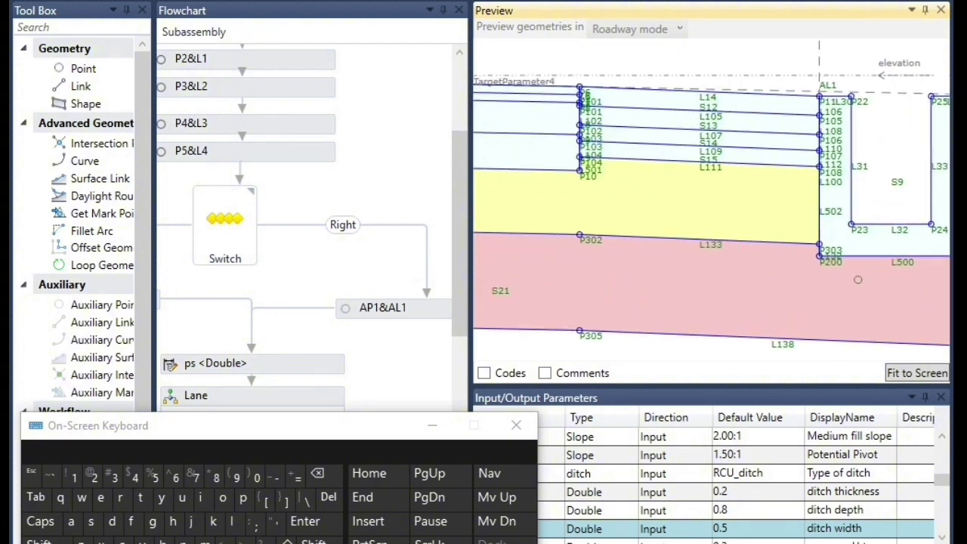
scroll(734, 214, "down", 5)
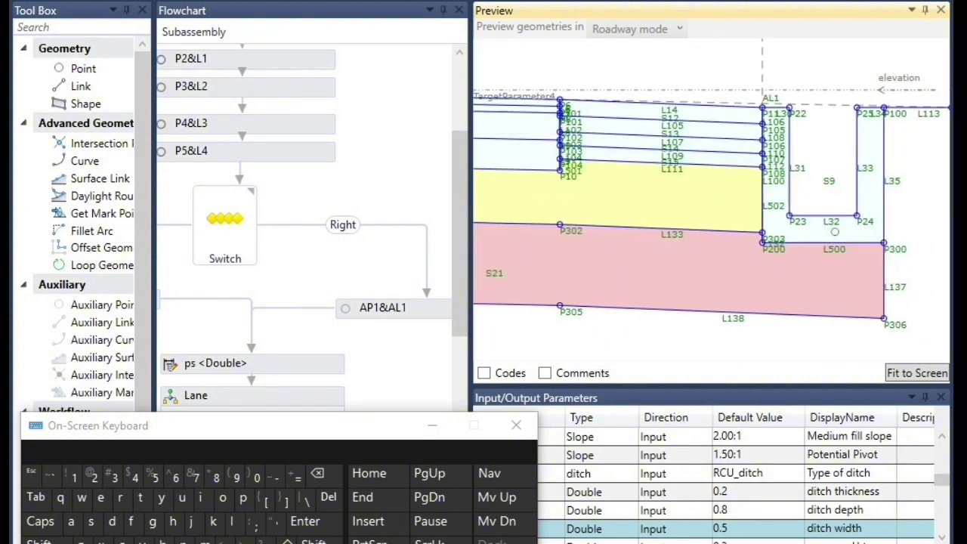
scroll(826, 236, "down", 3)
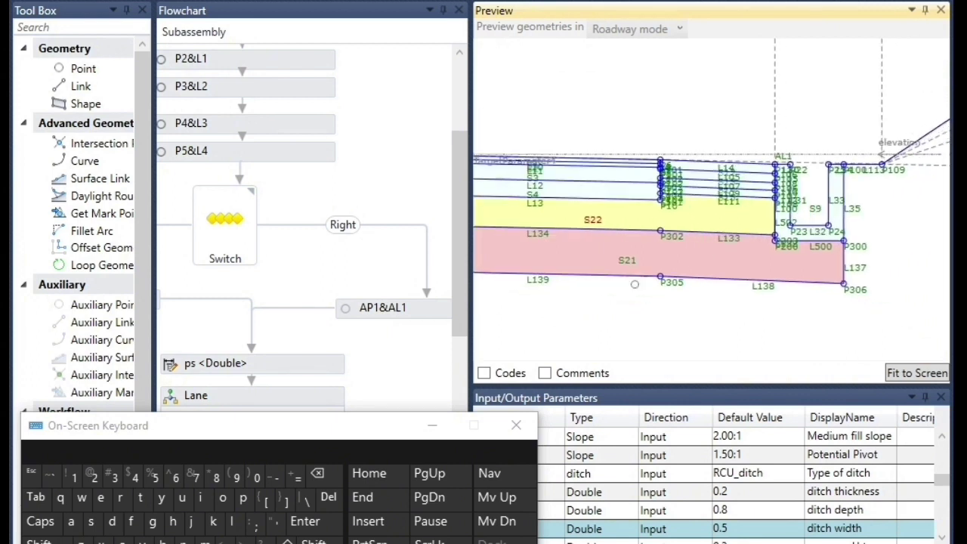
scroll(687, 272, "down", 2)
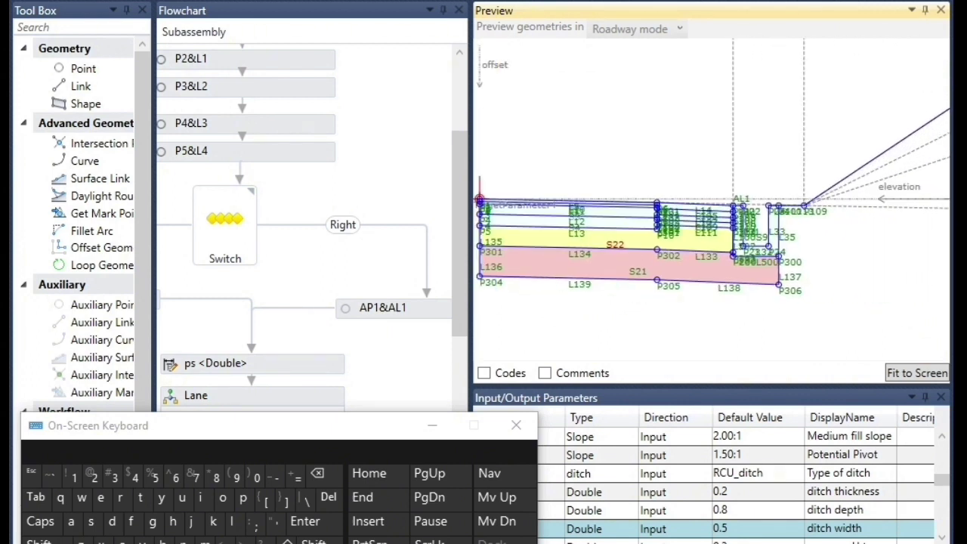
- Set the preview value of the existing ogl surface target to -9 and refresh the preview
left_click(766, 535)
left_click(727, 478)
left_click(710, 480)
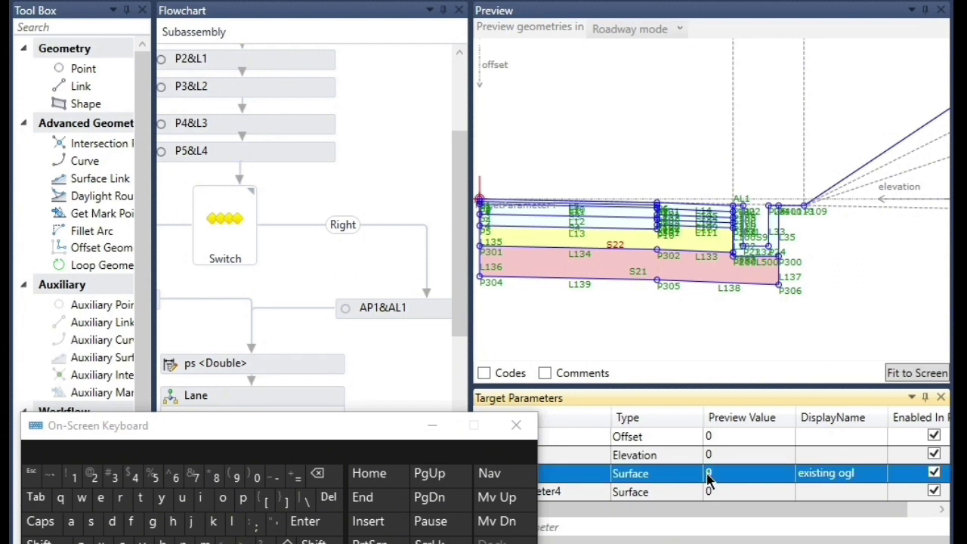
left_click(710, 481)
left_click(276, 478)
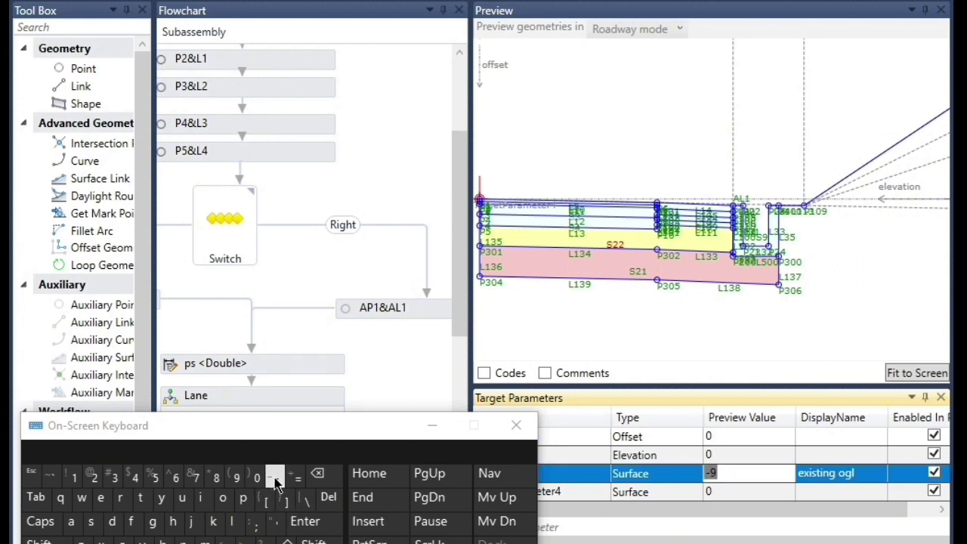
left_click(671, 328)
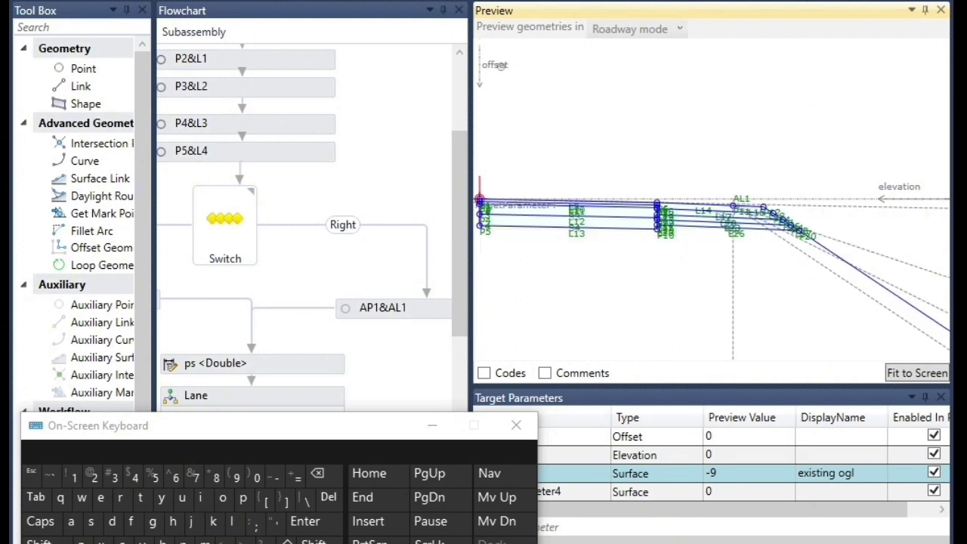
- Examine the fill slope and the layer below existing ground between AP2 and AP5, and select the existing ogl surface target
scroll(567, 112, "down", 4)
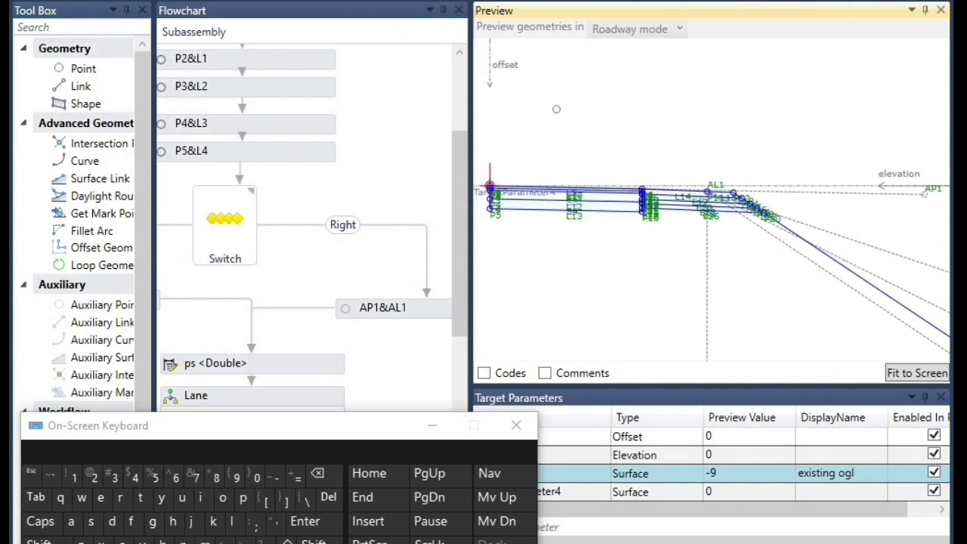
scroll(581, 109, "down", 3)
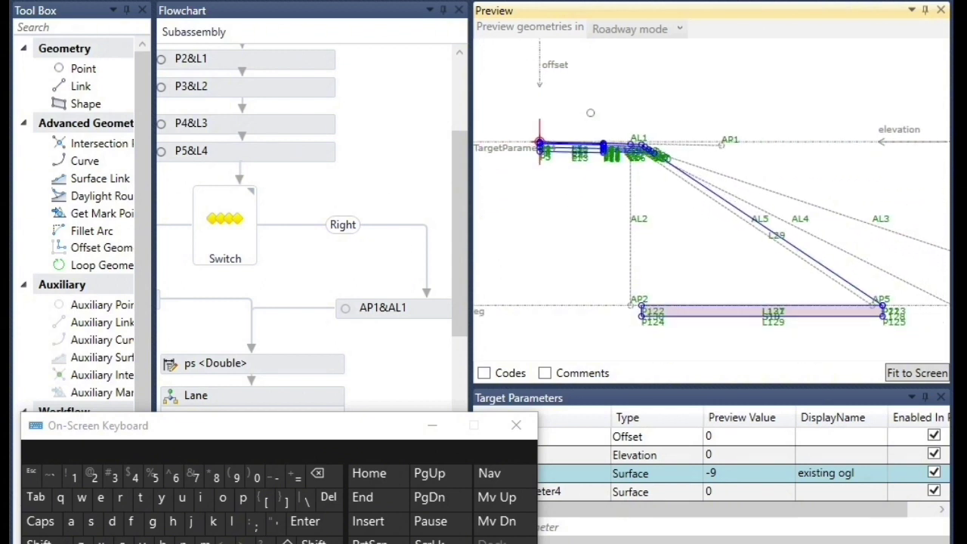
scroll(756, 343, "down", 2)
scroll(757, 343, "up", 1)
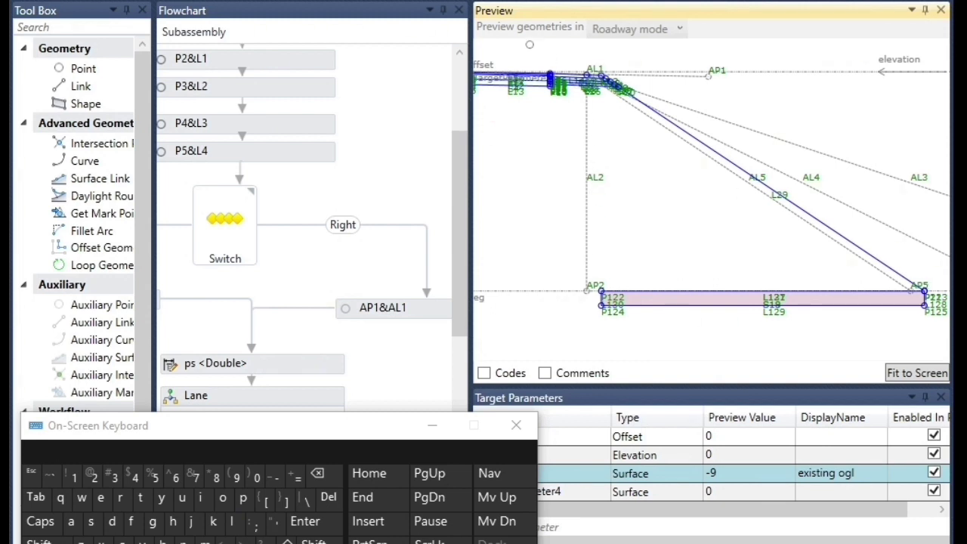
scroll(862, 221, "down", 1)
scroll(861, 221, "down", 1)
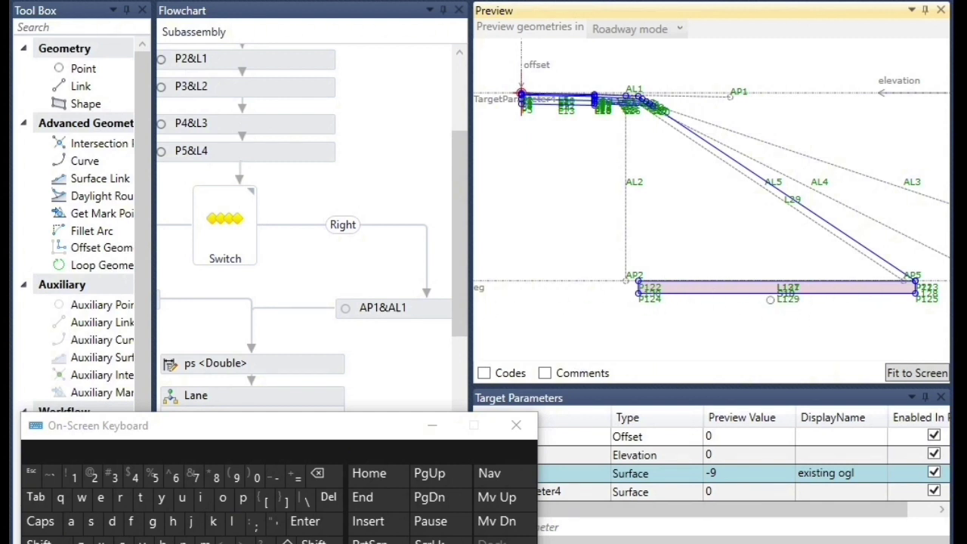
scroll(702, 346, "up", 3)
scroll(833, 252, "down", 8)
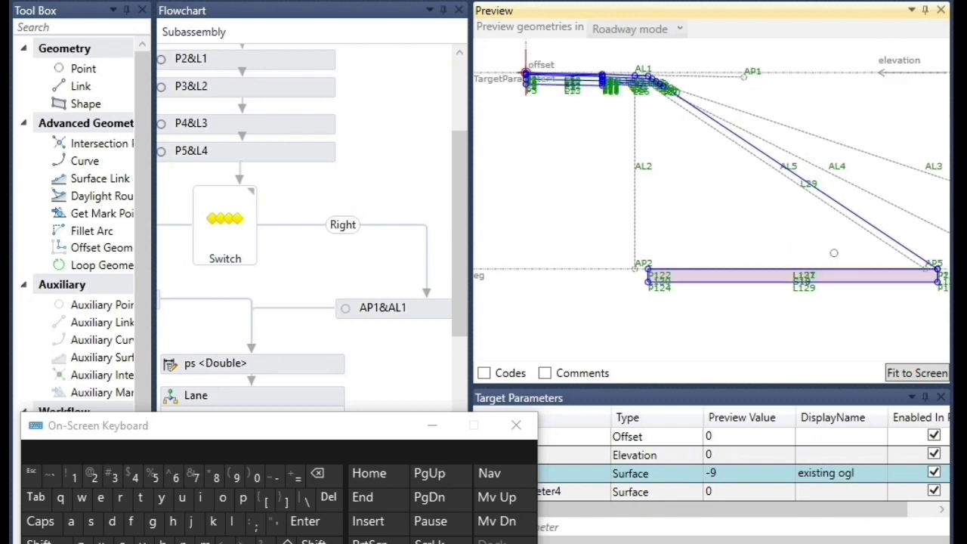
scroll(876, 255, "down", 2)
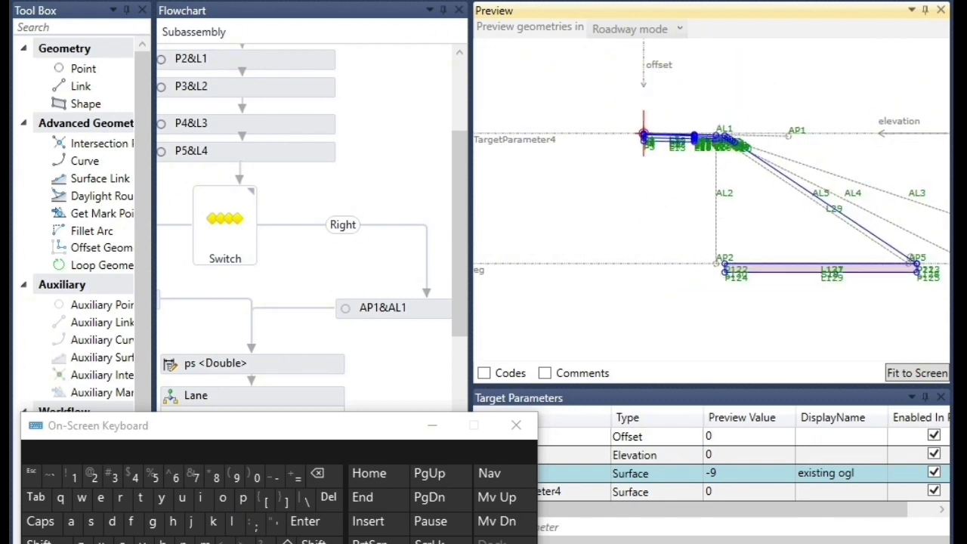
scroll(896, 234, "down", 1)
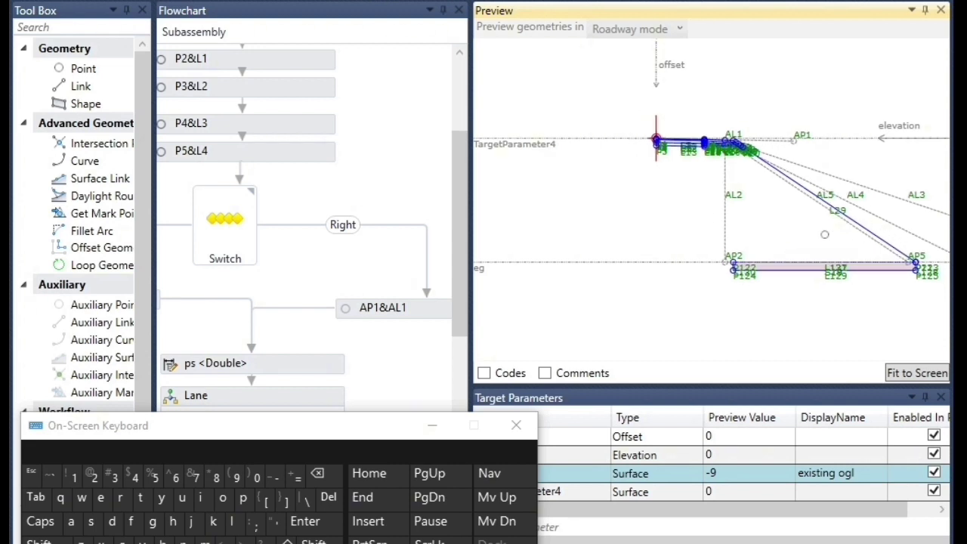
scroll(882, 203, "down", 1)
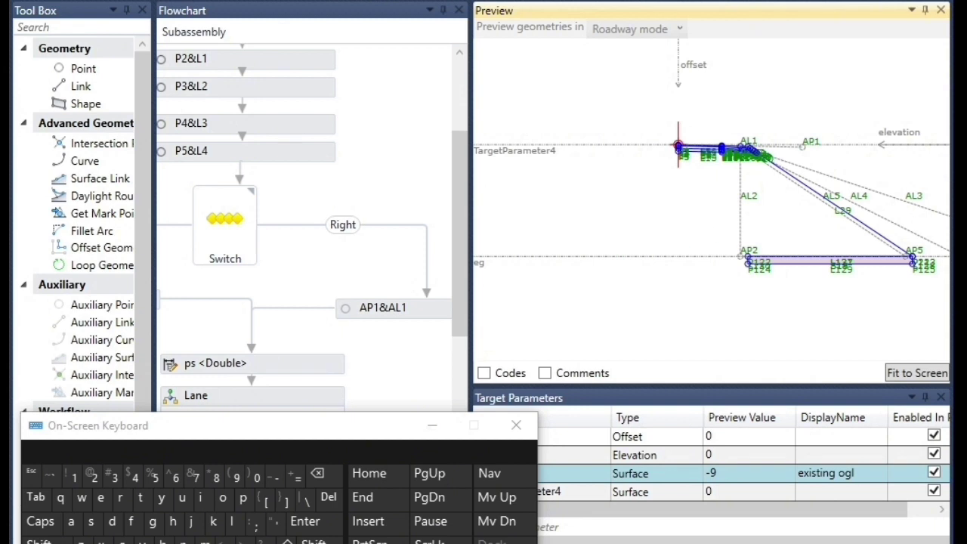
scroll(805, 269, "up", 3)
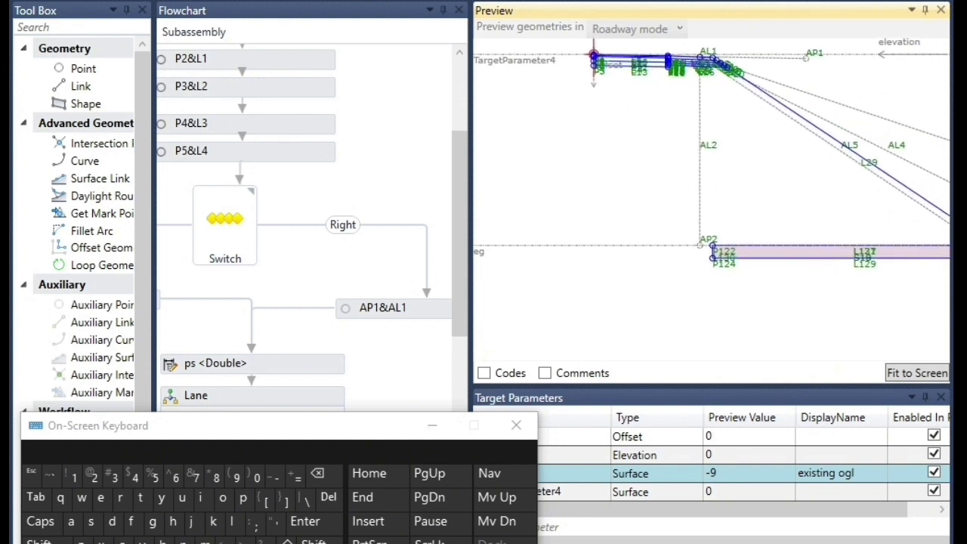
left_click(715, 480)
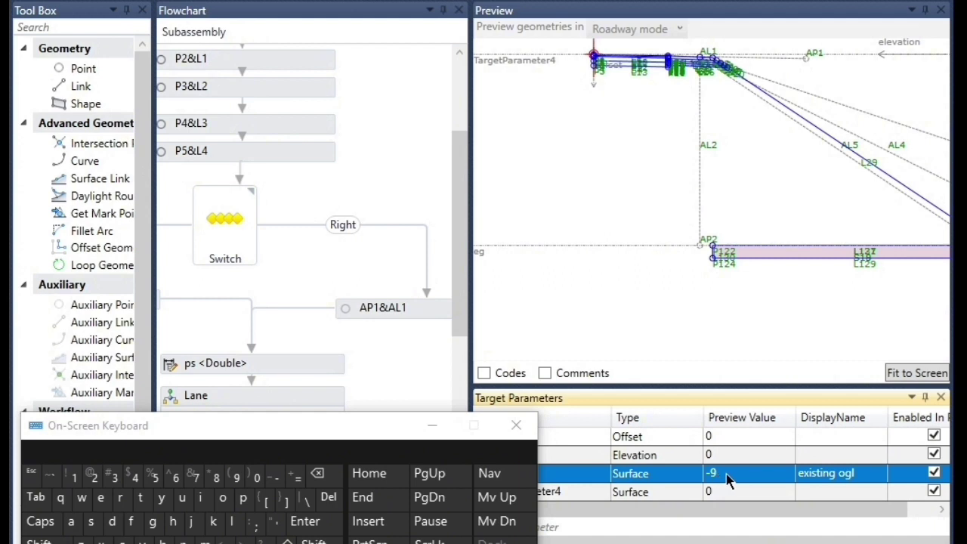
scroll(657, 257, "down", 1)
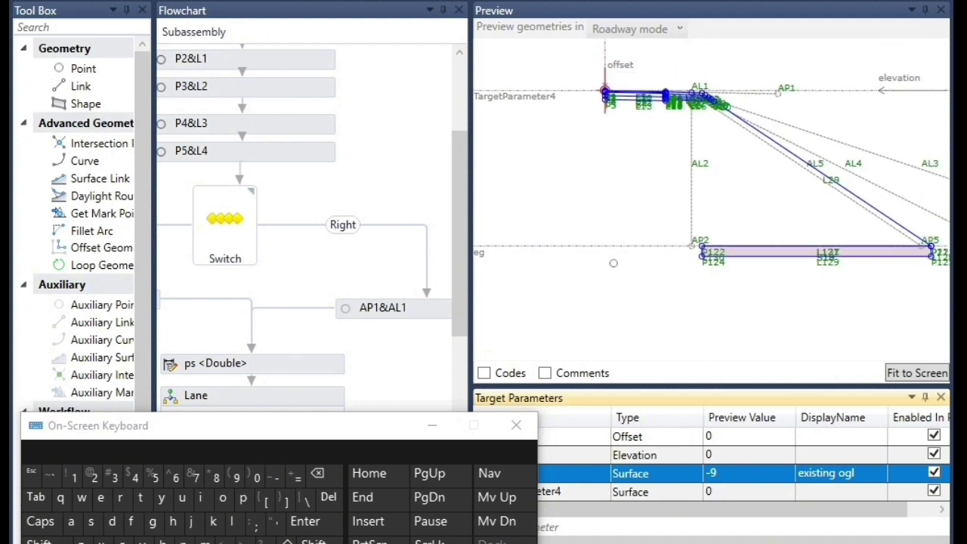
scroll(657, 263, "down", 1)
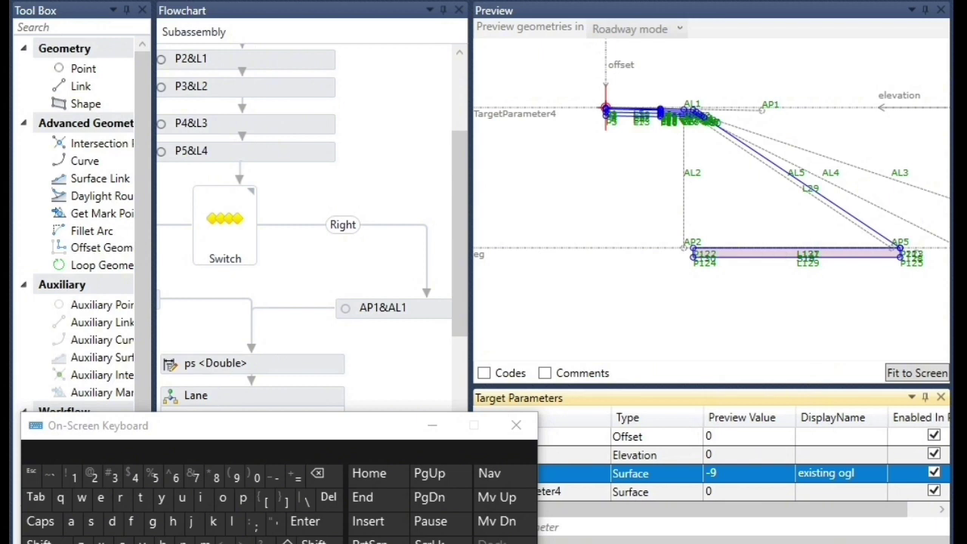
- Set the preview value of the existing ogl surface target to -1 and refresh the preview
double_click(725, 476)
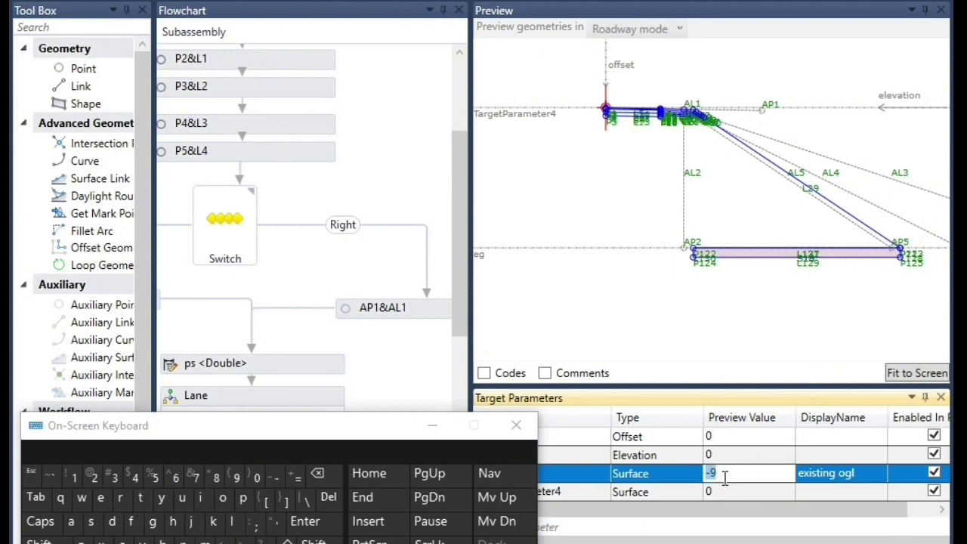
left_click(321, 474)
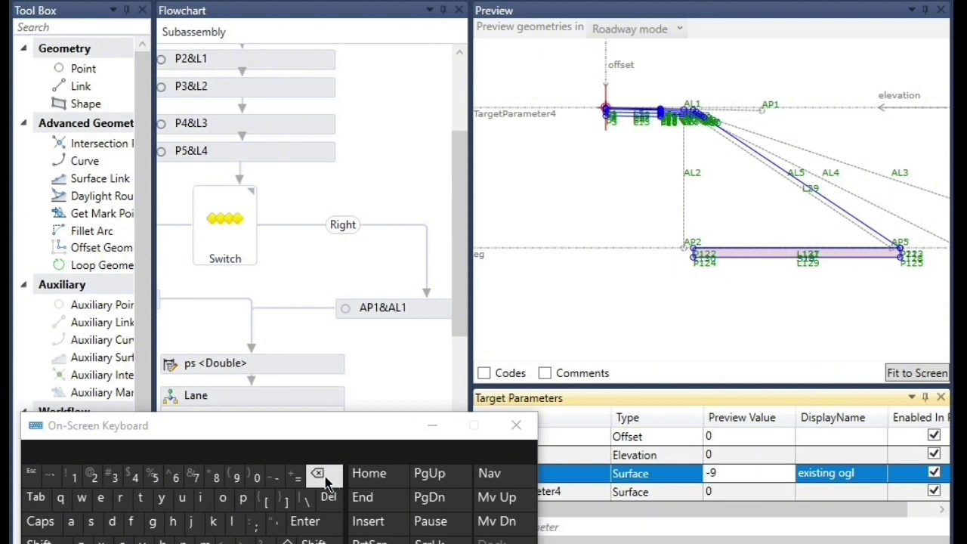
left_click(75, 477)
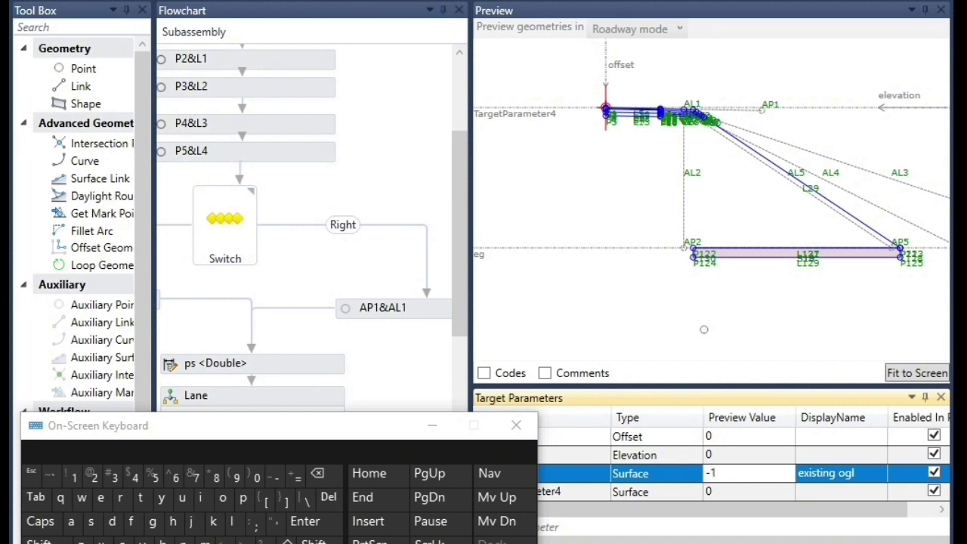
left_click(718, 268)
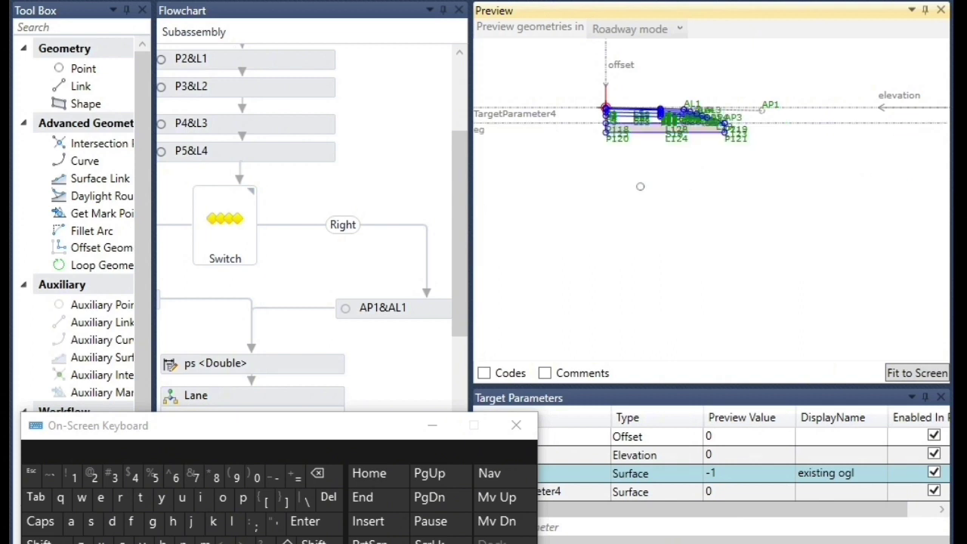
- Examine the shallow fill section and the layer beneath existing ground between P118 and P121
scroll(630, 123, "up", 7)
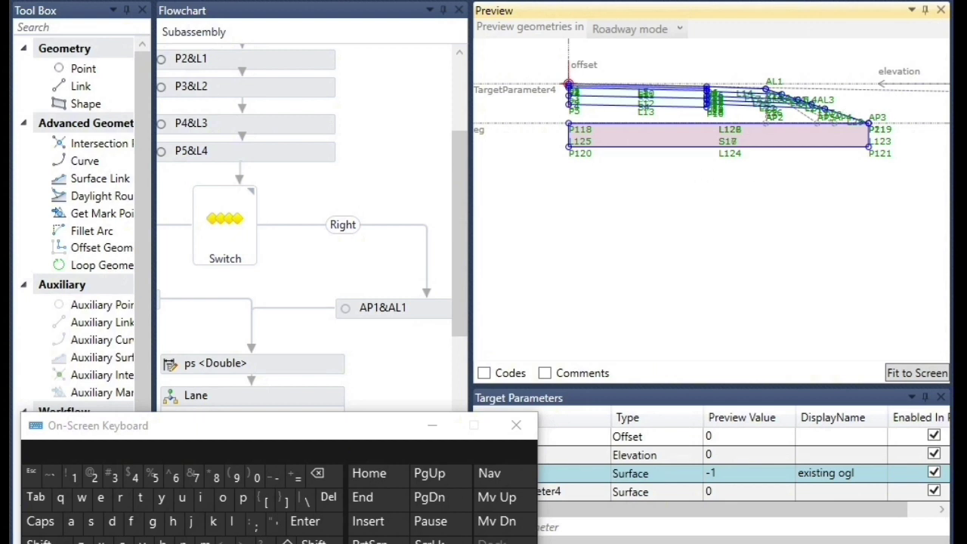
scroll(661, 147, "up", 1)
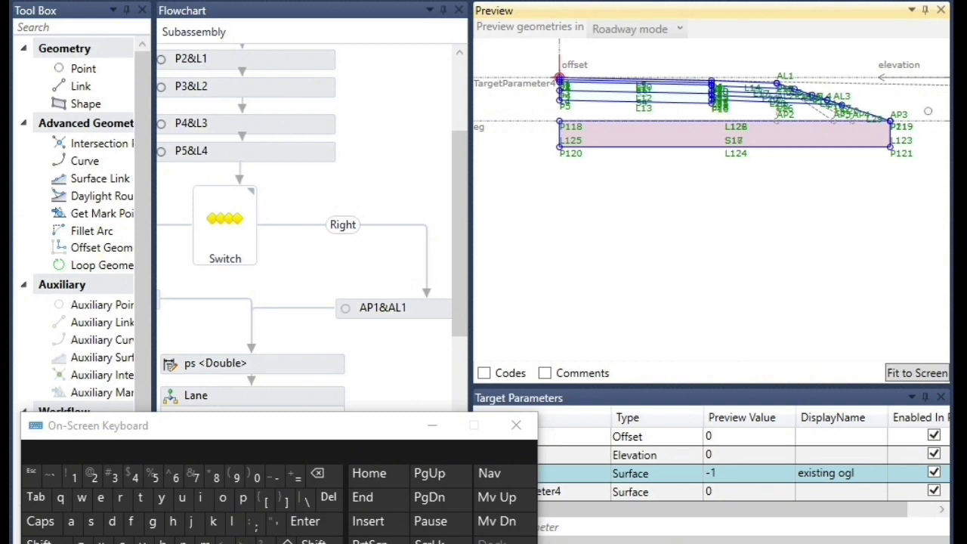
scroll(794, 250, "up", 1)
scroll(718, 251, "down", 2)
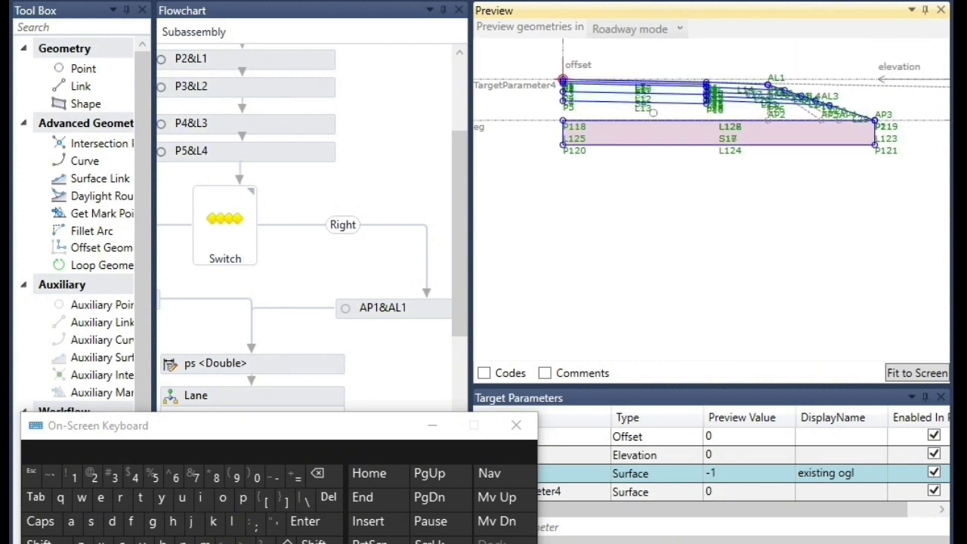
scroll(657, 109, "up", 2)
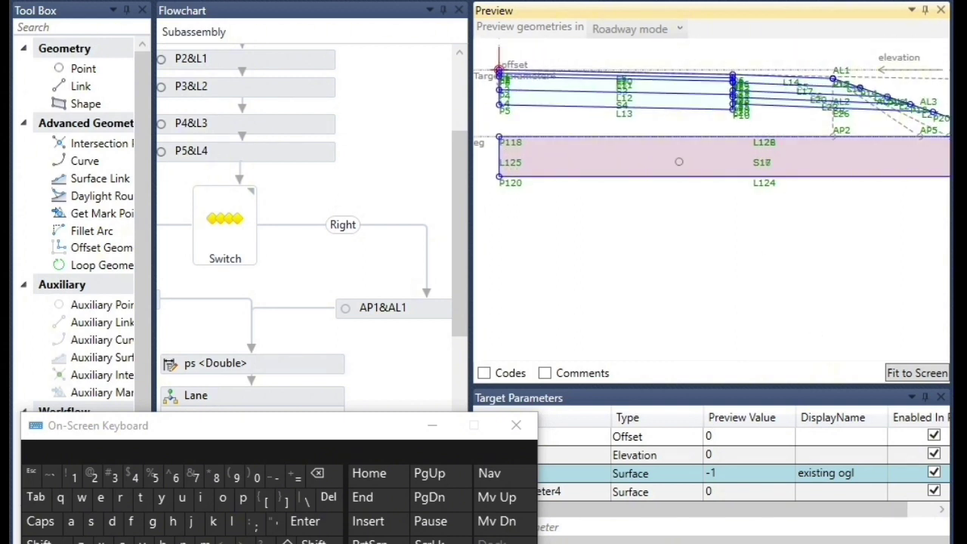
scroll(612, 250, "down", 3)
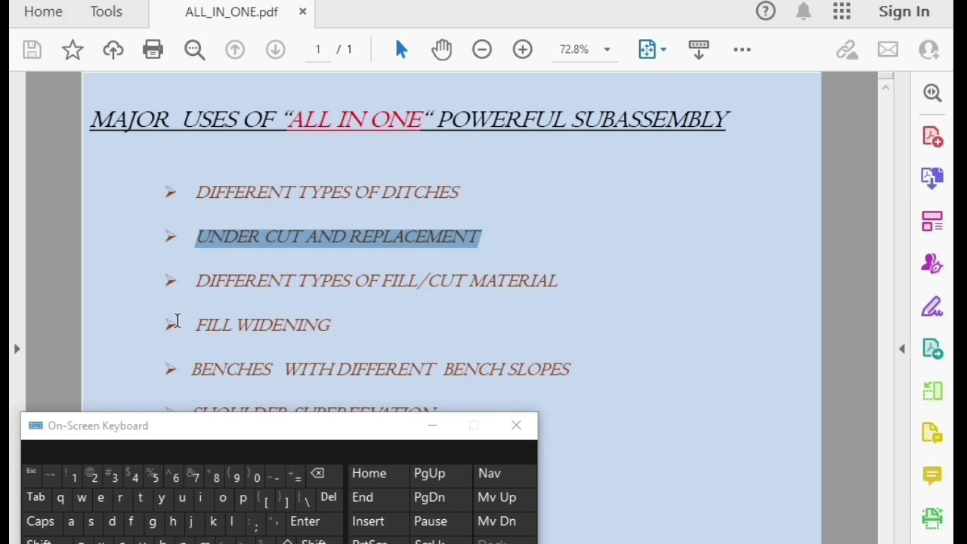
- In ALL_IN_ONE.pdf, highlight the line "DIFFERENT TYPES OF FILL/CUT MATERIAL", and clear the highlight after reading it
left_click(208, 287)
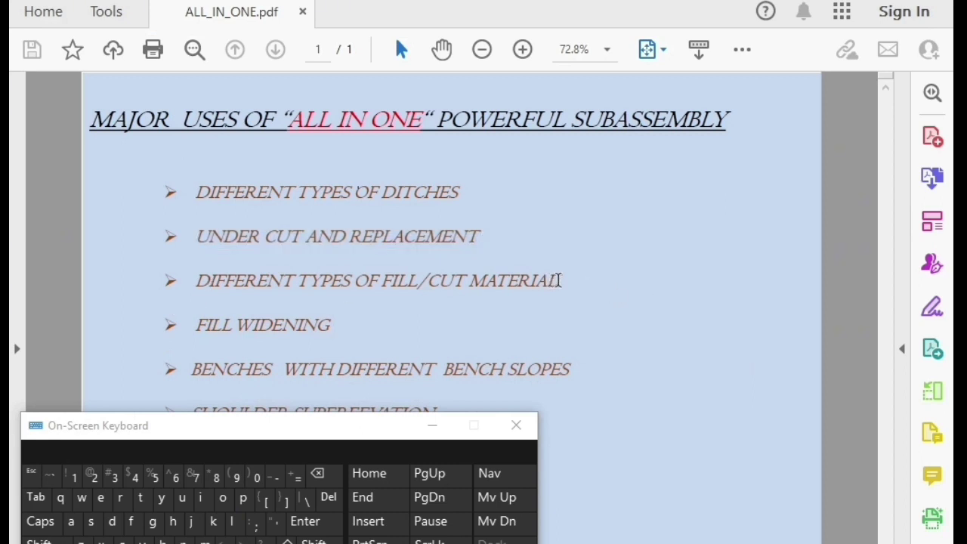
left_click_drag(559, 280, 225, 265)
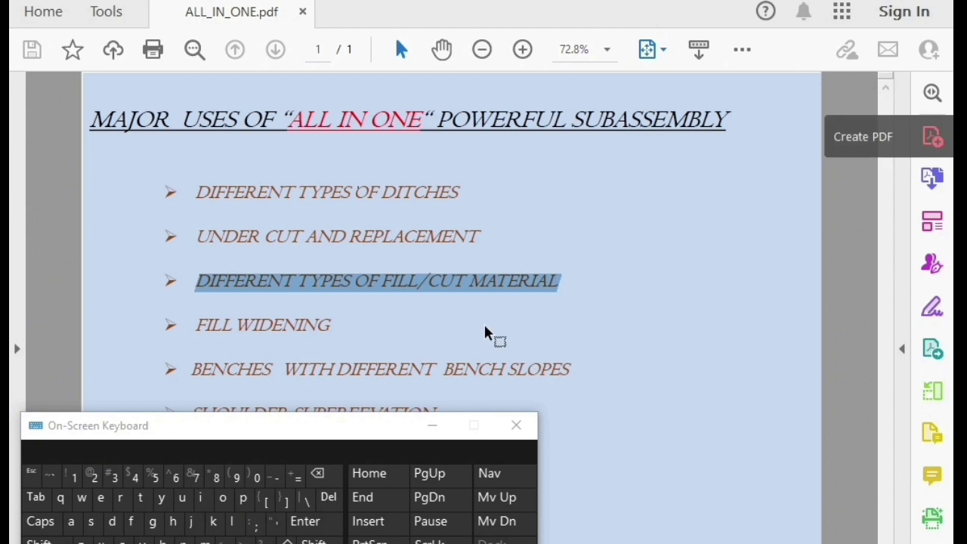
left_click(557, 275)
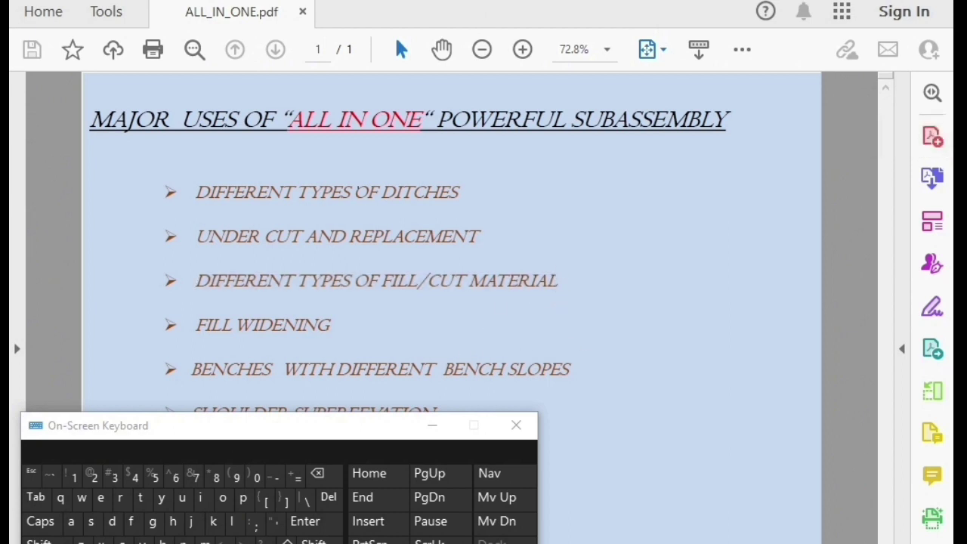
- Switch back to Subassembly Composer and examine the shoulder layers and the fill slope around AL1, AP4 and AP5
key("alt+Tab")
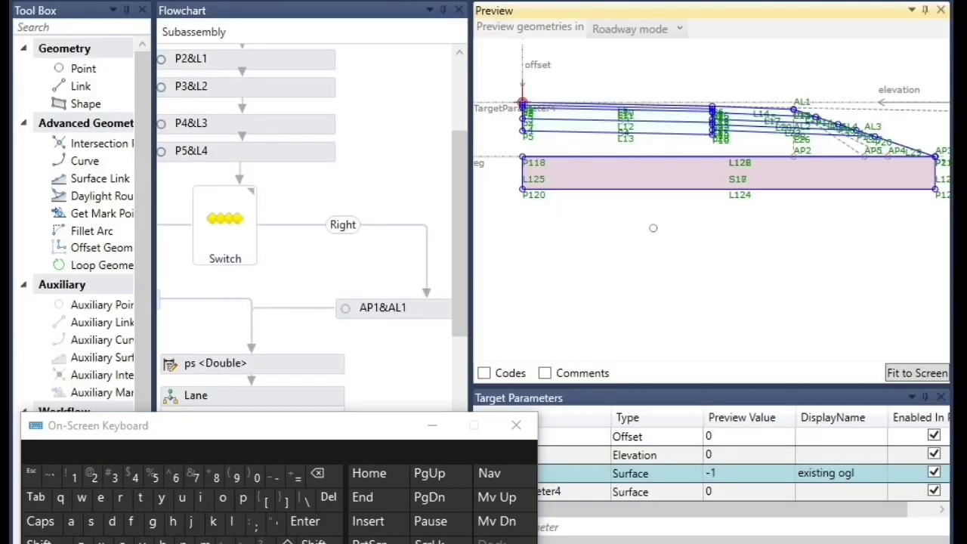
scroll(846, 123, "up", 7)
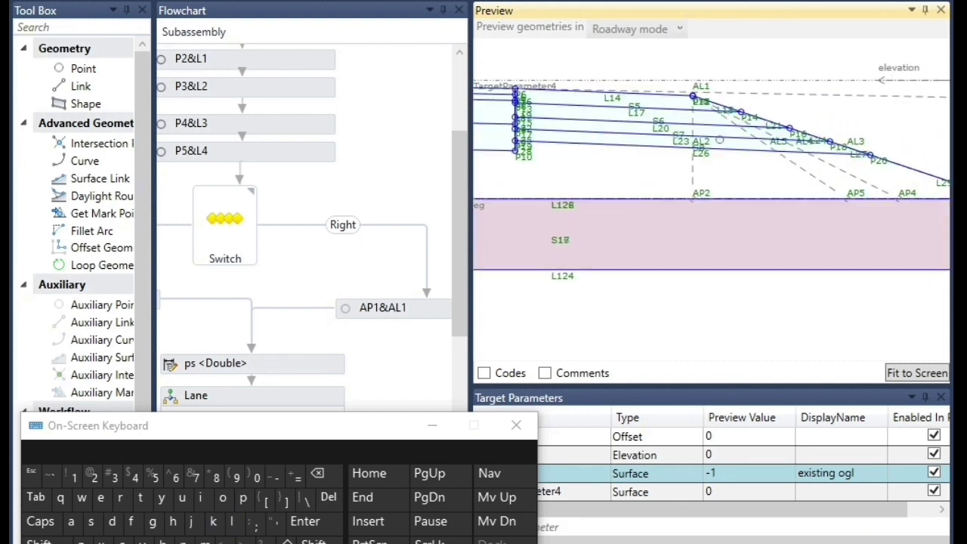
scroll(669, 250, "down", 2)
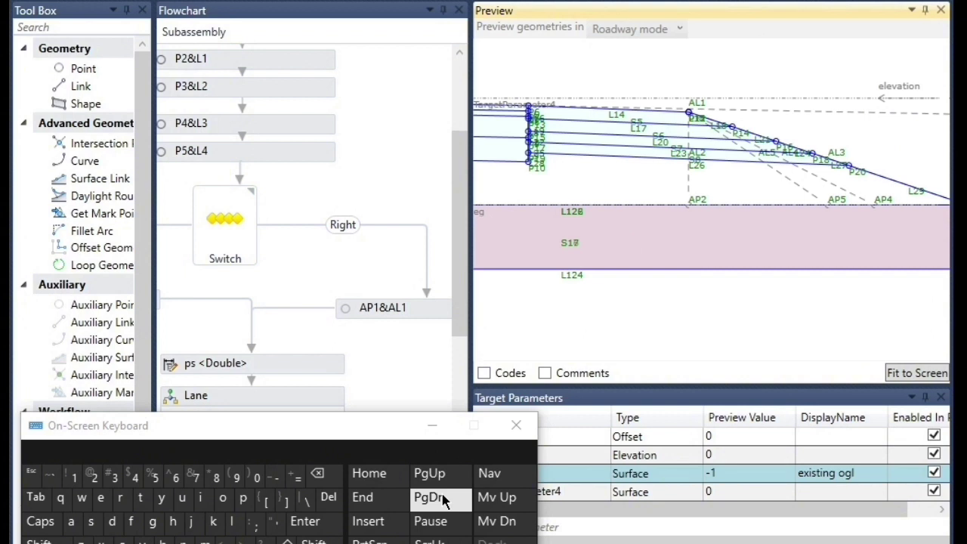
- Move the on-screen keyboard off the parameter names and show the fill slope rows of the Input/Output Parameters
left_click_drag(339, 437, 244, 426)
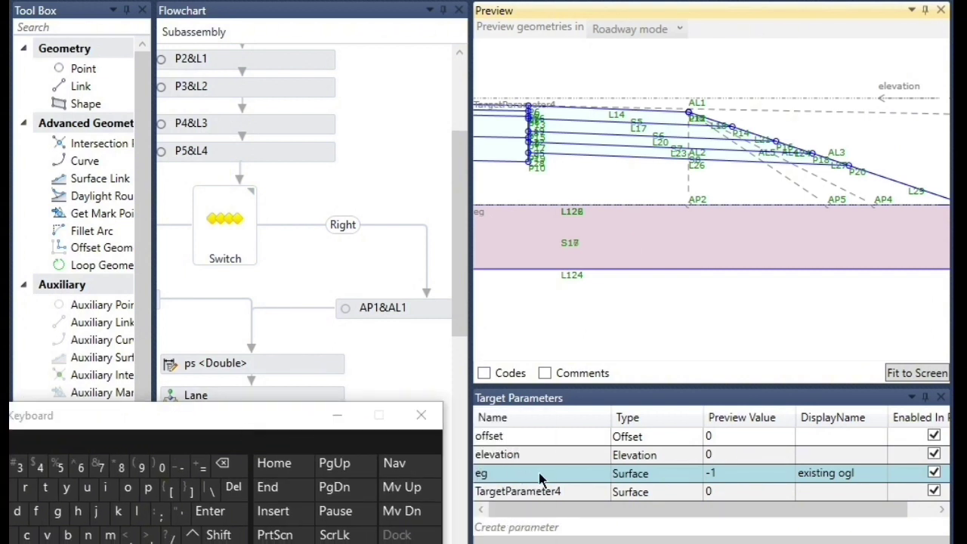
left_click(568, 540)
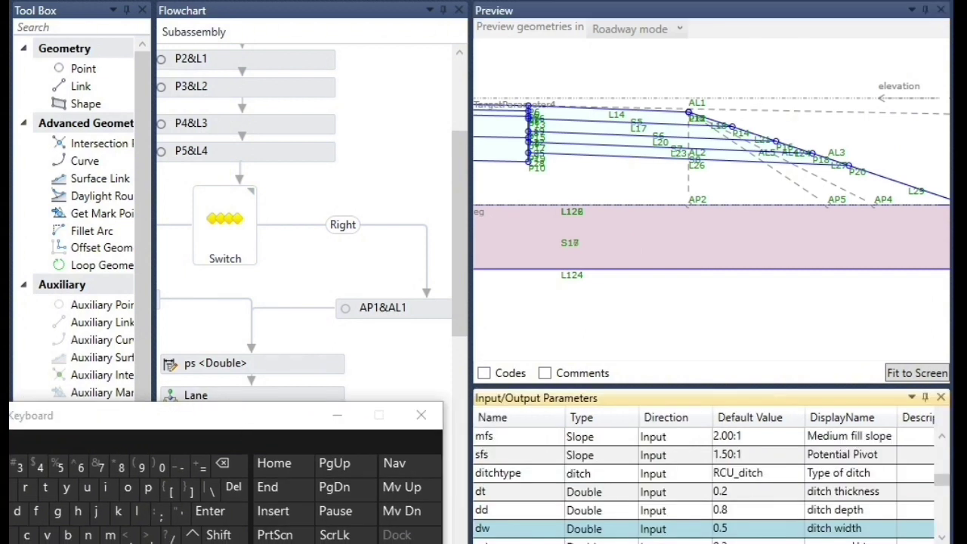
scroll(572, 540, "up", 5)
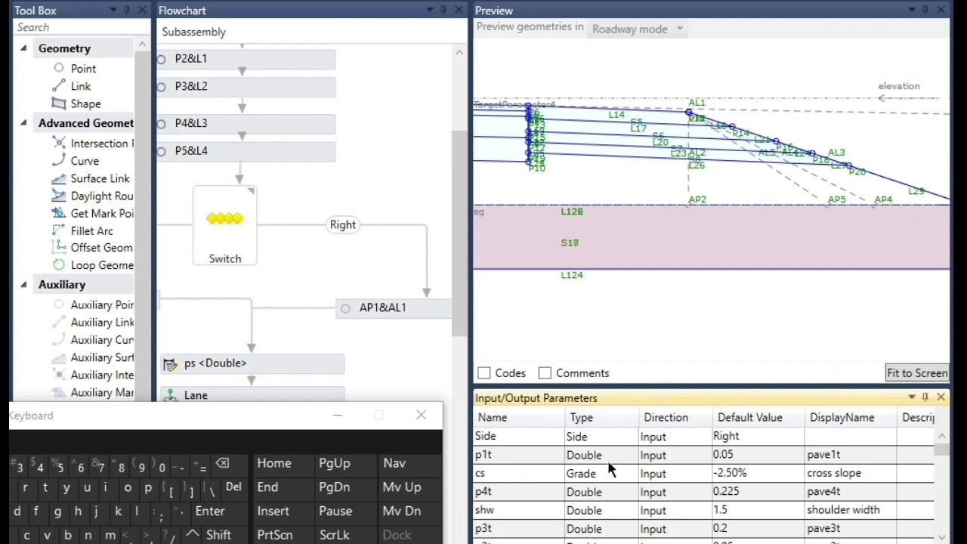
scroll(601, 484, "down", 6)
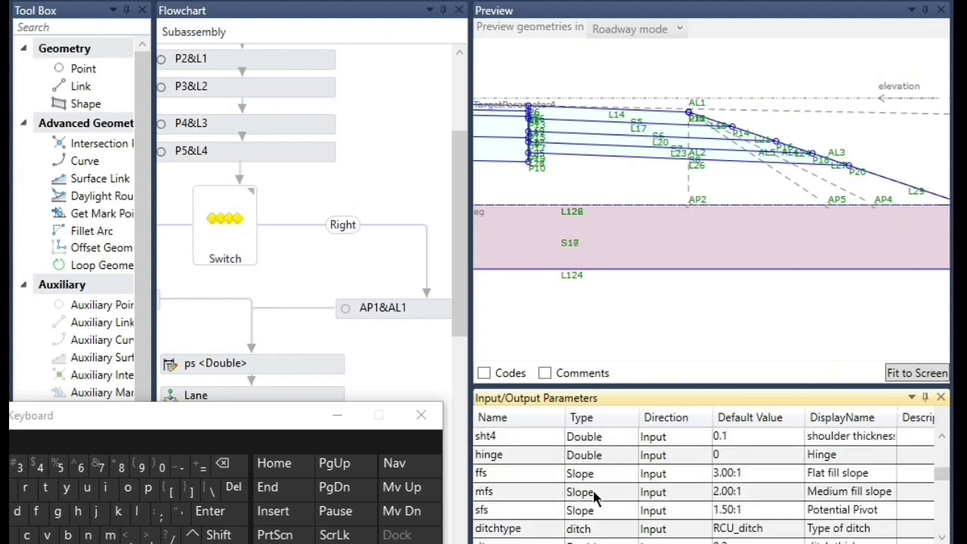
- Review the fill slope parameters ffs, mfs and sfs one after another
left_click(486, 474)
left_click(489, 493)
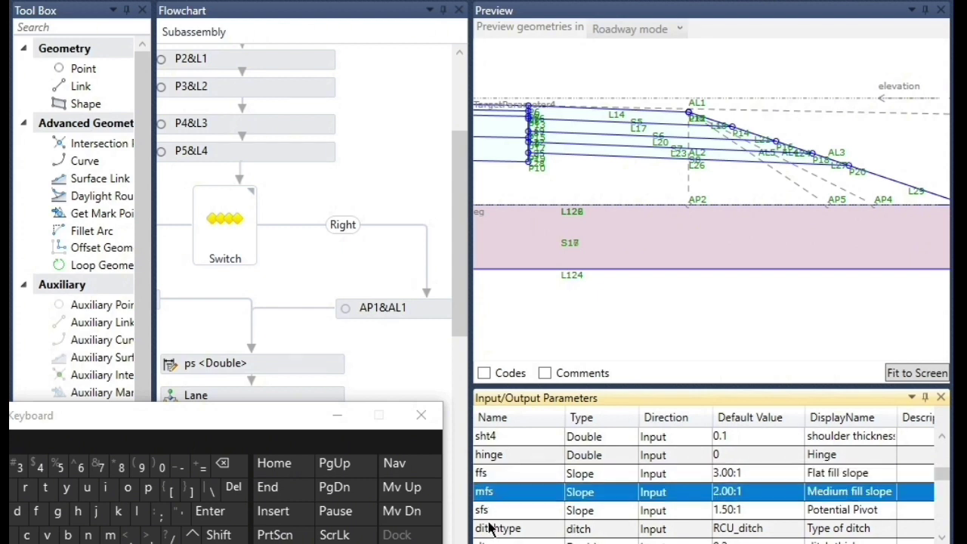
left_click(492, 511)
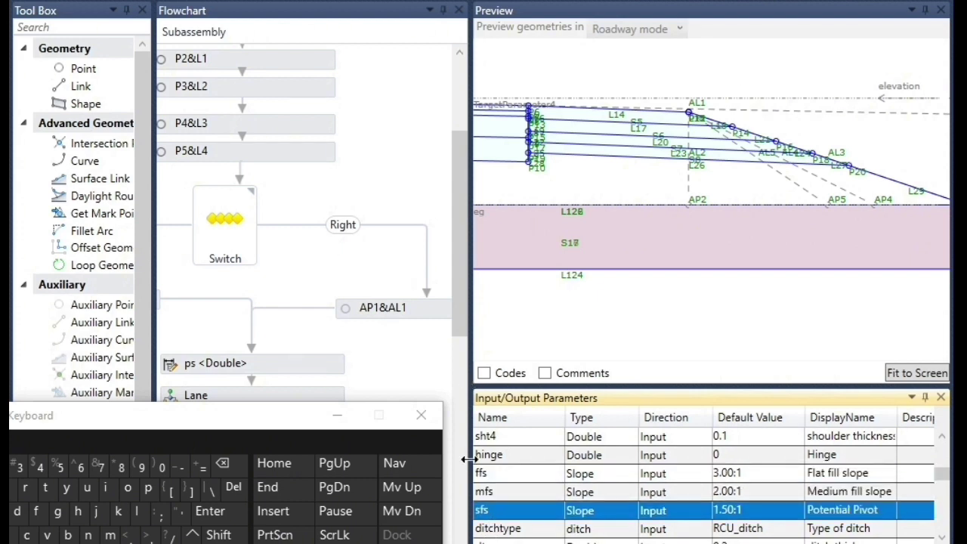
left_click(494, 475)
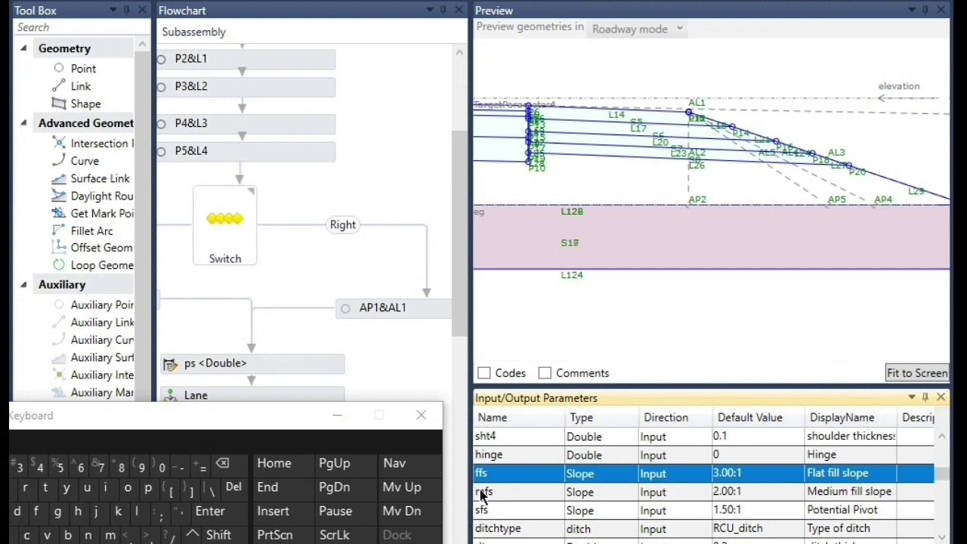
left_click(482, 493)
left_click(489, 516)
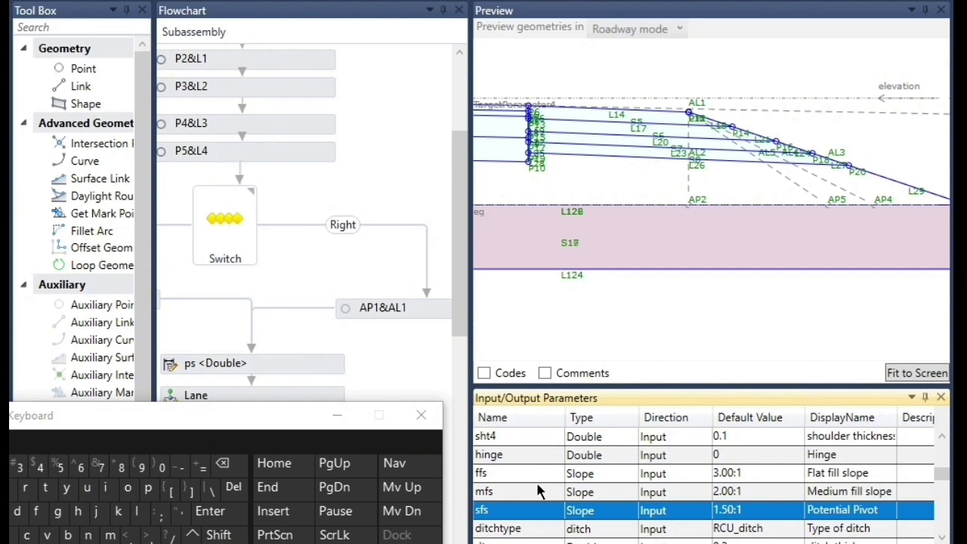
scroll(538, 492, "down", 1)
scroll(538, 491, "up", 1)
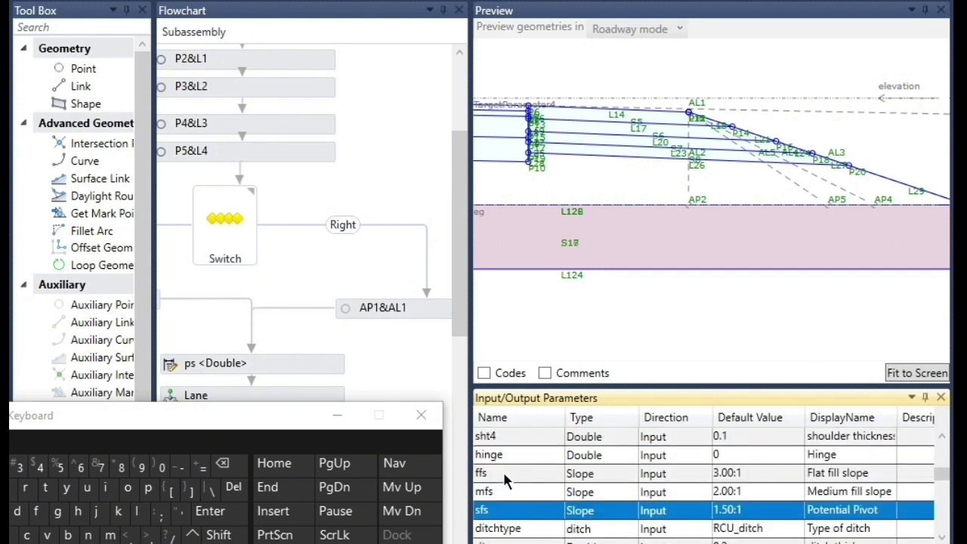
- Inspect the default slope ratios of the flat, medium and sfs fill slope parameters
left_click(502, 470)
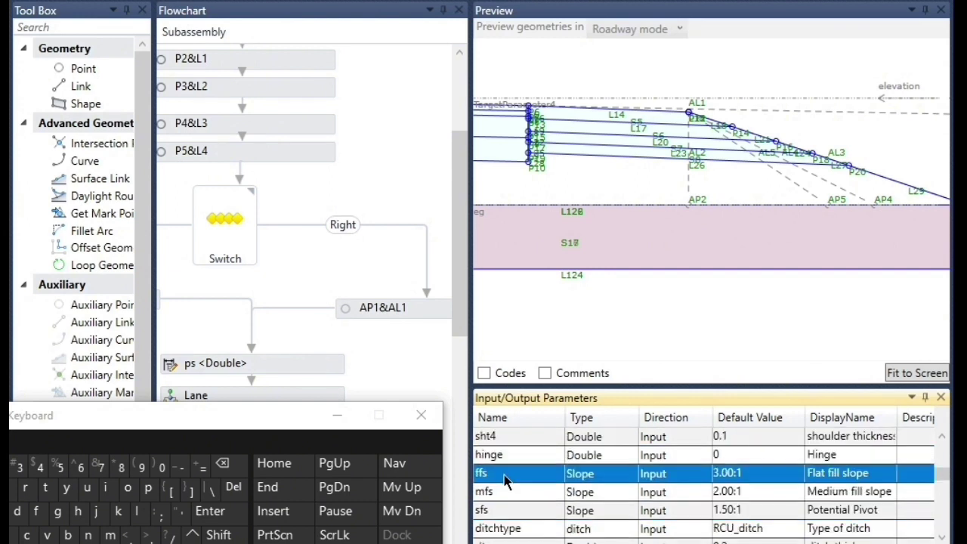
left_click(745, 473)
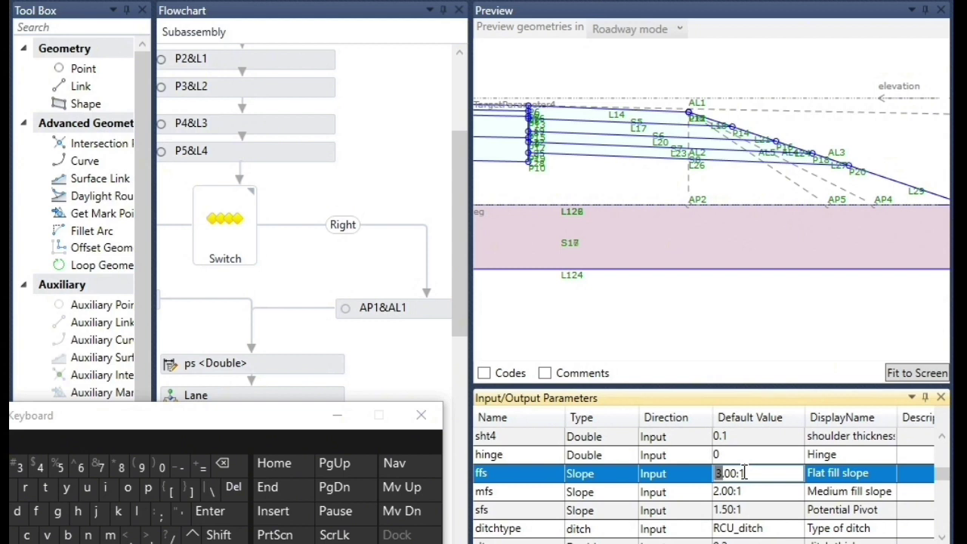
left_click(491, 473)
left_click(758, 476)
left_click(740, 494)
left_click(741, 510)
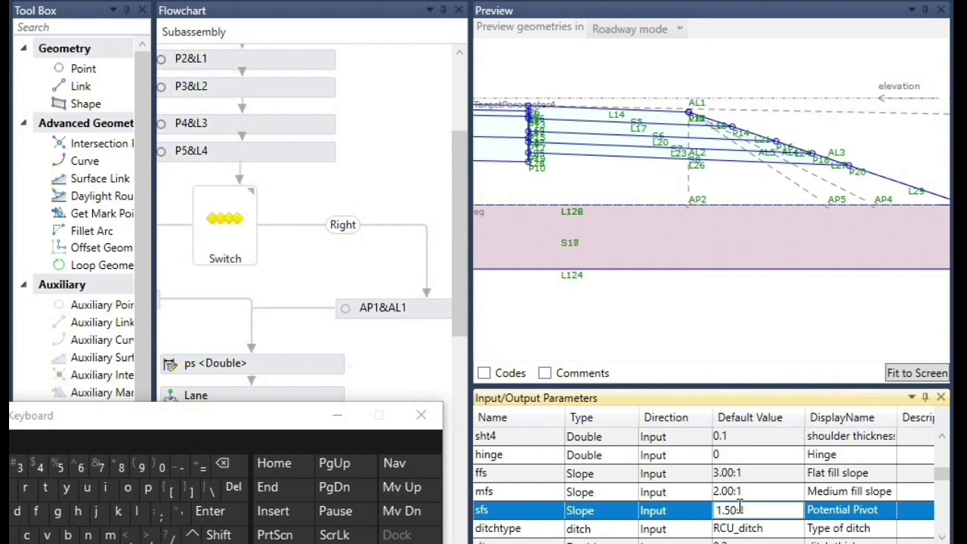
scroll(741, 510, "down", 1)
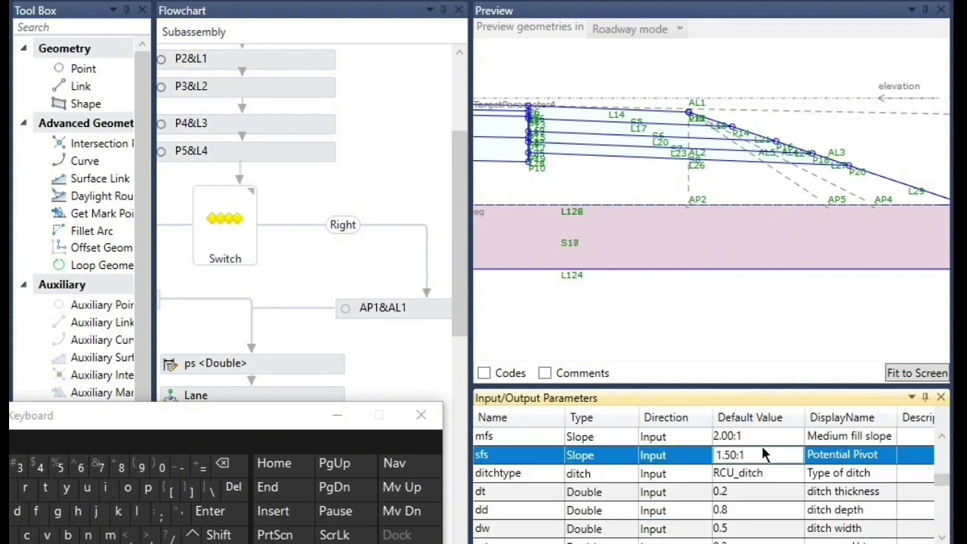
scroll(745, 483, "up", 1)
- Compare the default values of ffs, mfs and sfs again, checking the neighbouring ditchtype default as well
left_click(744, 479)
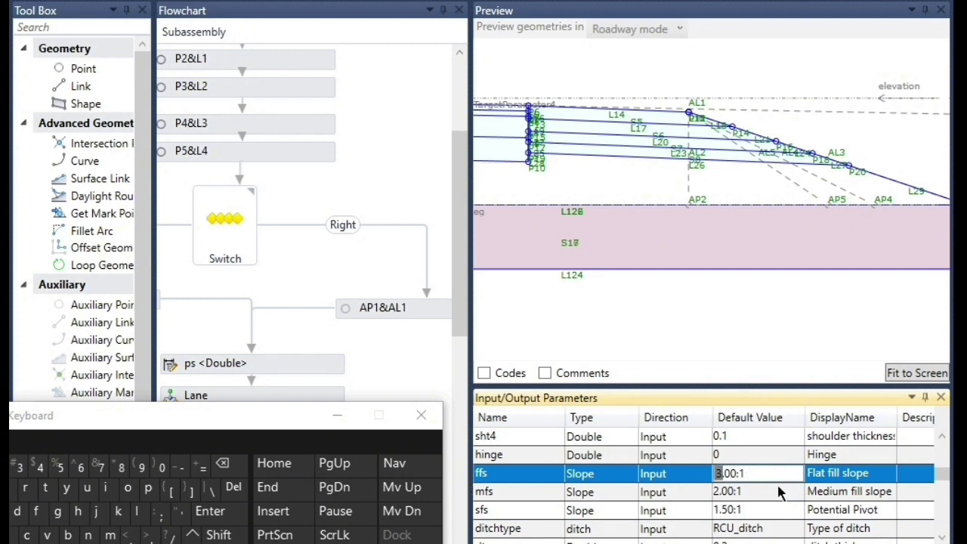
left_click(740, 527)
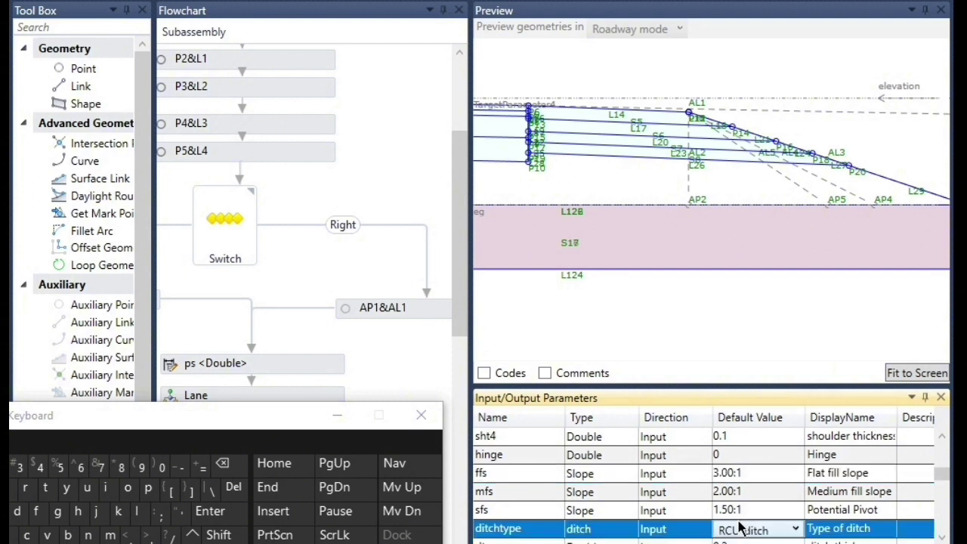
left_click(738, 510)
left_click(728, 476)
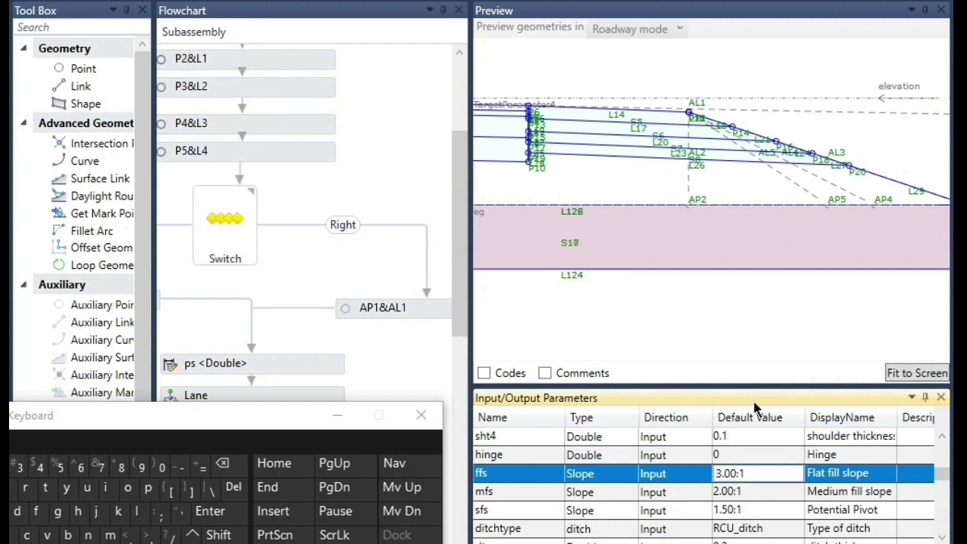
scroll(751, 452, "down", 1)
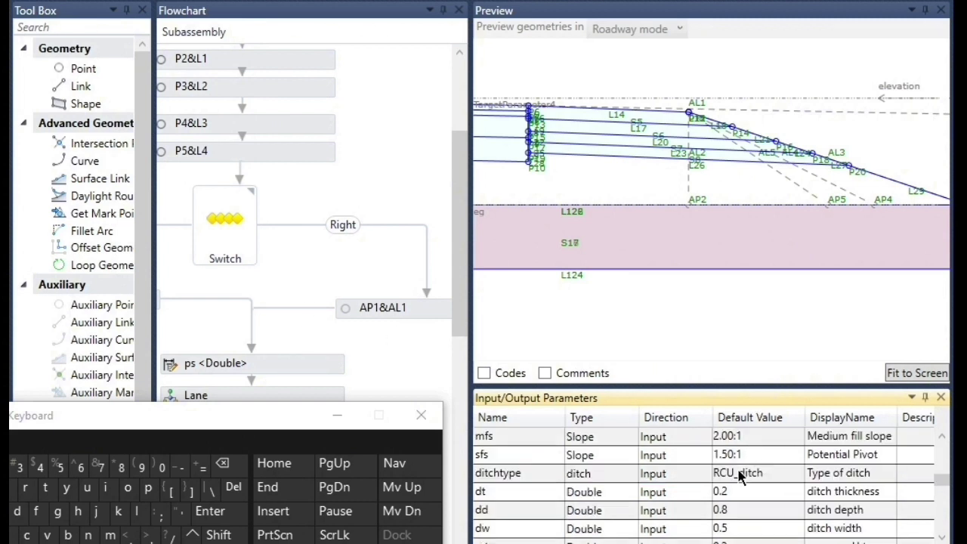
scroll(747, 470, "up", 1)
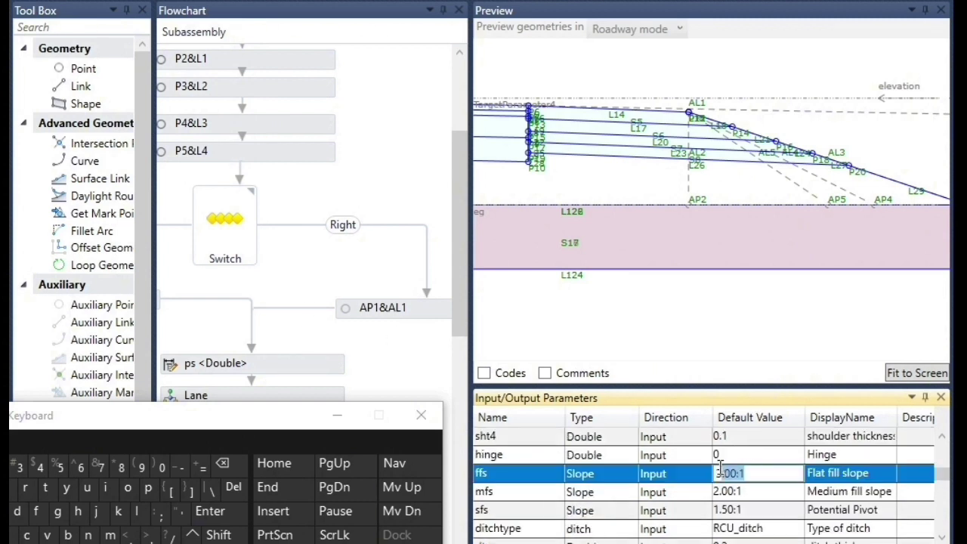
left_click(747, 491)
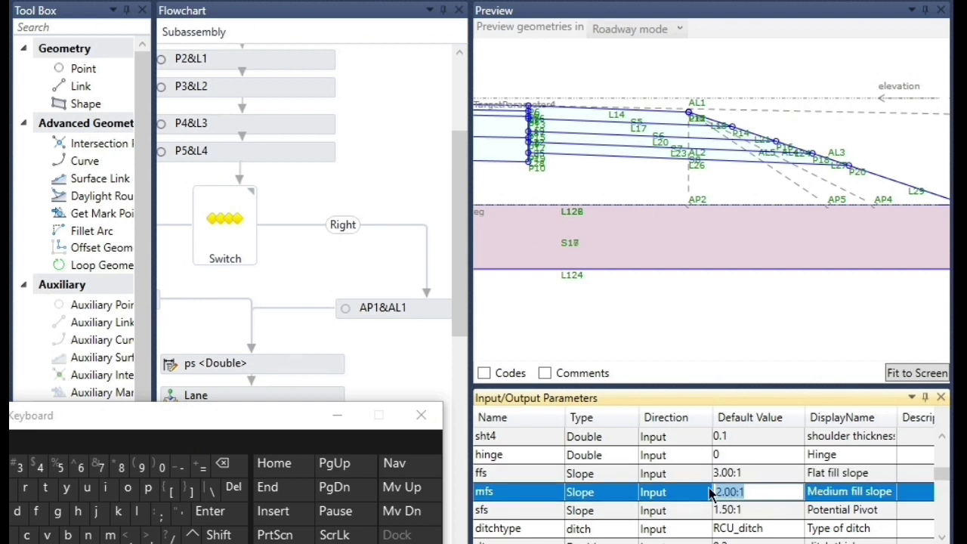
left_click(735, 511)
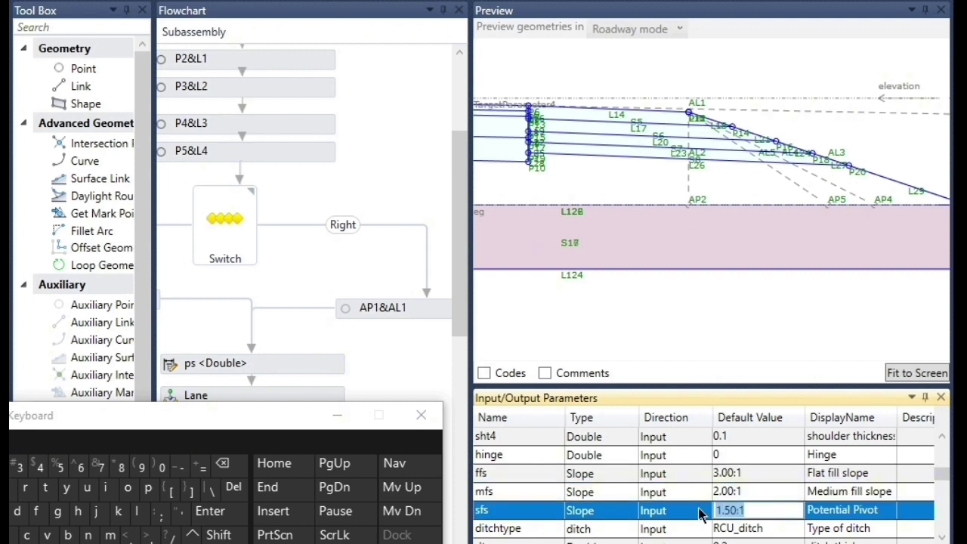
- Compare the ffs, mfs and sfs default slopes with the fill slope lines drawn in the preview
left_click(746, 492)
left_click_drag(784, 488, 684, 501)
left_click(756, 475)
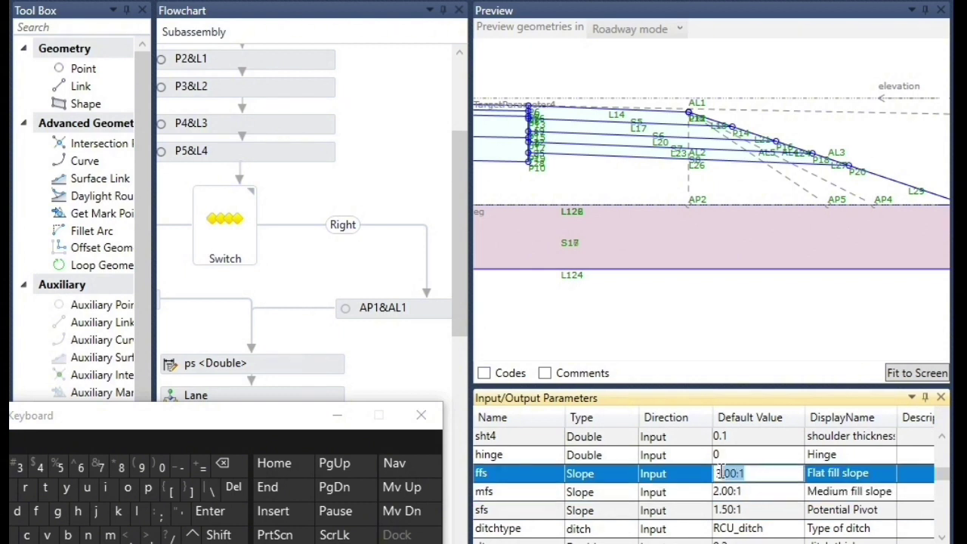
left_click(739, 492)
left_click(750, 510)
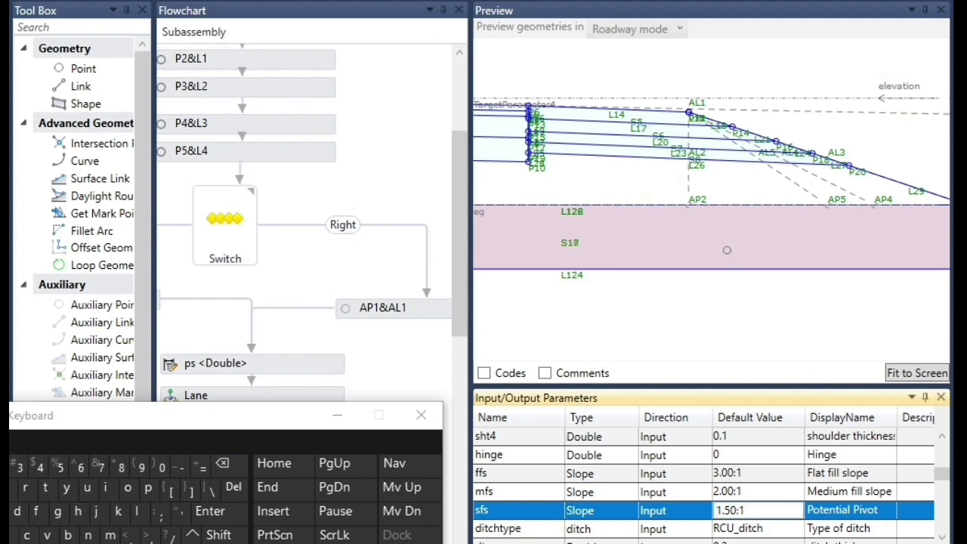
scroll(727, 250, "up", 4)
scroll(614, 269, "down", 2)
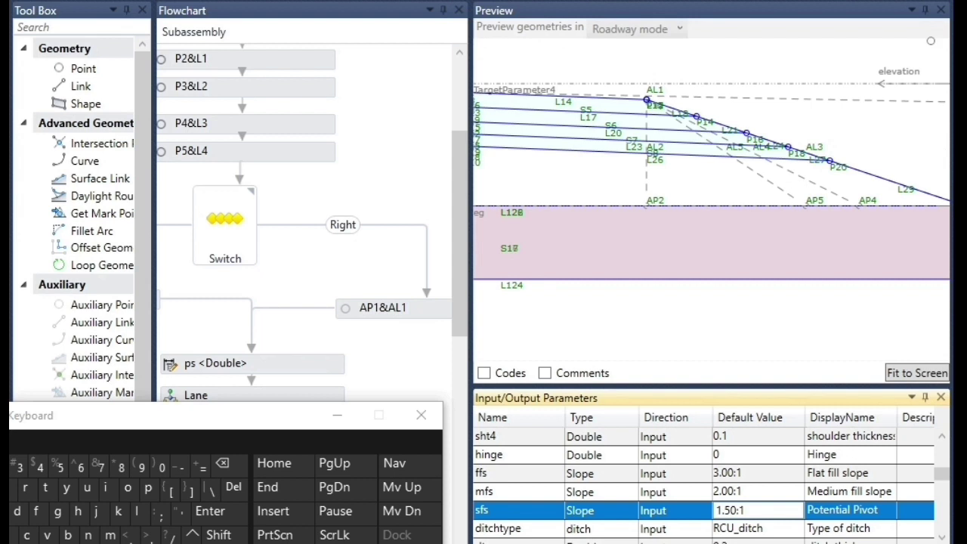
scroll(555, 157, "down", 2)
scroll(904, 161, "up", 3)
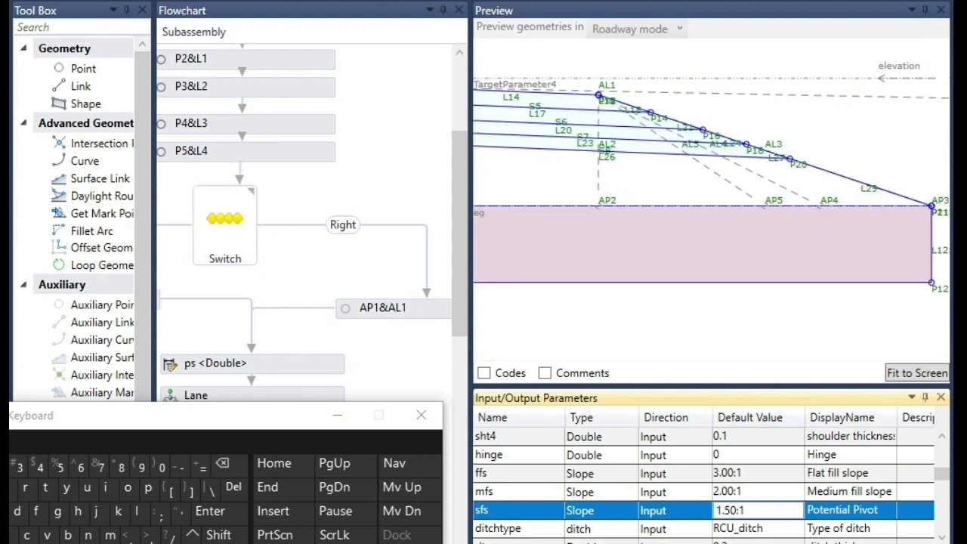
- Set the preview value of the eg surface target to -1.5 and inspect the fill slope in the preview
left_click(680, 542)
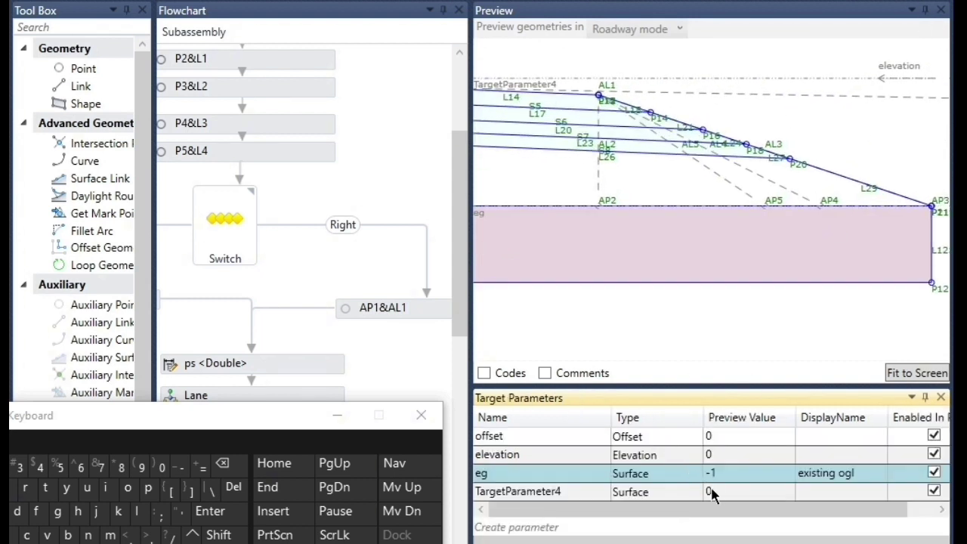
scroll(844, 182, "up", 2)
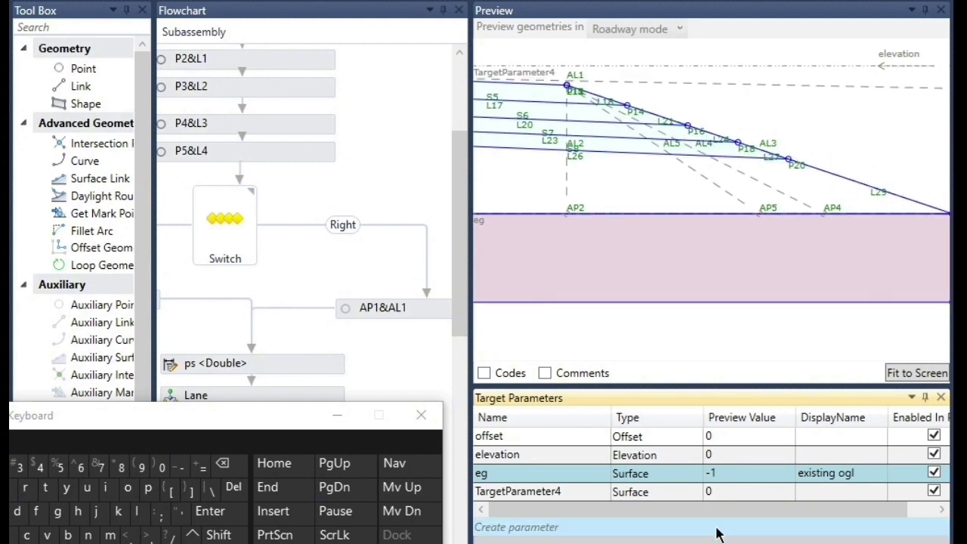
left_click(724, 482)
left_click(726, 473)
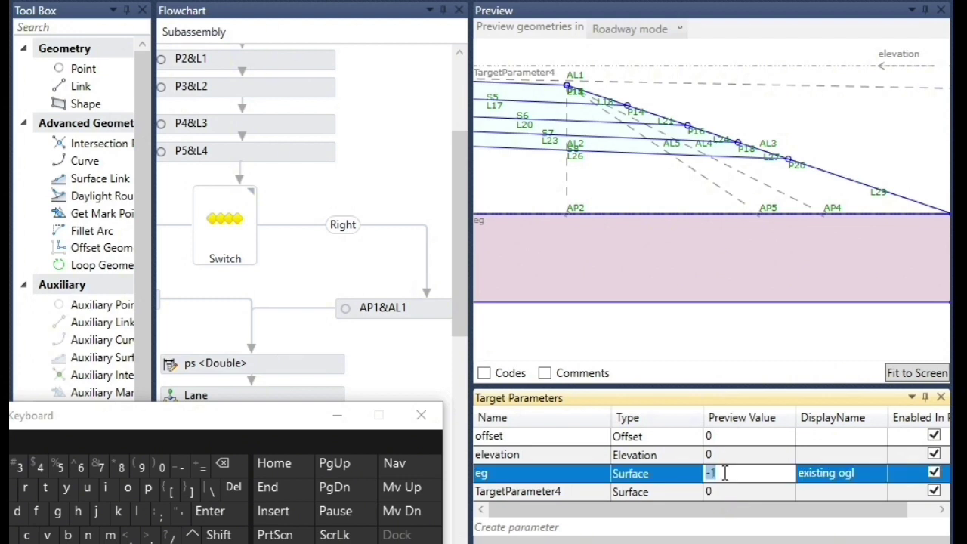
left_click(727, 473)
left_click(151, 535)
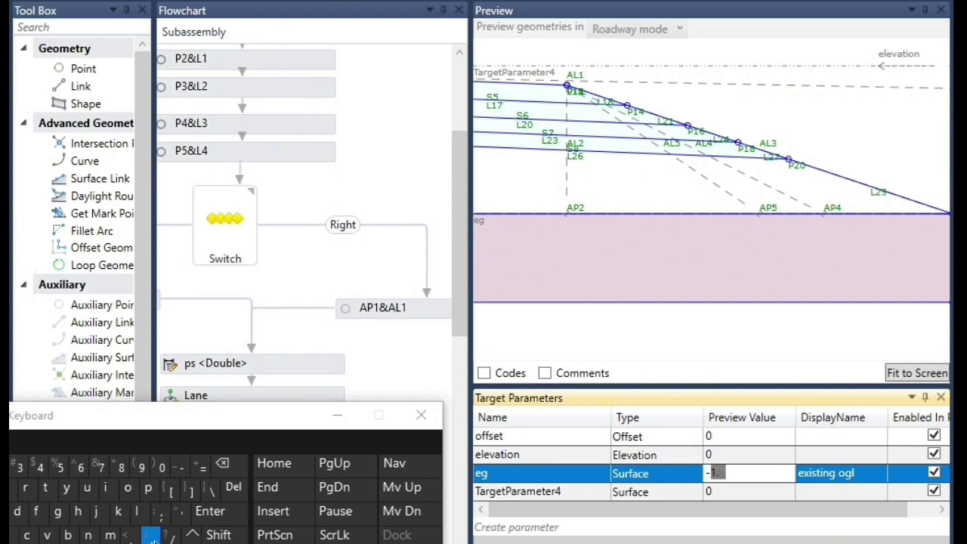
left_click(61, 463)
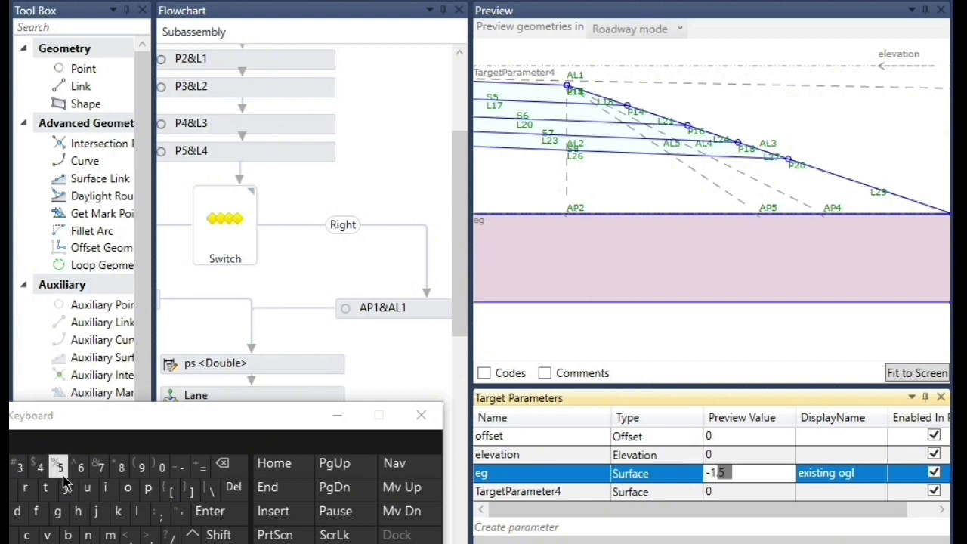
left_click(703, 249)
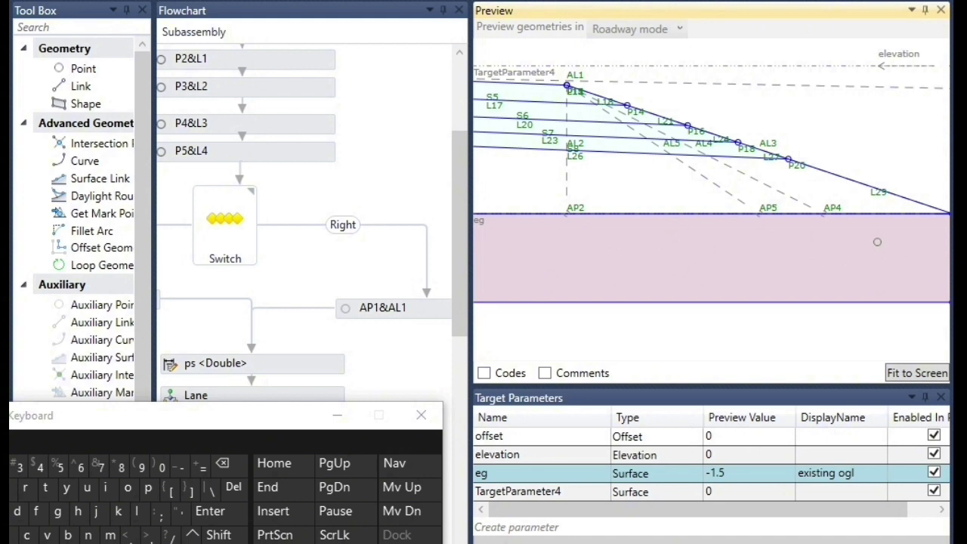
left_click_drag(870, 262, 866, 268)
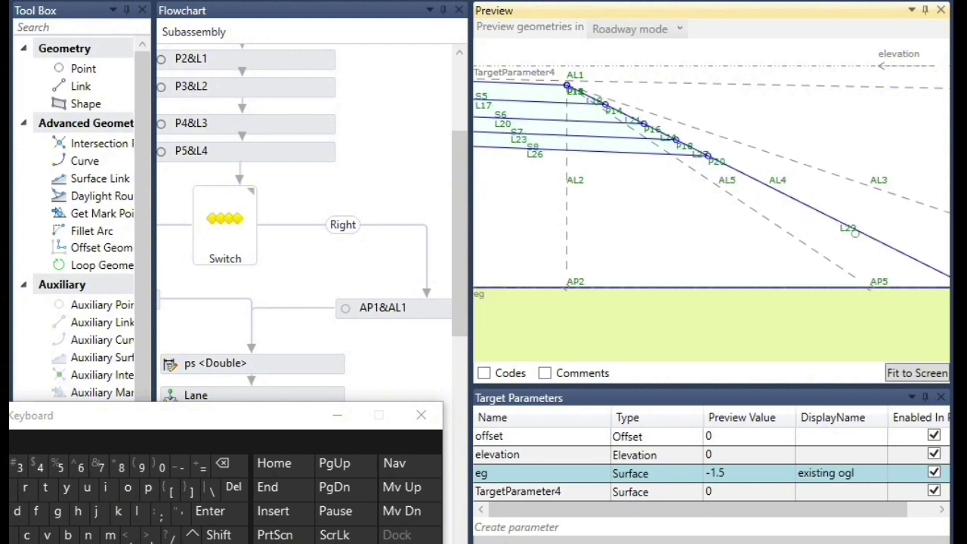
scroll(855, 239, "up", 3)
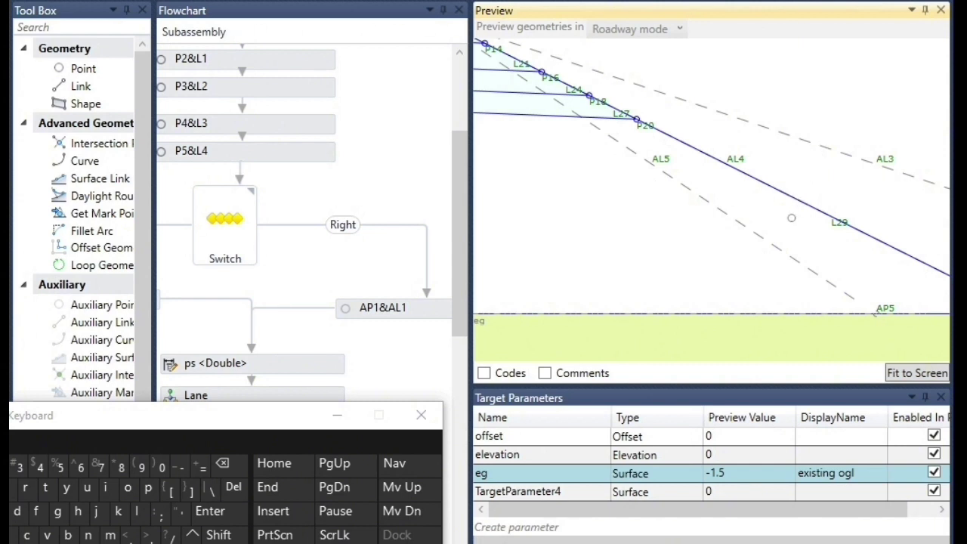
scroll(790, 242, "down", 2)
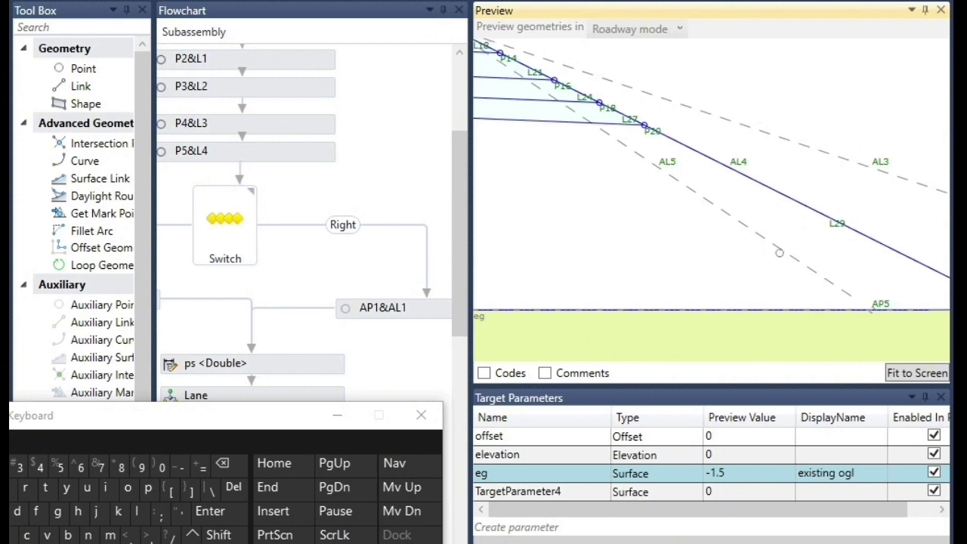
- Set the preview value of the eg surface target to -3
left_click(747, 476)
left_click(731, 475)
left_click(732, 475)
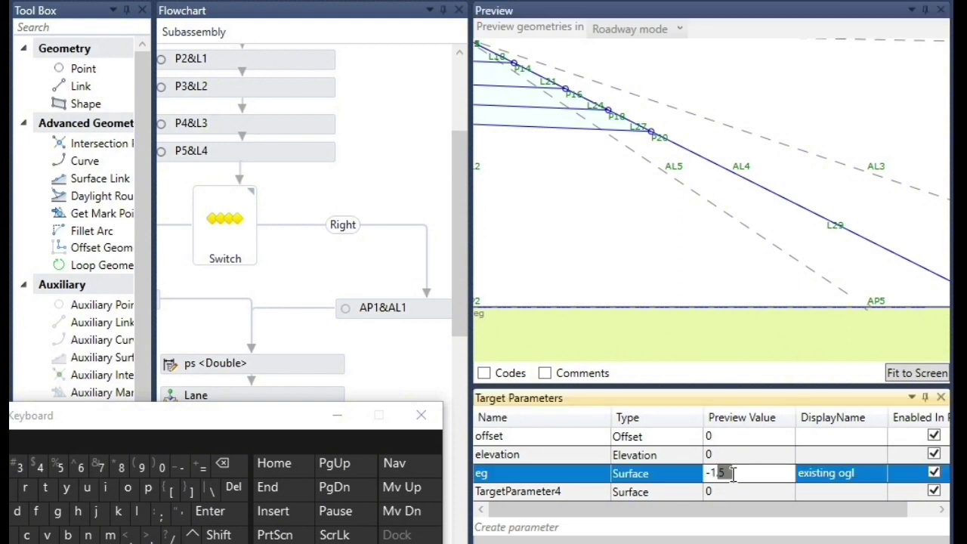
left_click(227, 468)
left_click(227, 467)
left_click(227, 468)
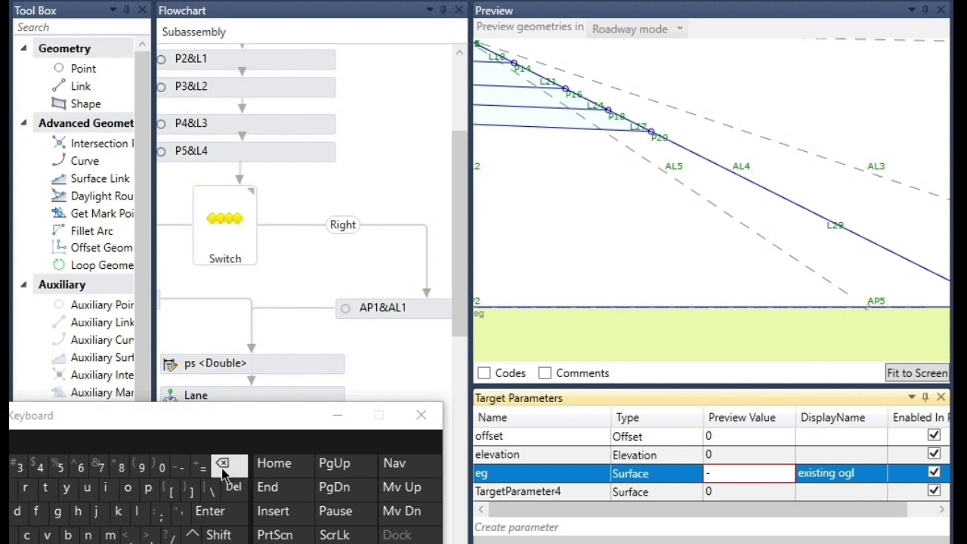
left_click(20, 467)
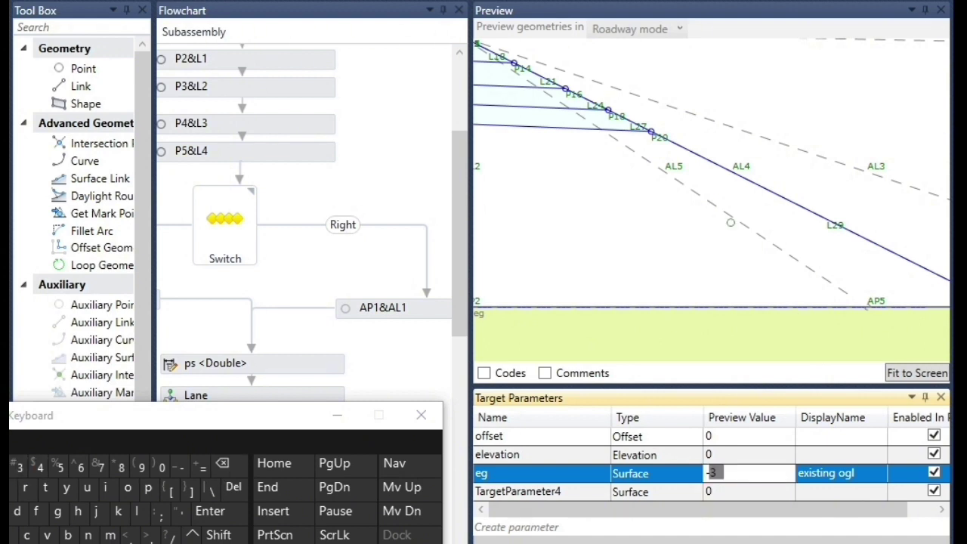
left_click(651, 260)
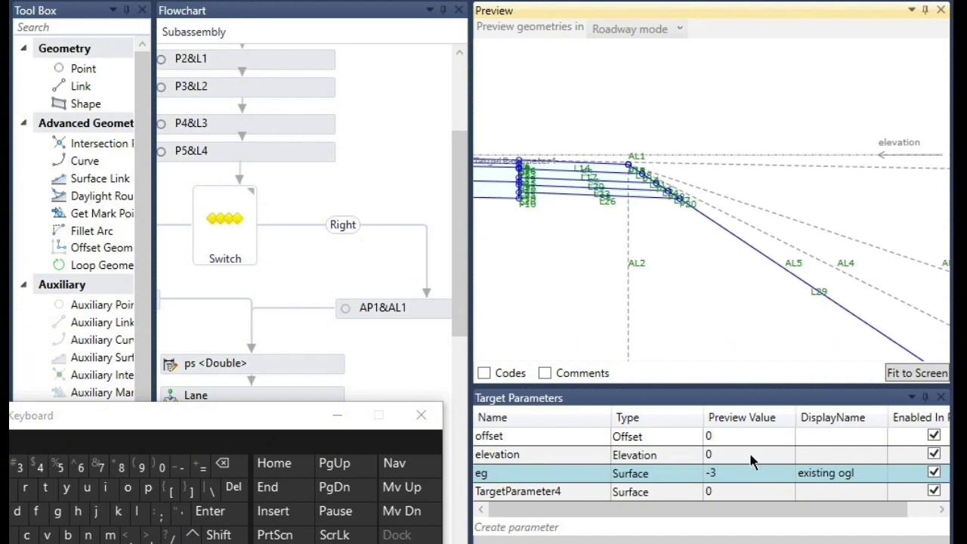
- Set the preview value of the eg surface target to 3 for a cut condition
left_click(712, 473)
left_click(712, 474)
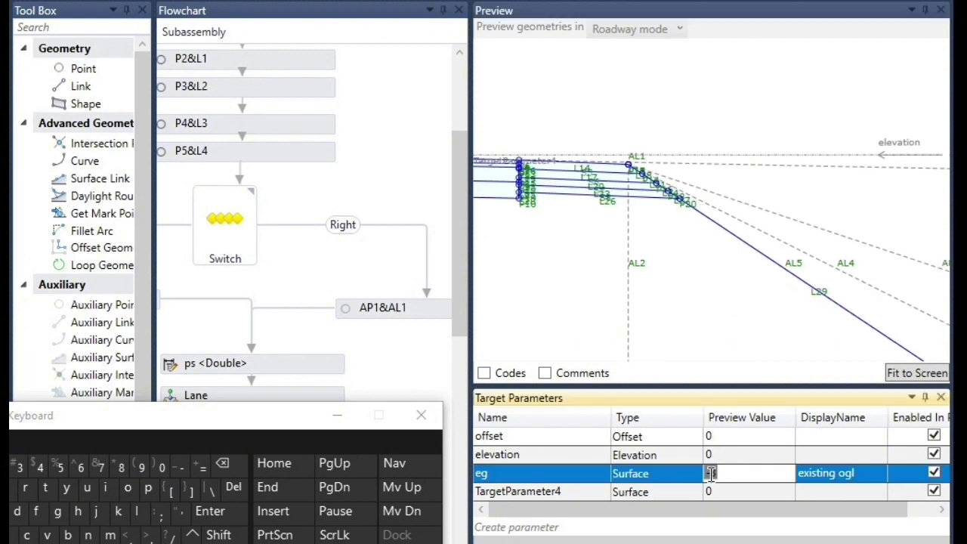
type("-3")
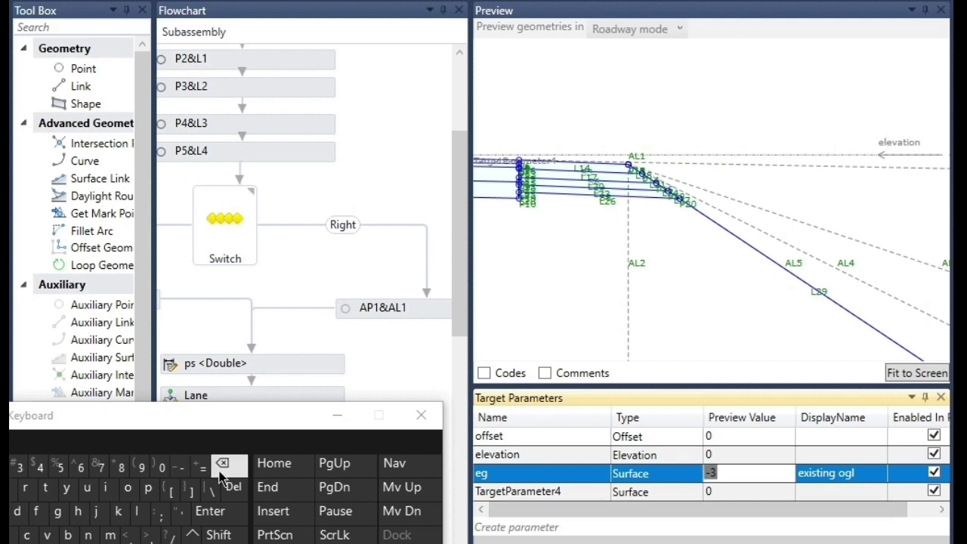
key("BackSpace")
left_click(695, 322)
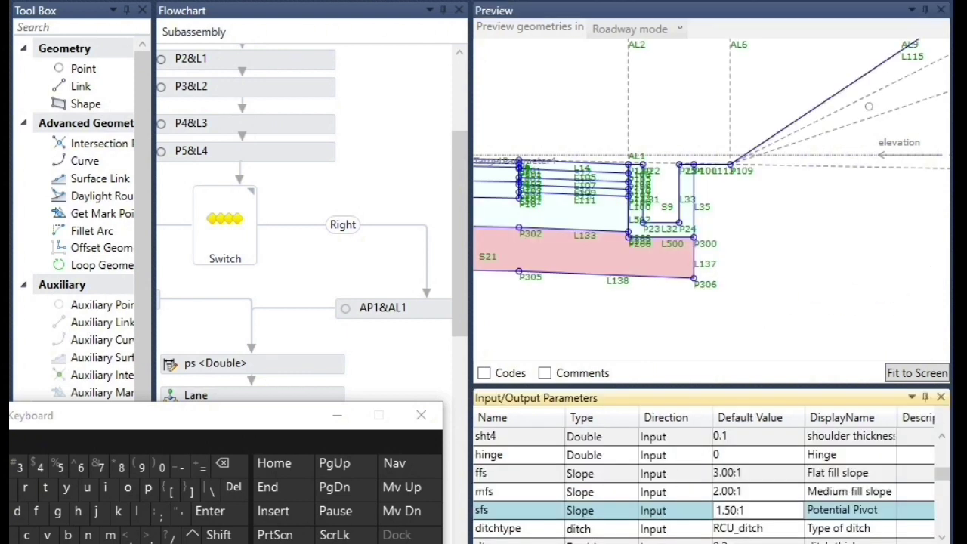
- Find the cut slope rows in the Input/Output Parameters and review fcs, mcs2 and scs2
scroll(869, 106, "up", 1)
scroll(546, 518, "down", 1)
scroll(545, 518, "down", 2)
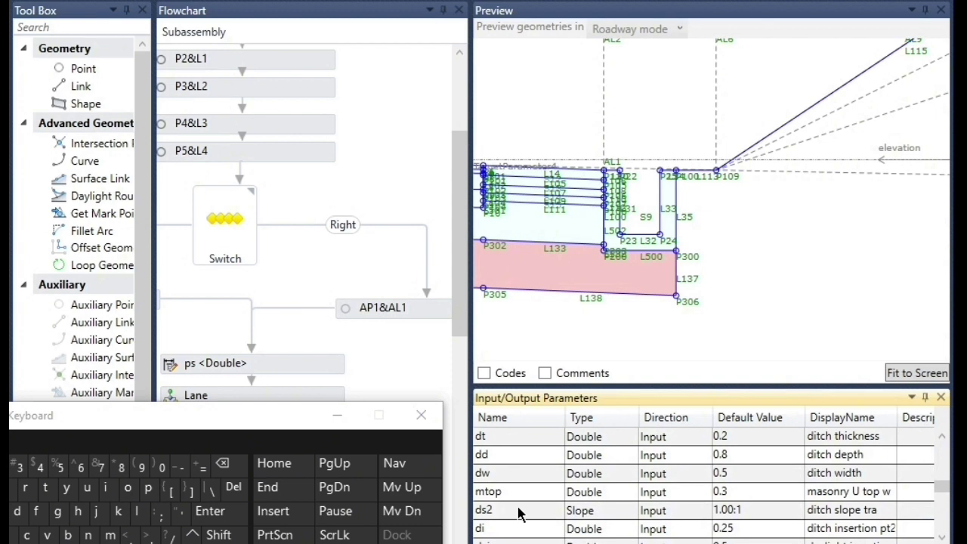
left_click(514, 493)
left_click(506, 512)
scroll(509, 519, "down", 1)
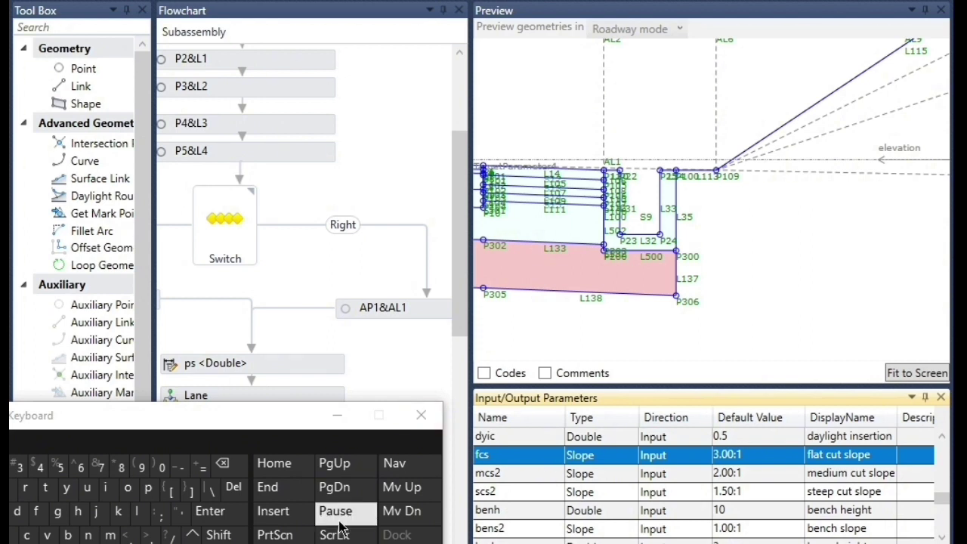
left_click(485, 476)
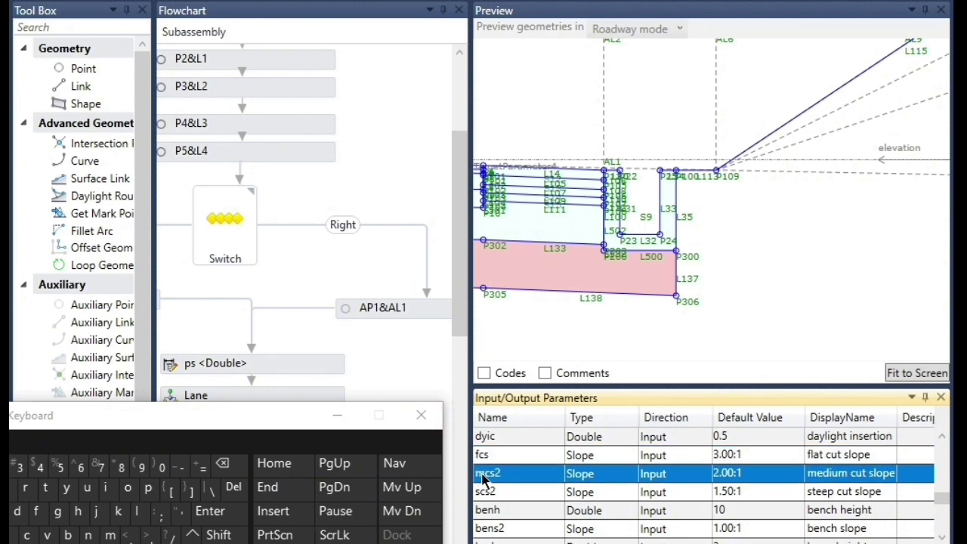
left_click(485, 496)
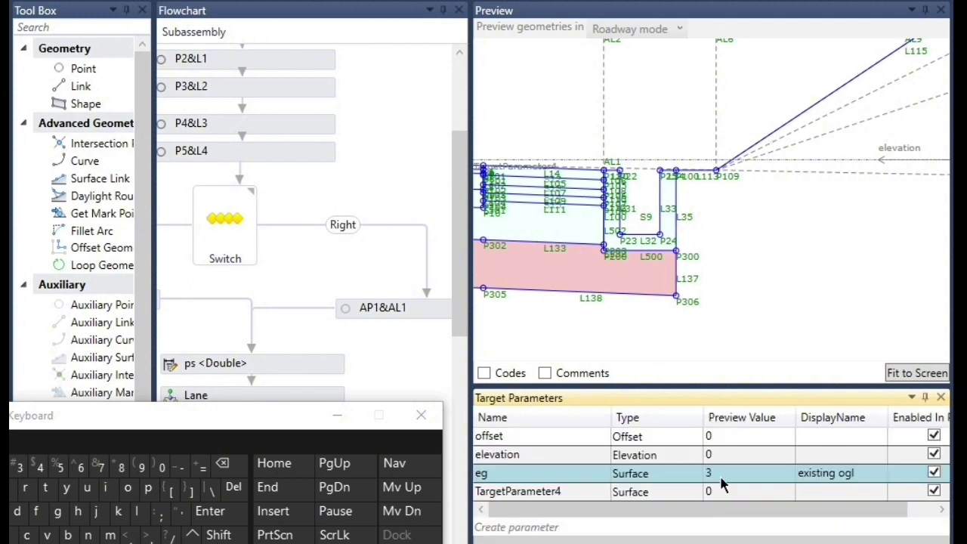
- Set the preview value of the eg surface target to 1, moving the on-screen keyboard to reach its number keys
left_click(722, 460)
left_click(717, 474)
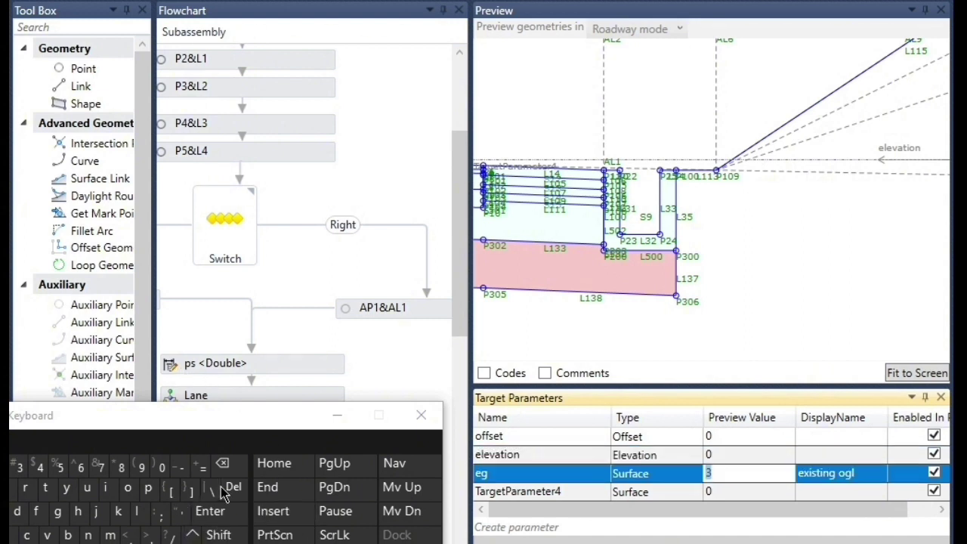
left_click(222, 463)
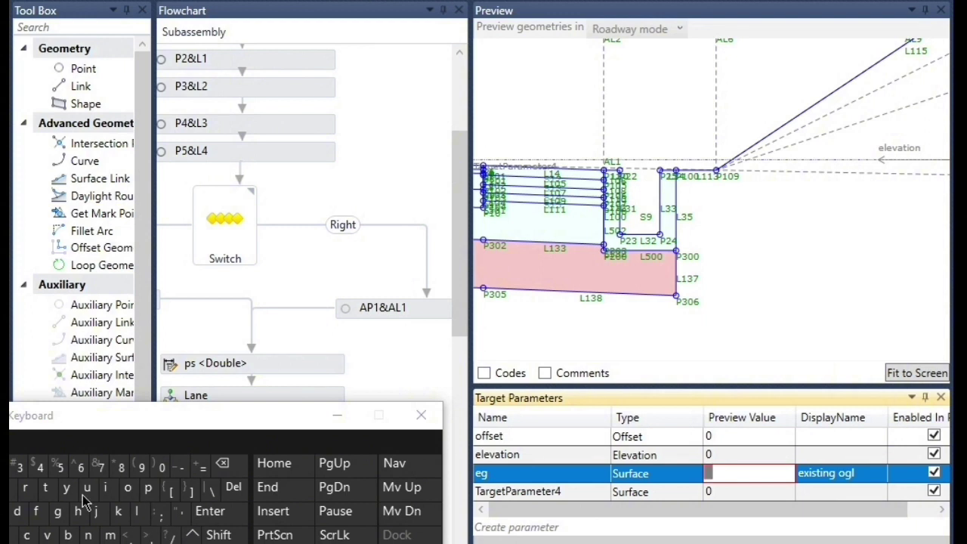
left_click_drag(178, 415, 294, 374)
left_click(95, 429)
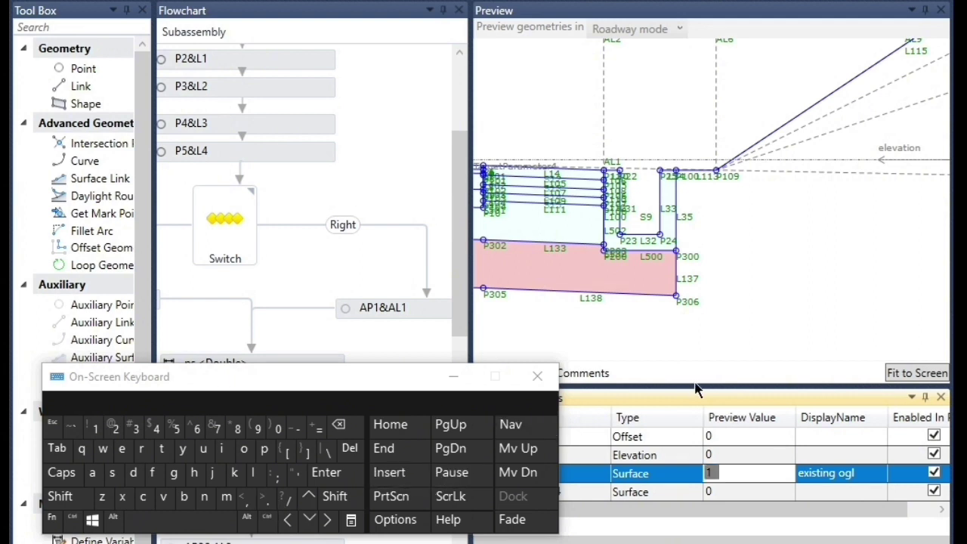
left_click(783, 269)
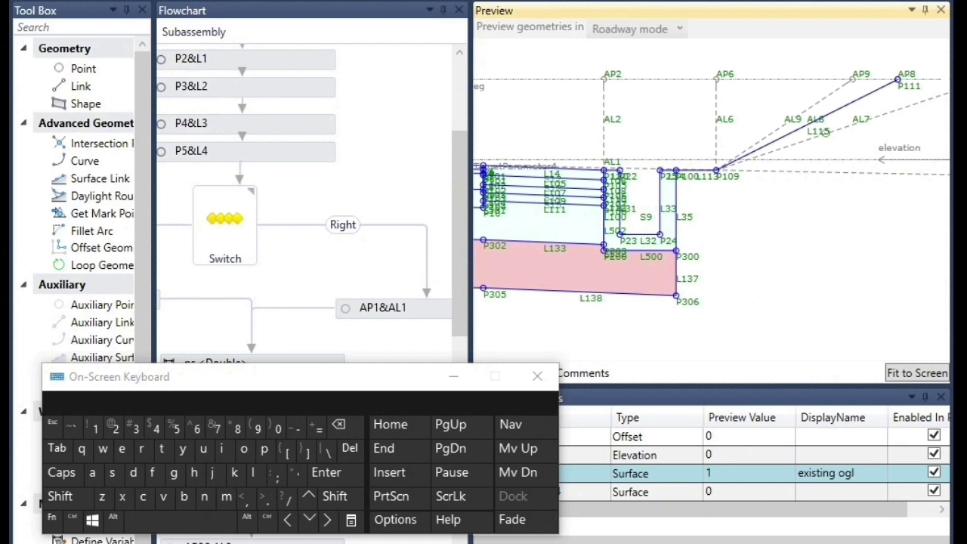
- Examine the previewed cut slope and compare the default ratios of the flat, medium and steep cut slope parameters
scroll(827, 133, "up", 3)
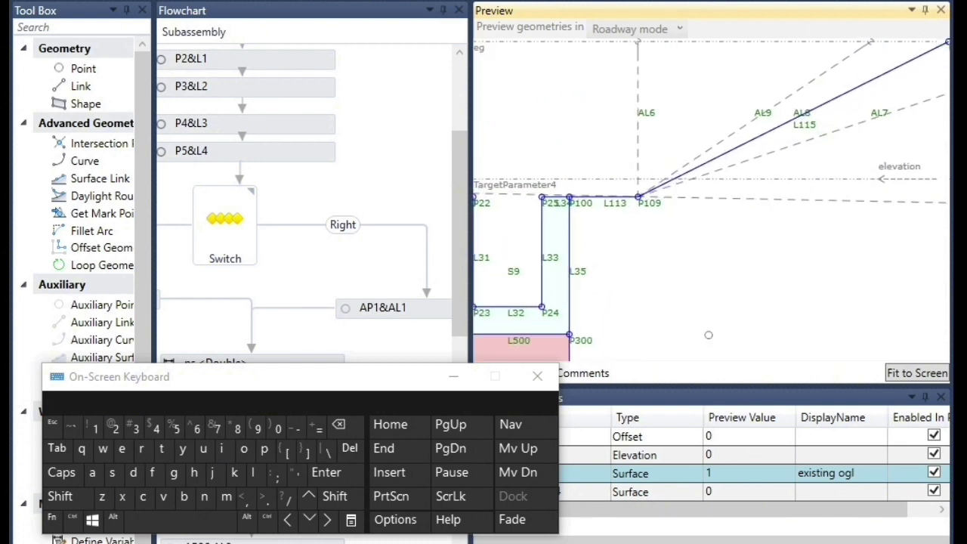
scroll(699, 220, "down", 3)
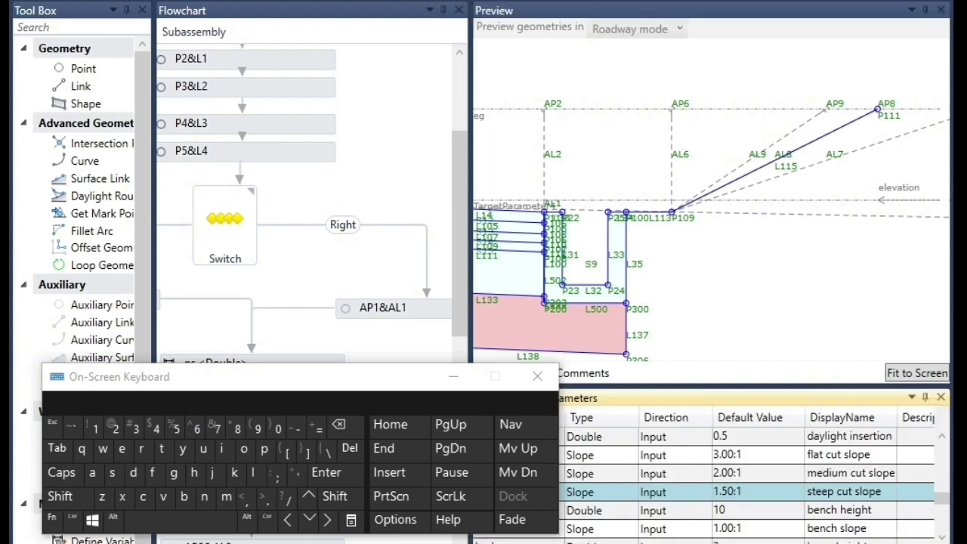
left_click(733, 454)
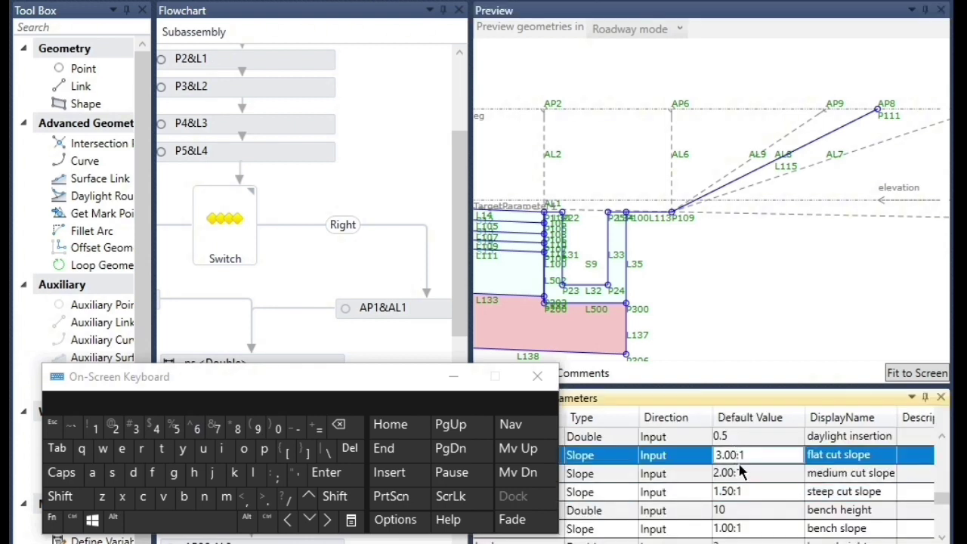
left_click(740, 473)
left_click(739, 456)
left_click(729, 478)
left_click(753, 493)
left_click(748, 476)
left_click(741, 457)
- Inspect the cut slope lines in the preview again and switch to ALL_IN_ONE.pdf in the PDF reader
left_click(733, 251)
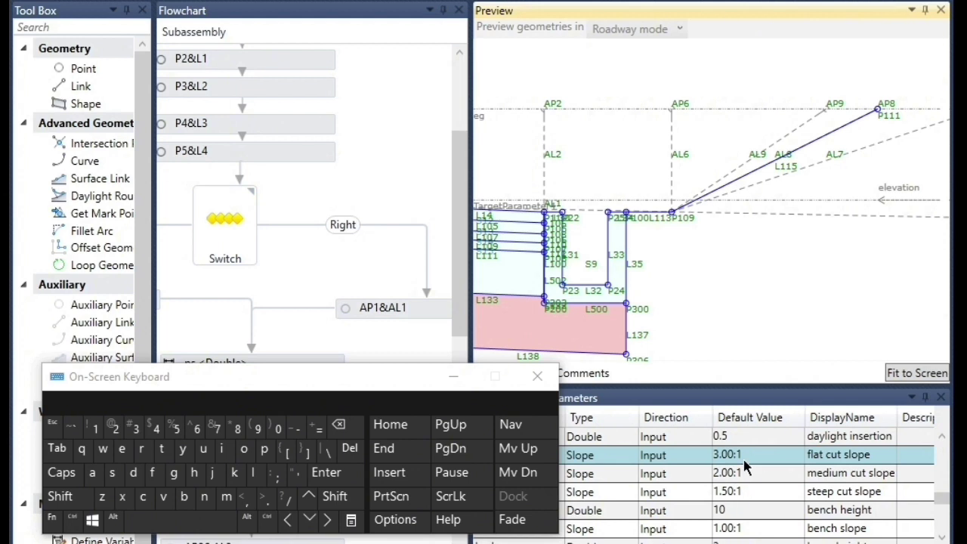
scroll(775, 276, "down", 2)
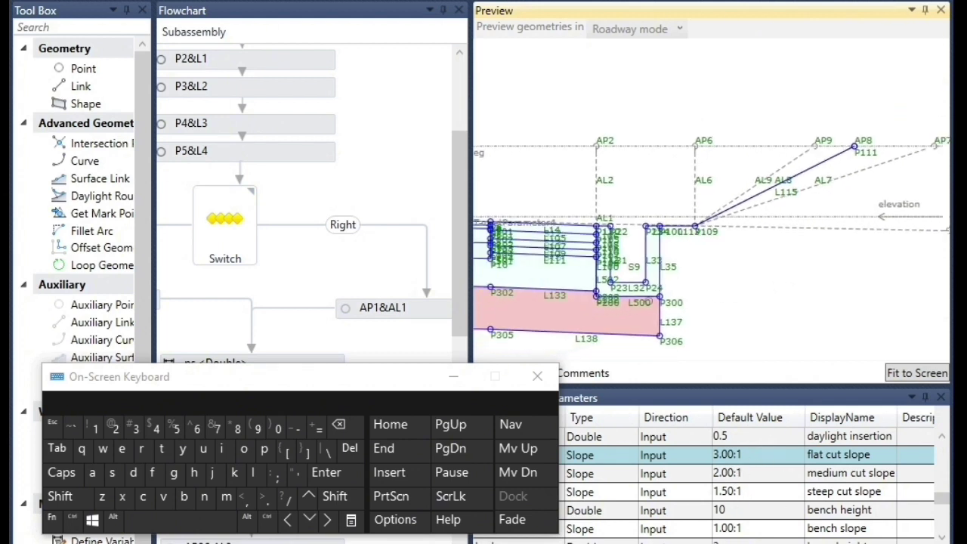
scroll(573, 297, "up", 3)
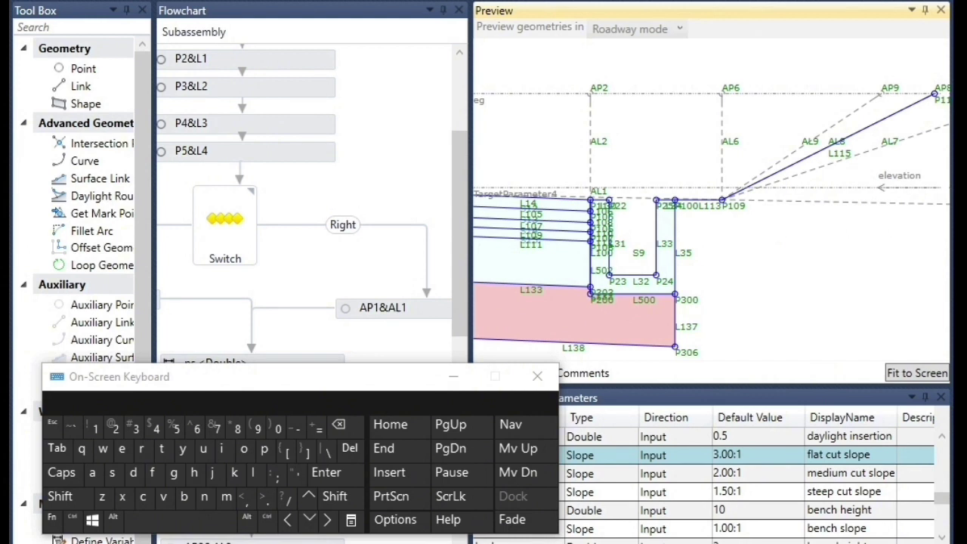
key("alt+Tab")
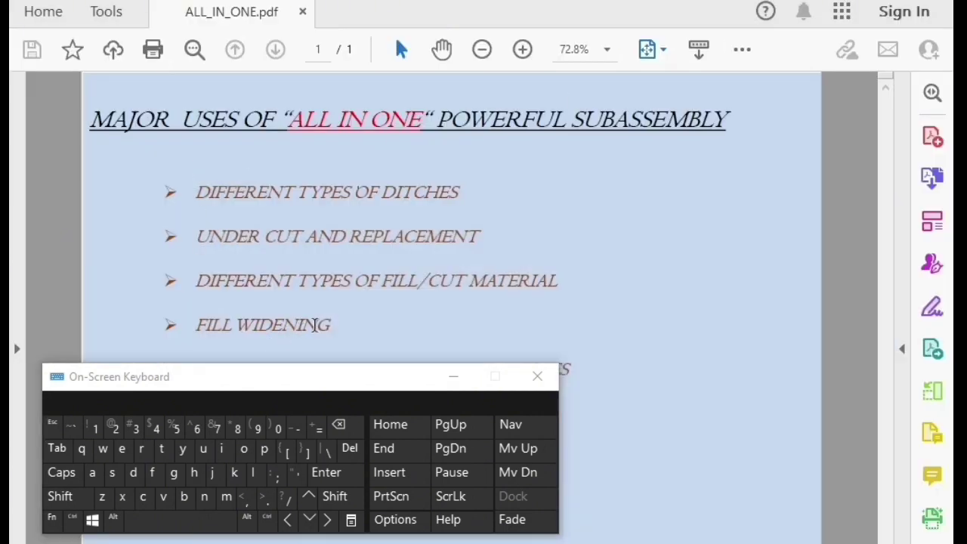
- Highlight the FILL WIDENING entry in ALL_IN_ONE.pdf and switch back to Subassembly Composer
left_click_drag(346, 323, 195, 325)
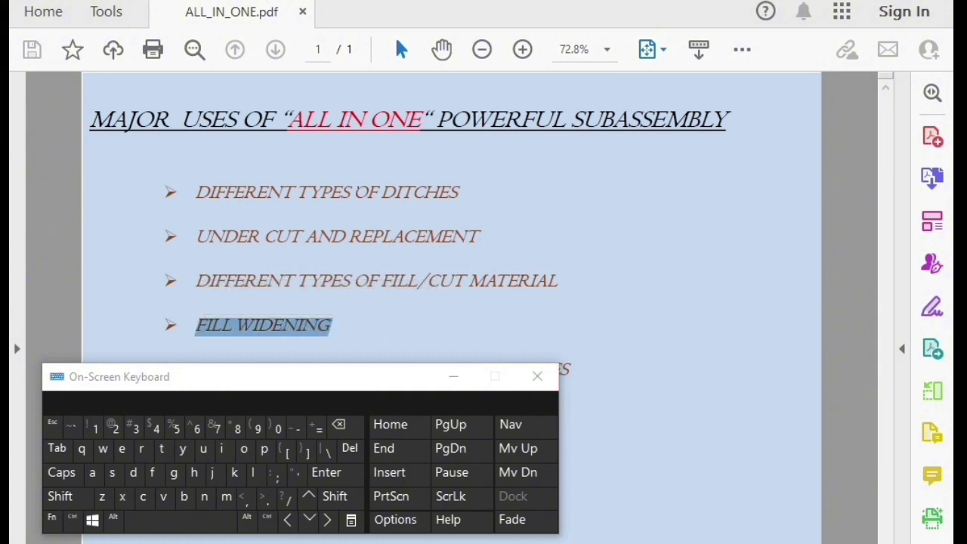
key("alt+Tab")
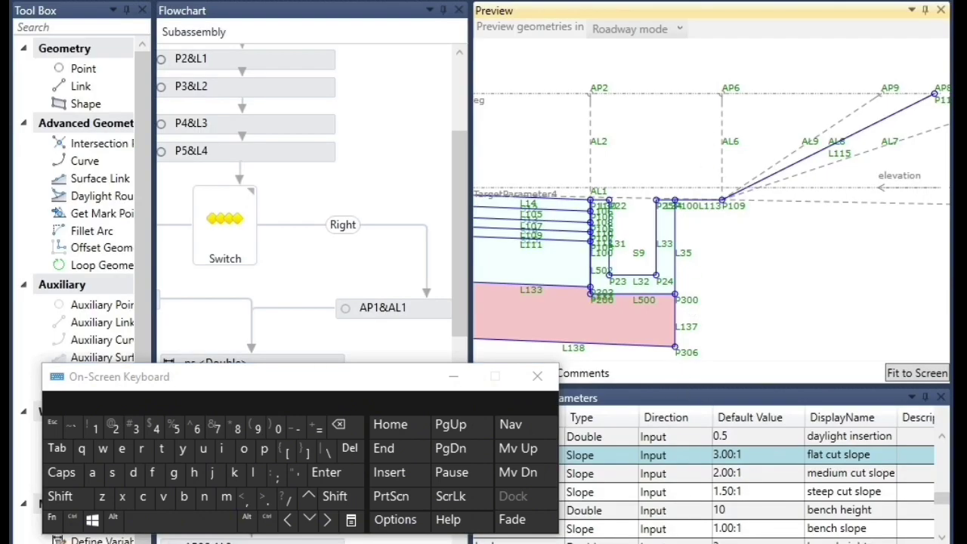
- Set the preview value of the eg surface target to -1 and inspect the previewed fill slope around AL1
left_click(714, 476)
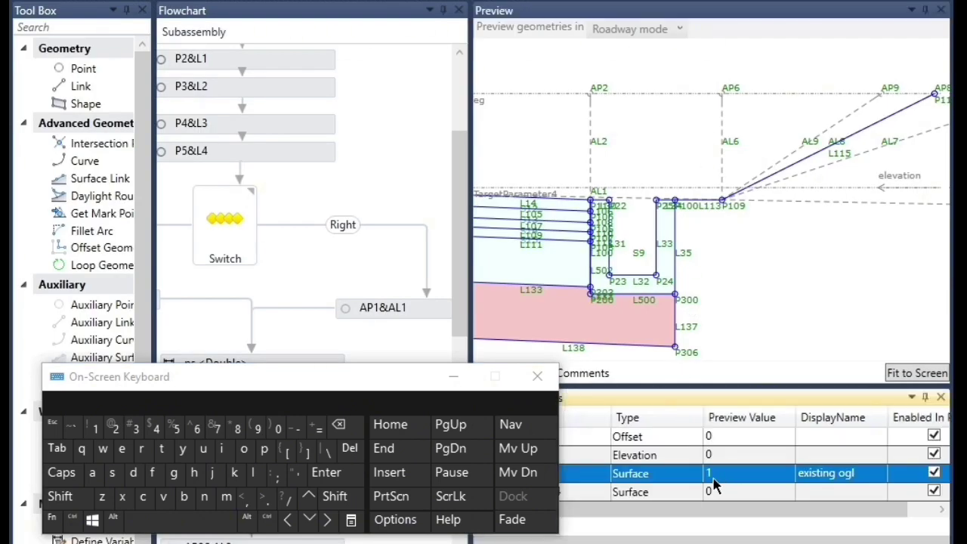
left_click(712, 473)
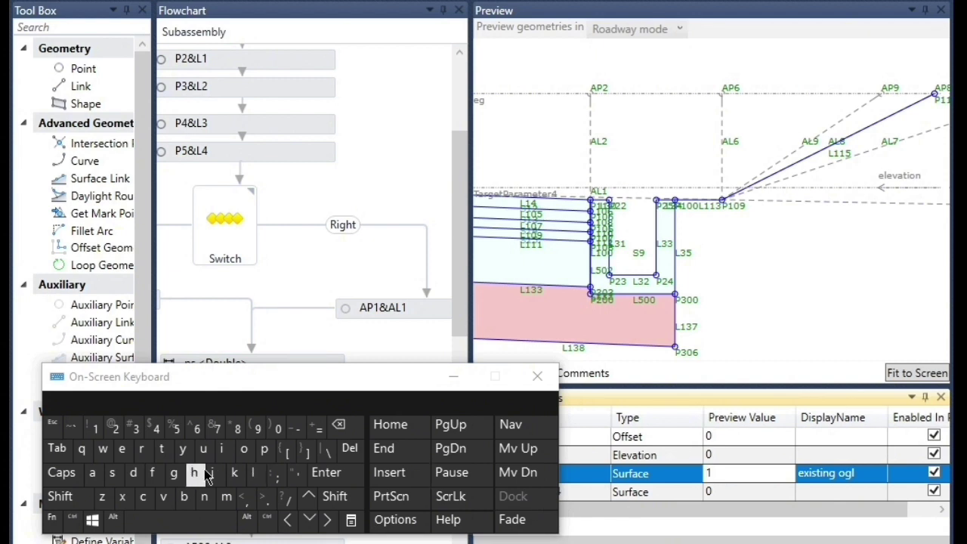
left_click(296, 429)
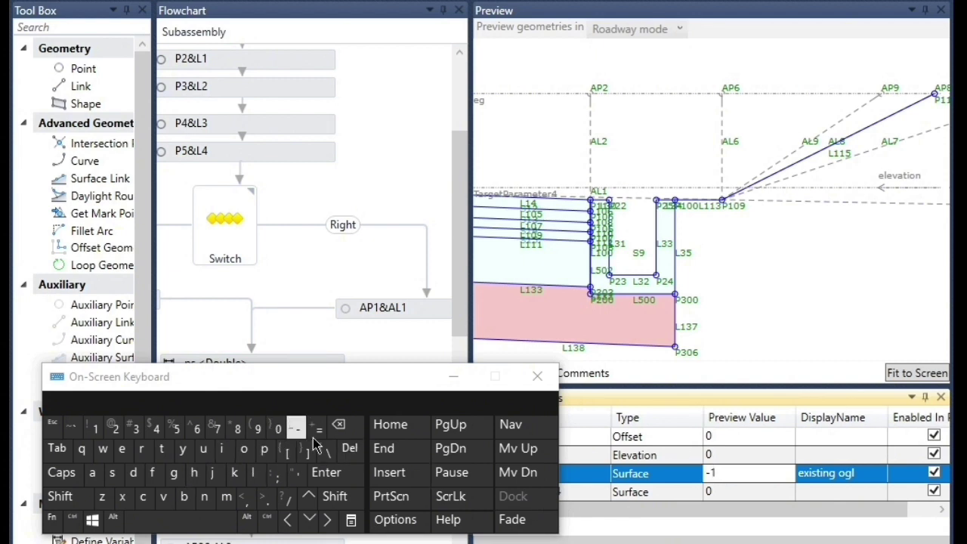
left_click(750, 321)
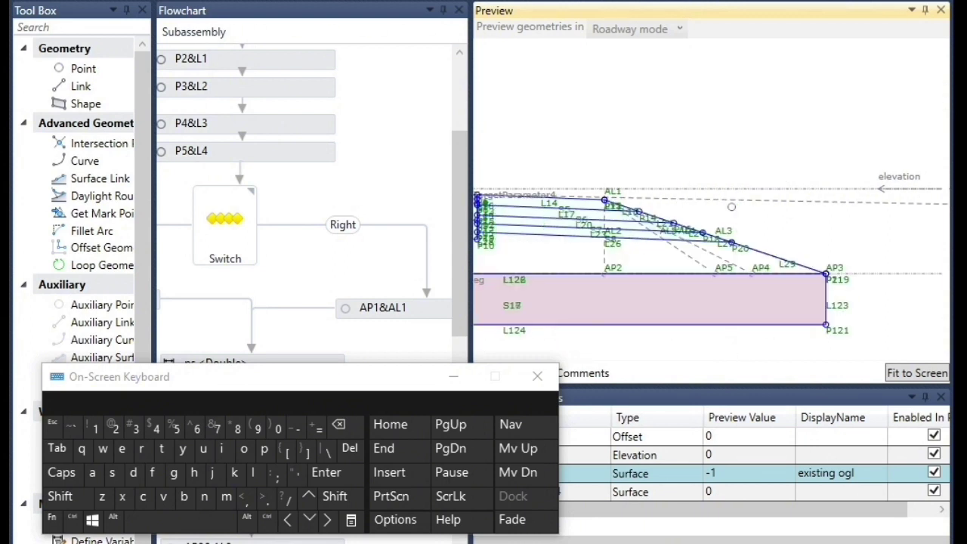
scroll(733, 266, "up", 2)
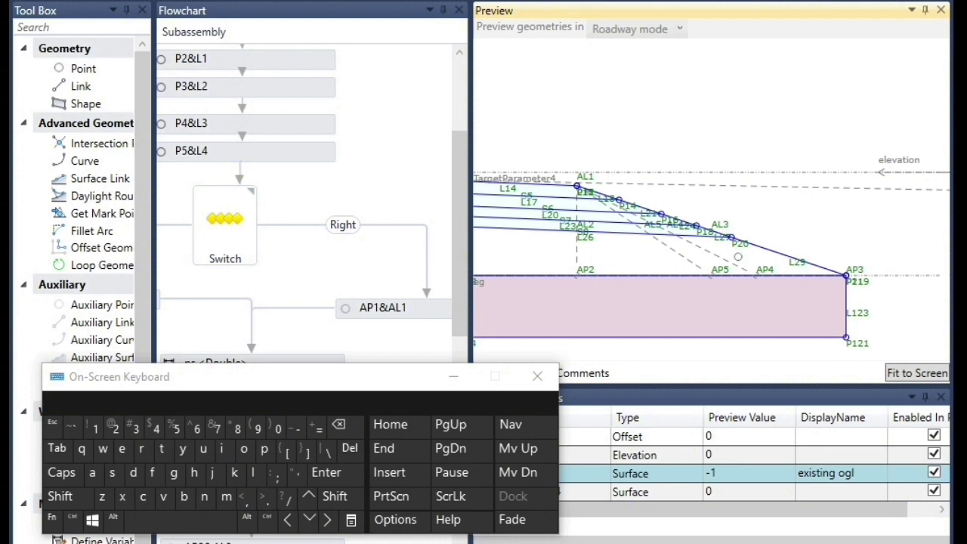
scroll(302, 204, "up", 1)
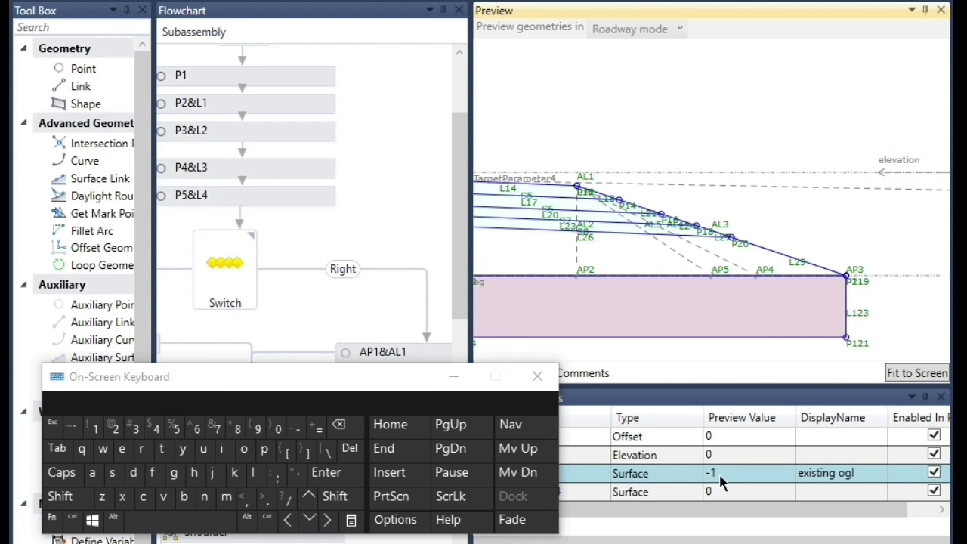
scroll(809, 252, "up", 2)
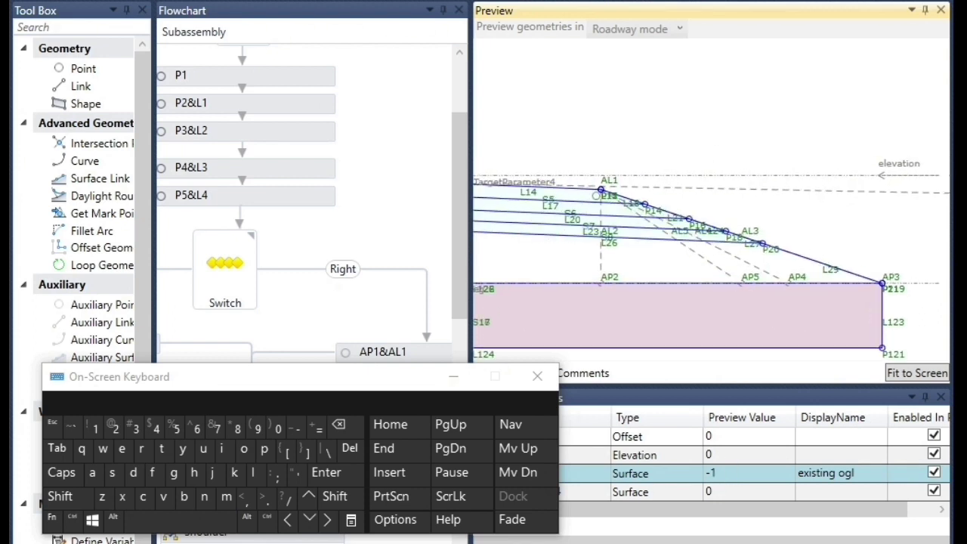
scroll(597, 191, "up", 2)
scroll(605, 189, "up", 2)
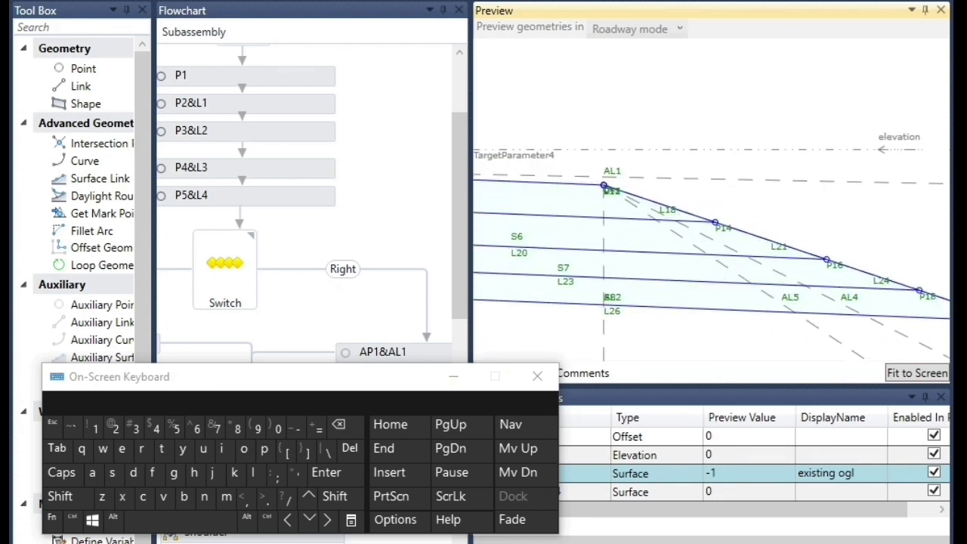
- Set the preview value of the eg surface target to -4 and examine the fill edge at link L15
left_click(725, 474)
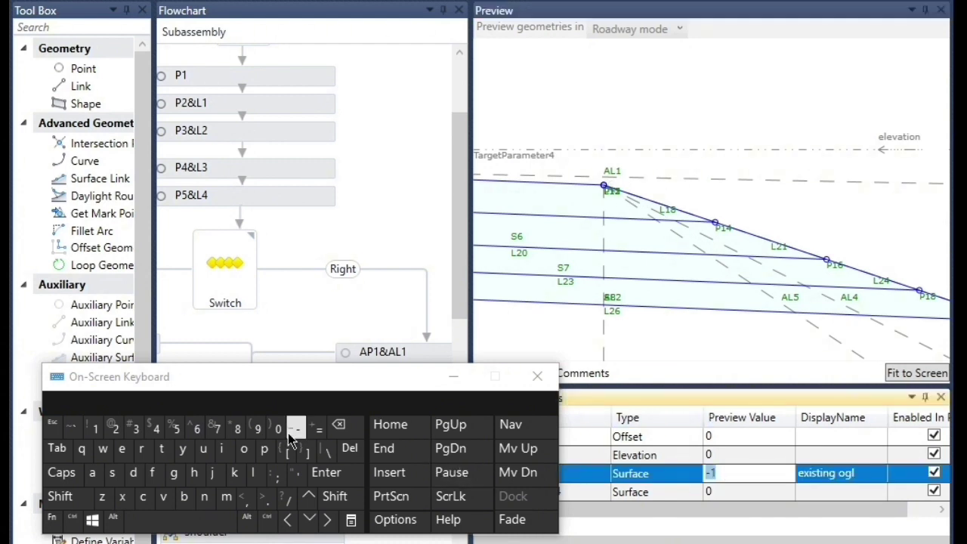
left_click(339, 425)
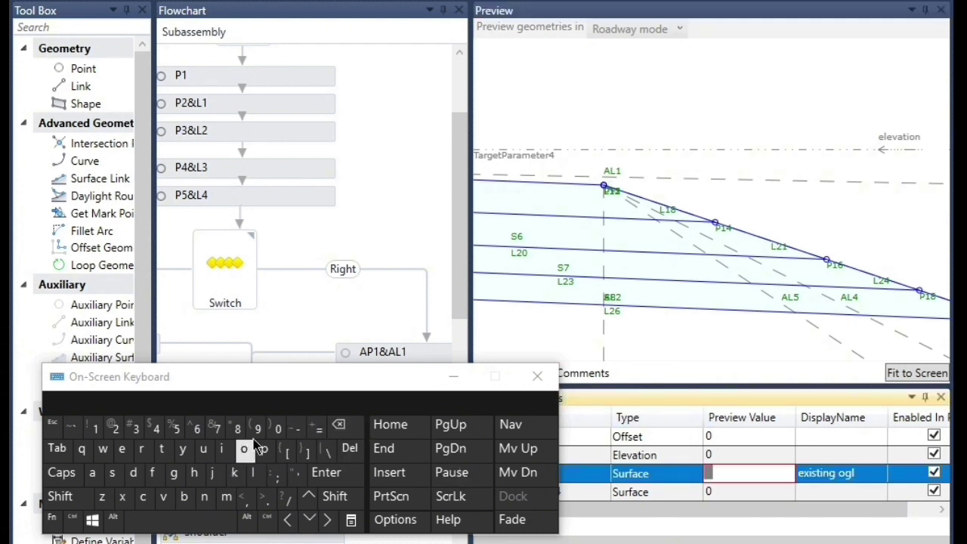
left_click(294, 428)
left_click(156, 428)
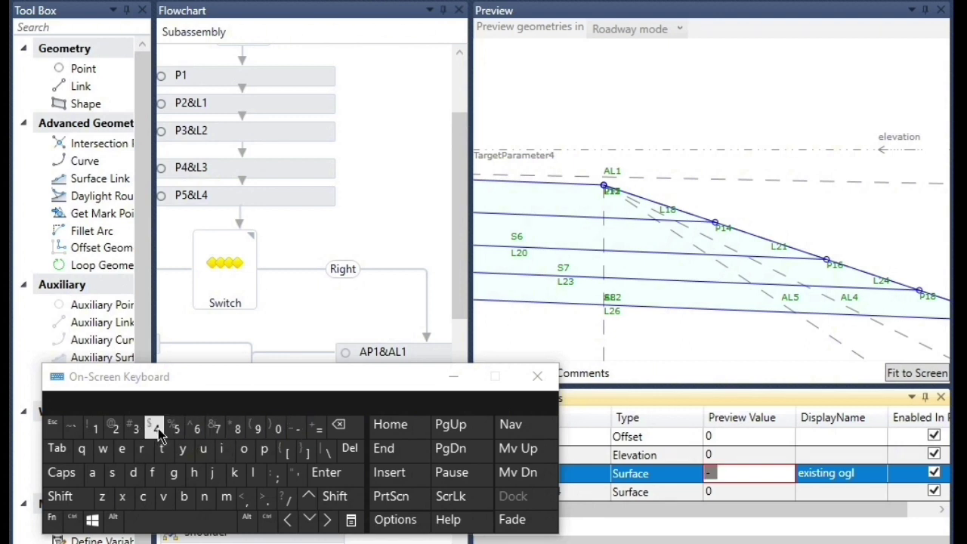
left_click(626, 226)
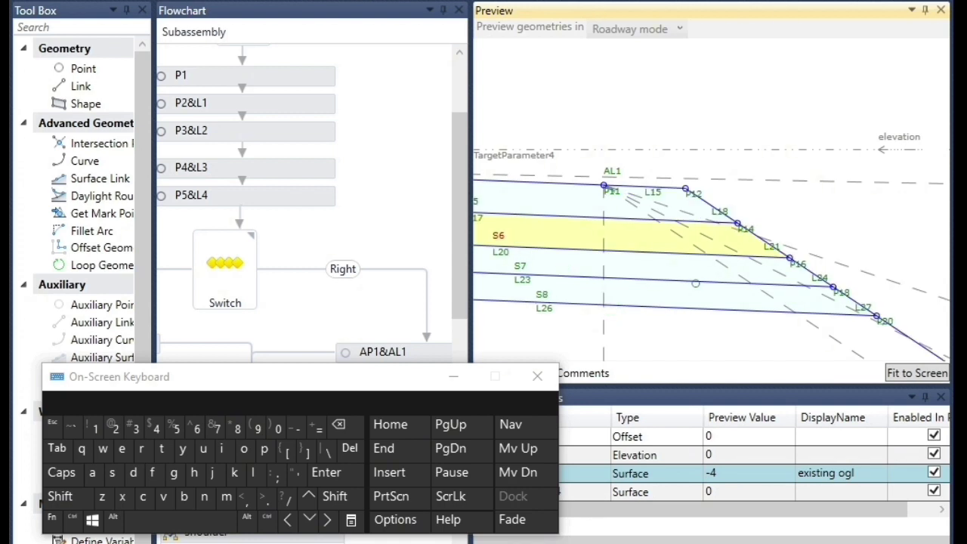
scroll(666, 211, "up", 2)
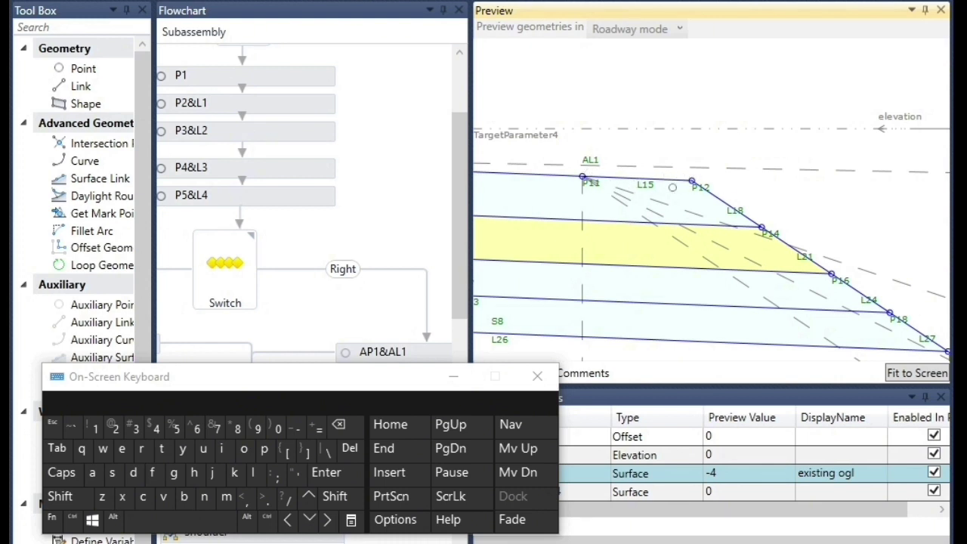
- Set the preview value of the eg surface target to -7 and update the preview
left_click(724, 473)
left_click(724, 473)
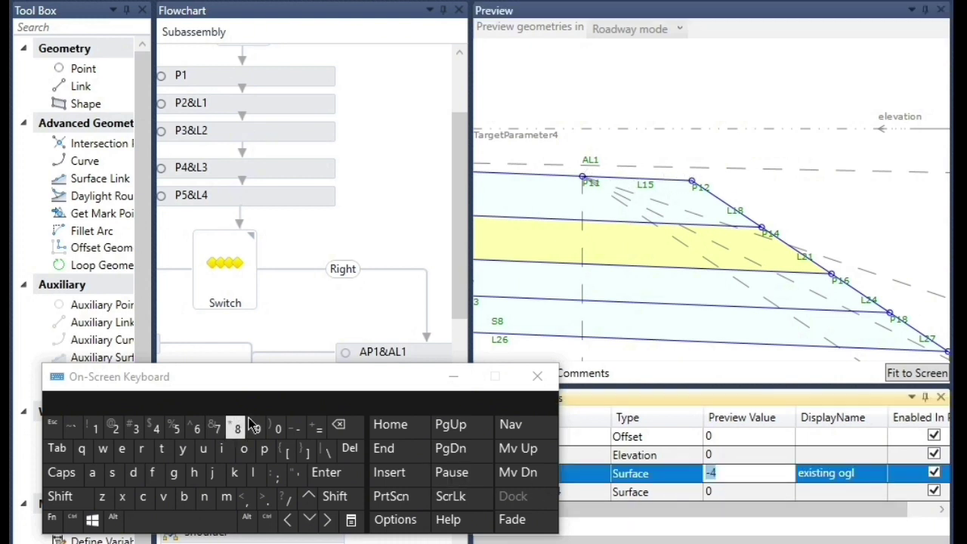
left_click(339, 426)
left_click(296, 433)
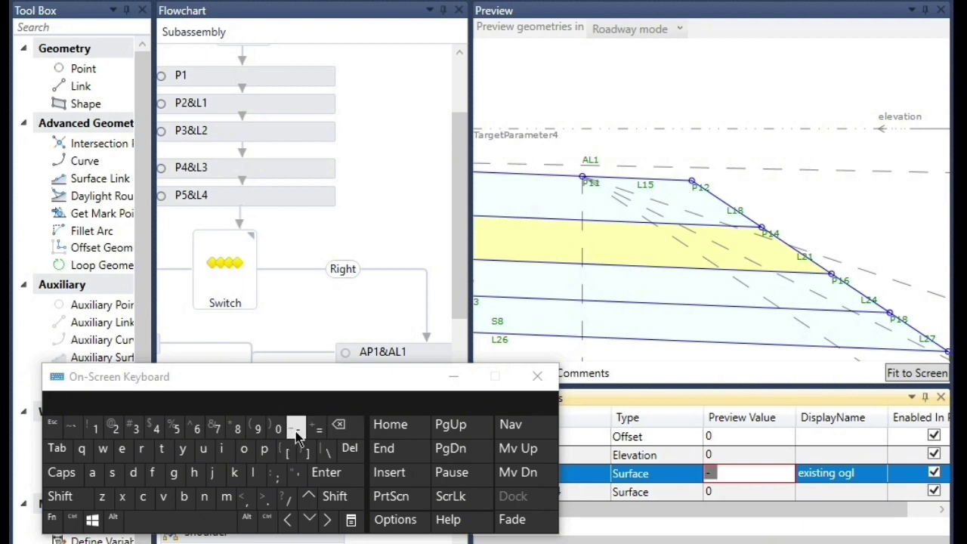
left_click(217, 430)
left_click(748, 164)
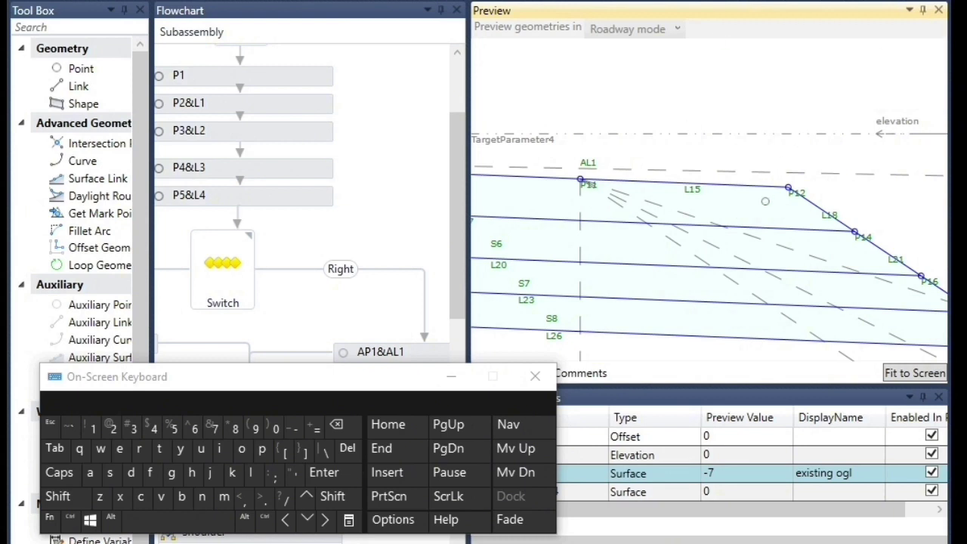
- Set the preview value of the eg surface target to -10 and examine the fill widening in the preview
left_click(737, 481)
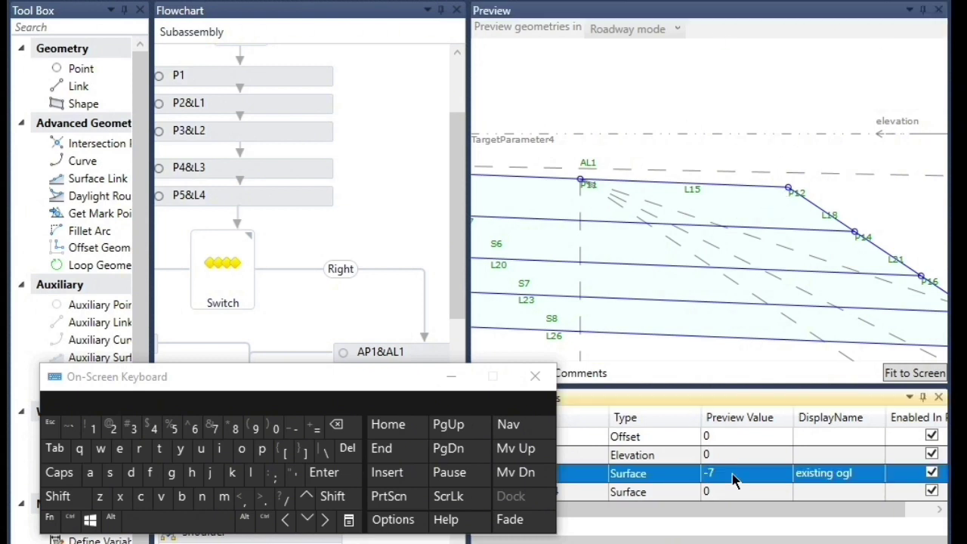
left_click(724, 481)
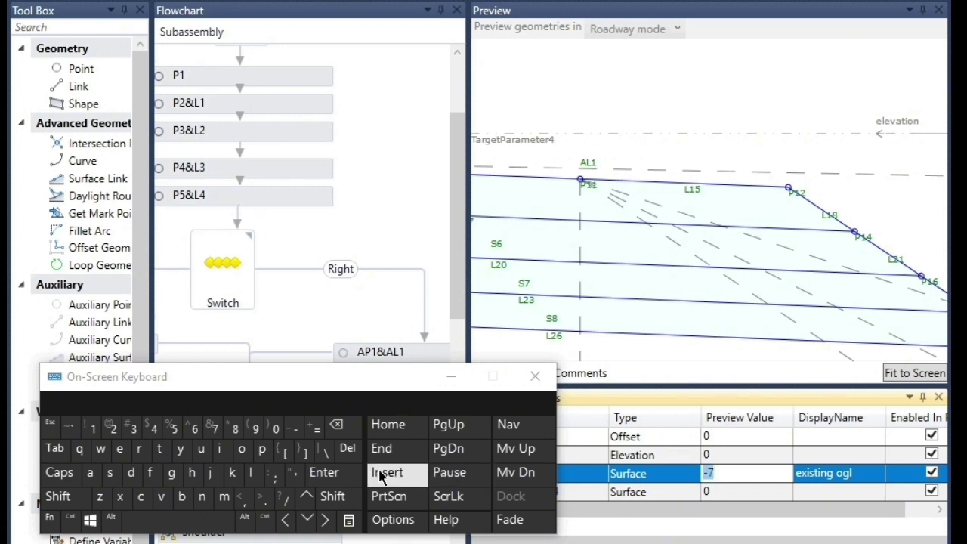
left_click(338, 427)
left_click(293, 429)
left_click(93, 429)
left_click(274, 437)
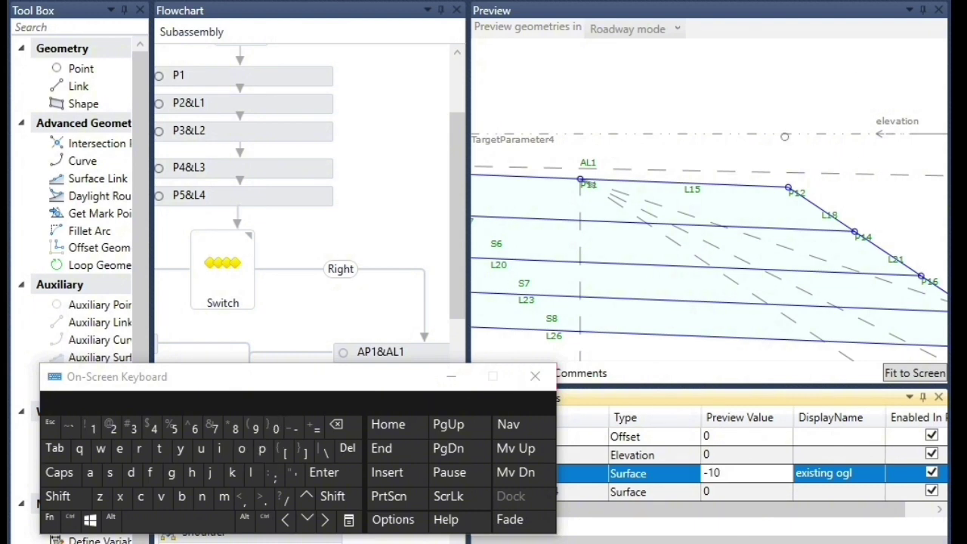
left_click(696, 117)
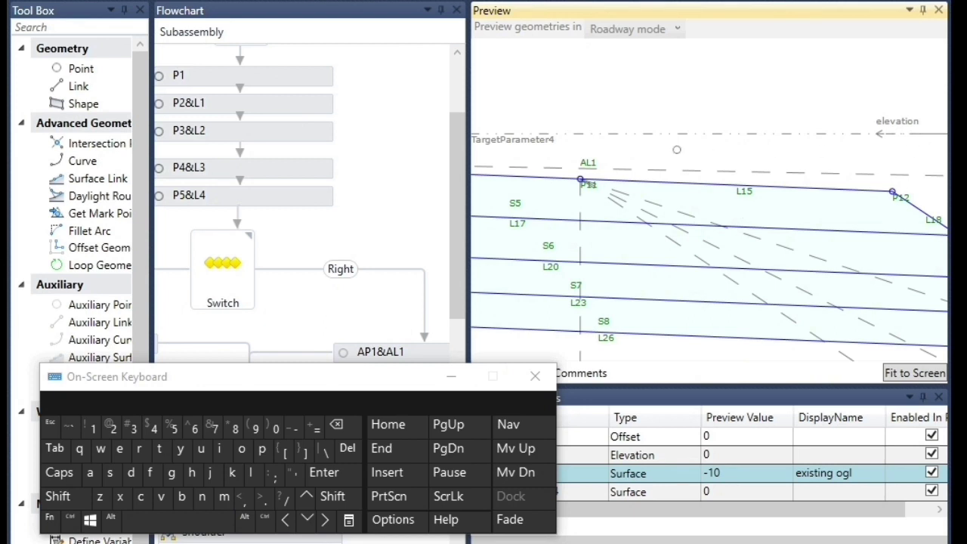
scroll(671, 239, "down", 5)
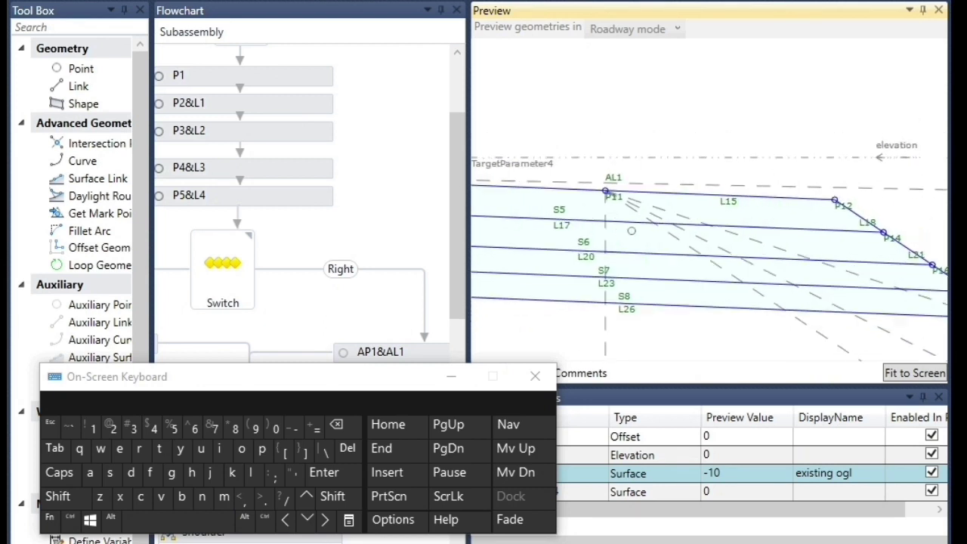
scroll(671, 239, "down", 4)
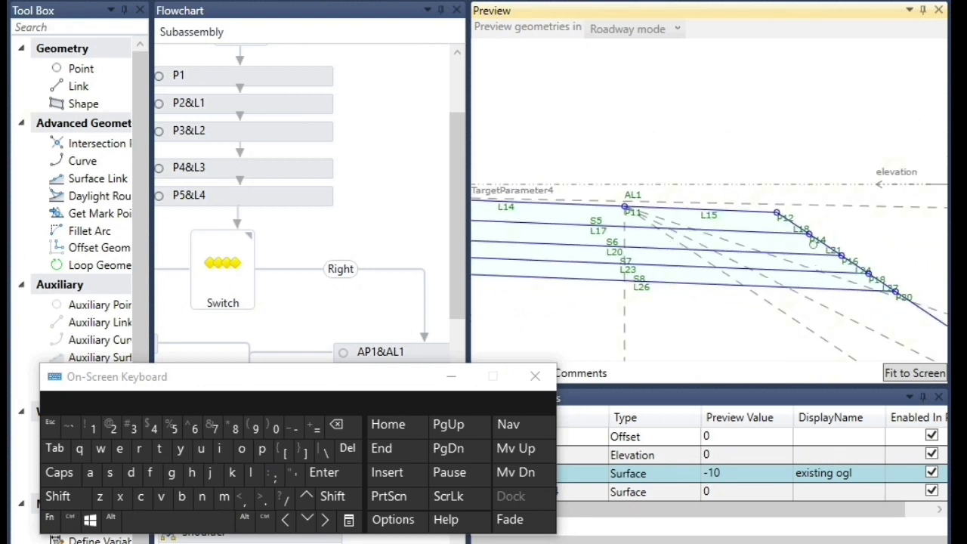
scroll(744, 235, "down", 4)
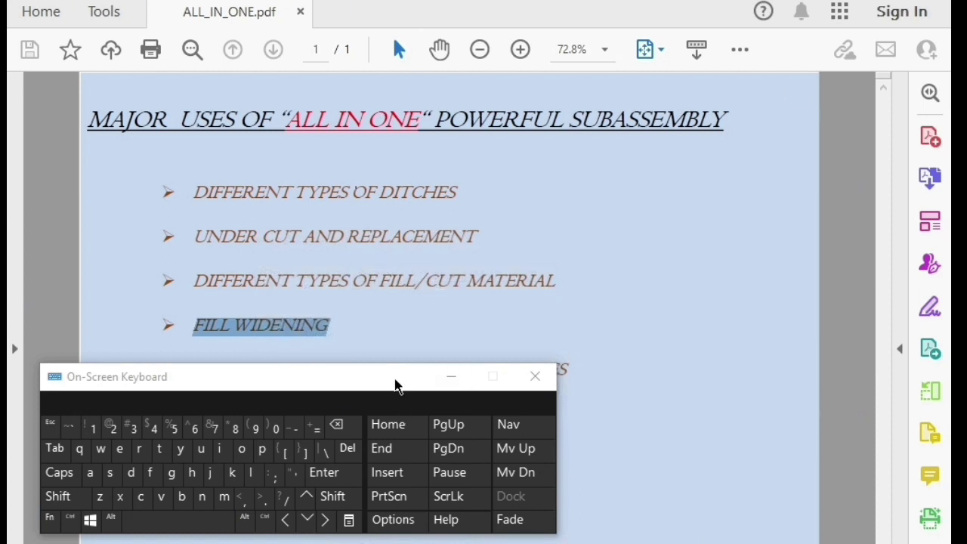
- Move the on-screen keyboard clear of the list, highlight BENCHES WITH DIFFERENT BENCH SLOPES in the PDF, and return to Subassembly Composer
left_click_drag(395, 384, 350, 542)
left_click(293, 395)
left_click_drag(574, 370, 234, 383)
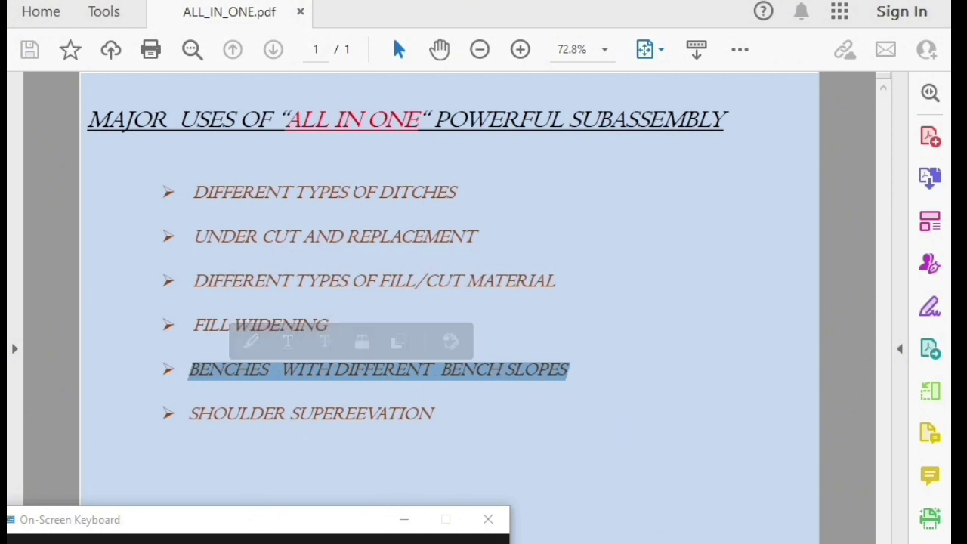
key("alt+Tab")
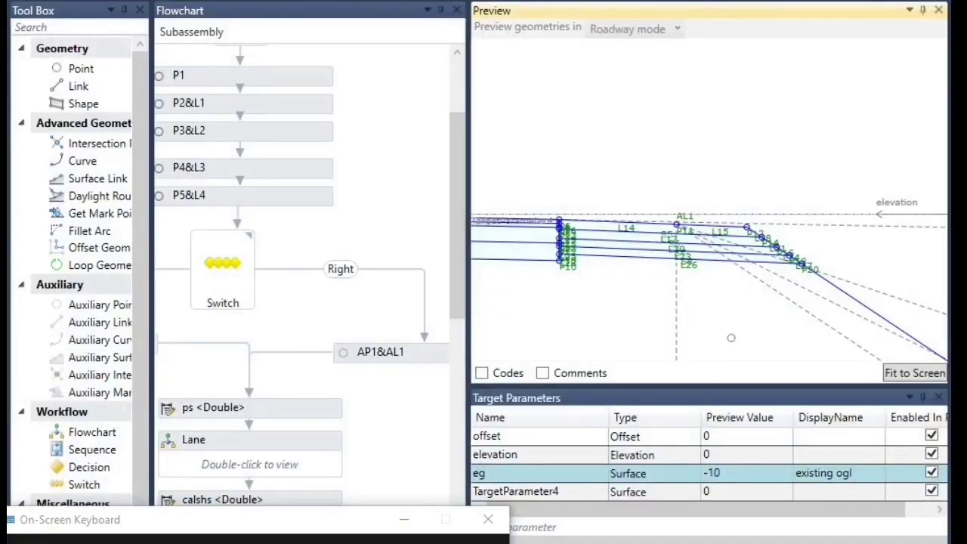
- Set the preview value of the eg surface target to 9 and inspect the full cut slope in the preview
left_click(721, 476)
left_click(712, 474)
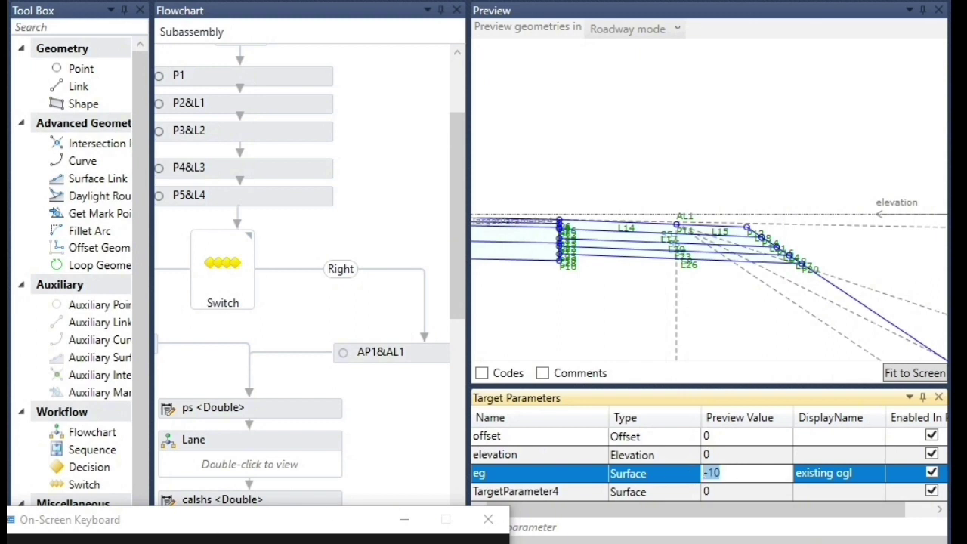
type("9")
left_click(623, 325)
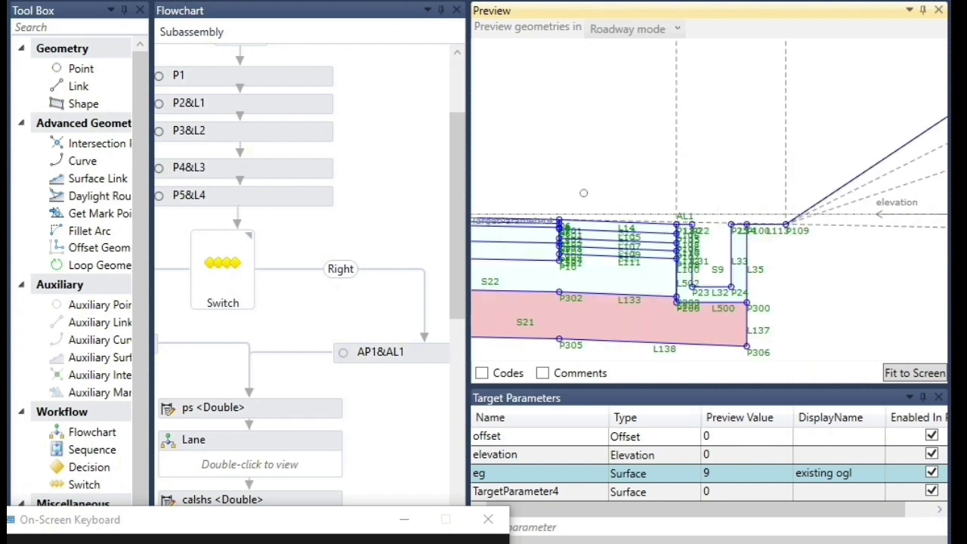
scroll(605, 267, "down", 11)
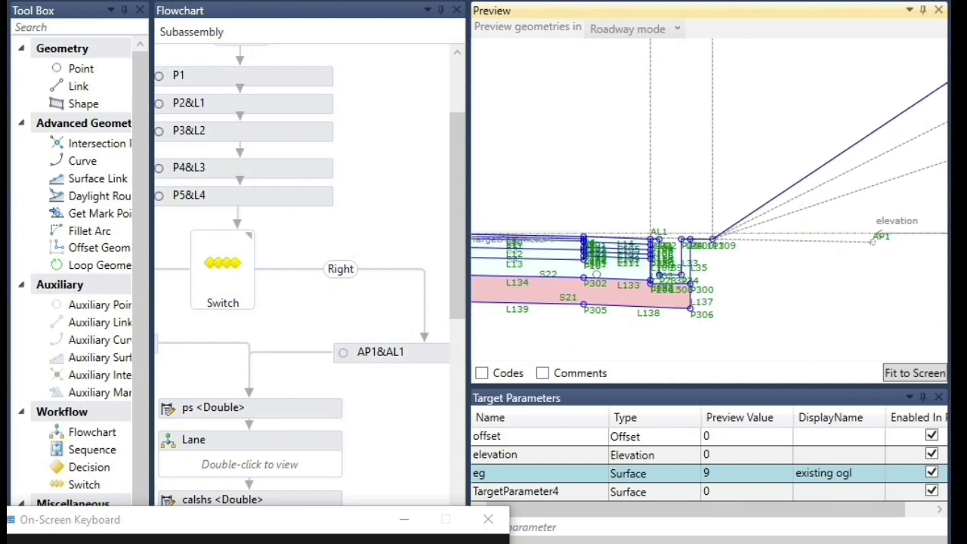
scroll(562, 290, "down", 6)
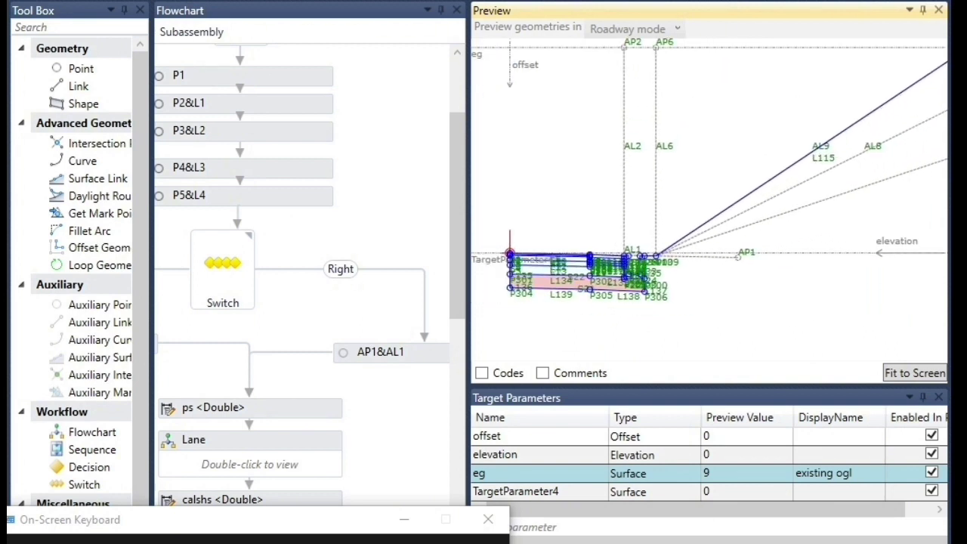
scroll(682, 353, "up", 2)
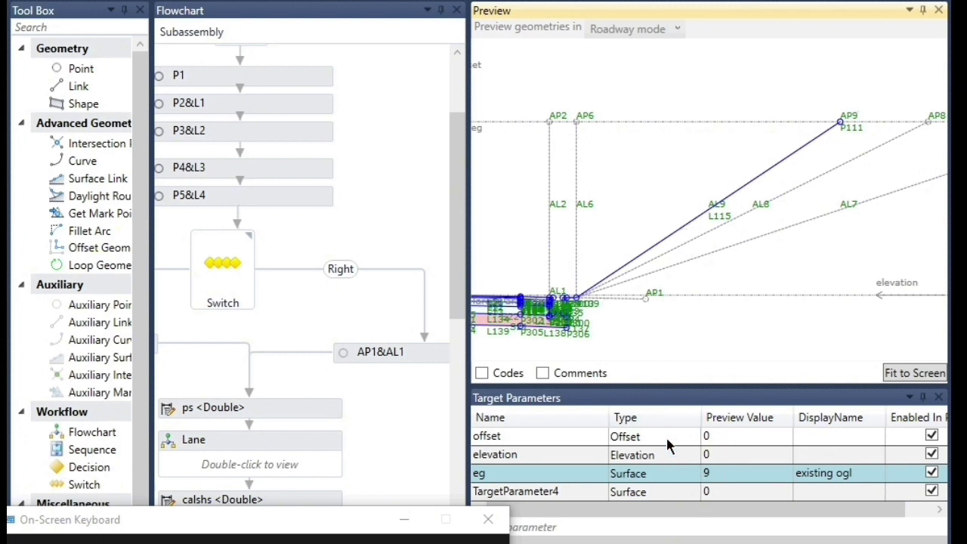
- Set the preview value of the eg surface target to 11 to preview the benched cut slope
left_click(720, 473)
left_click(720, 473)
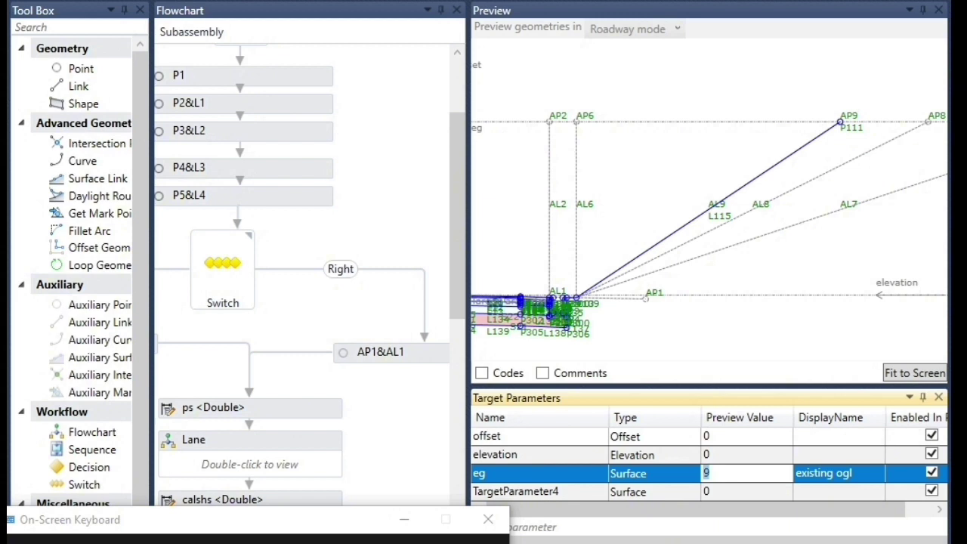
type("11")
left_click(625, 179)
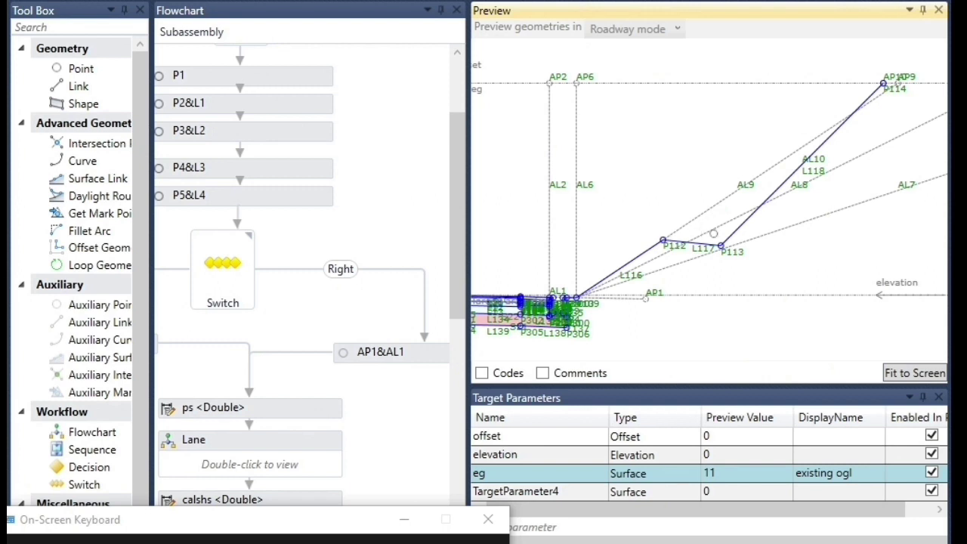
- Set the preview value of the eg surface target to 30 and examine the benches along the cut slope
left_click(719, 476)
left_click(719, 476)
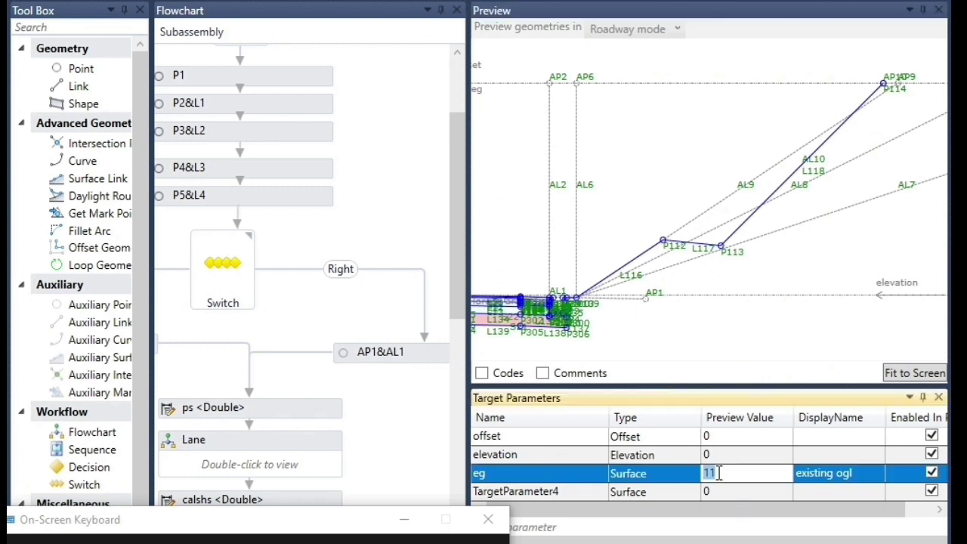
type("30")
left_click(709, 310)
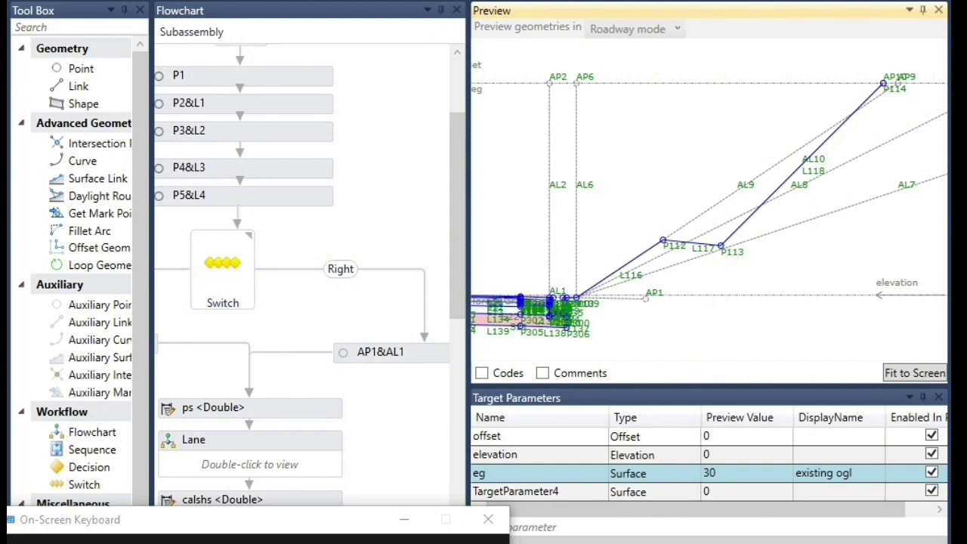
scroll(711, 254, "down", 4)
scroll(604, 291, "down", 9)
scroll(837, 185, "up", 4)
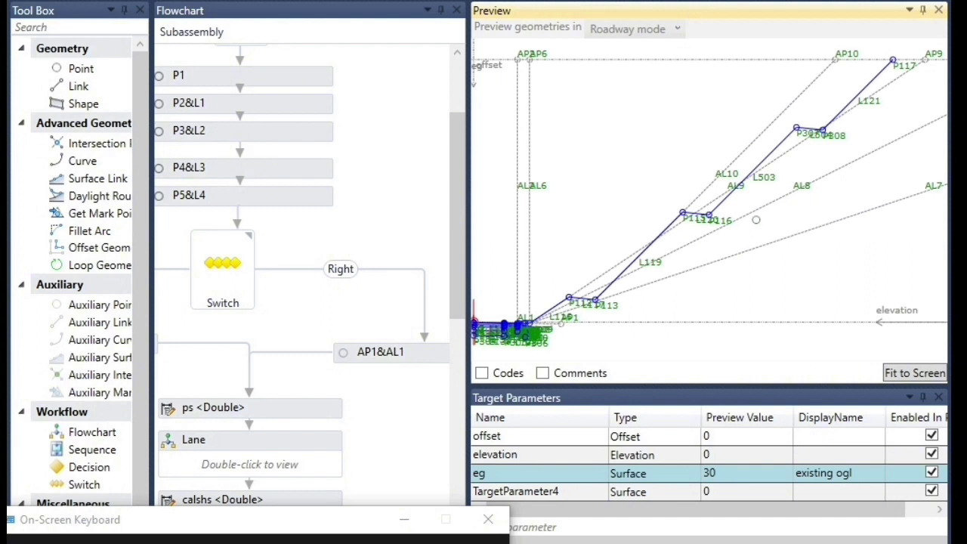
scroll(756, 219, "up", 1)
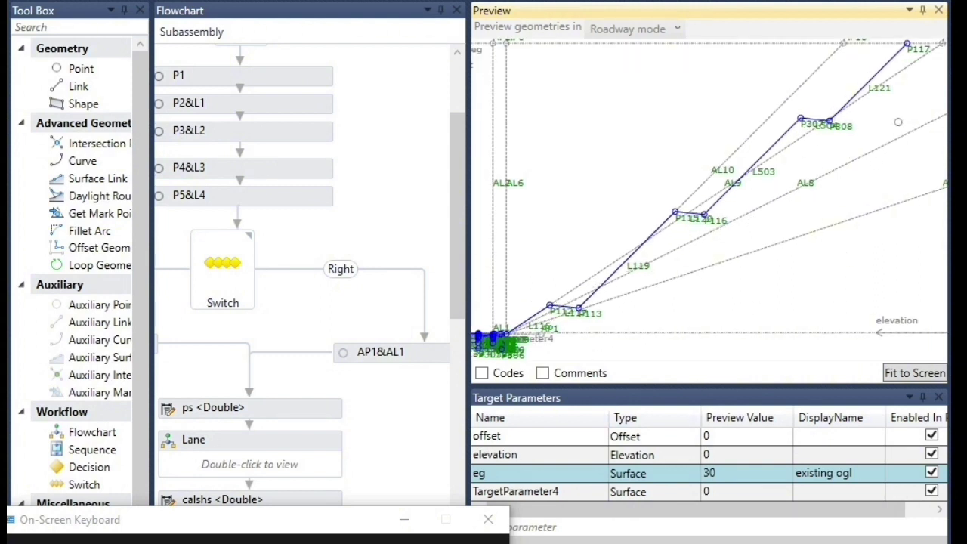
- Set the preview value of the eg surface target to 110 to preview a high benched cut slope
left_click(724, 473)
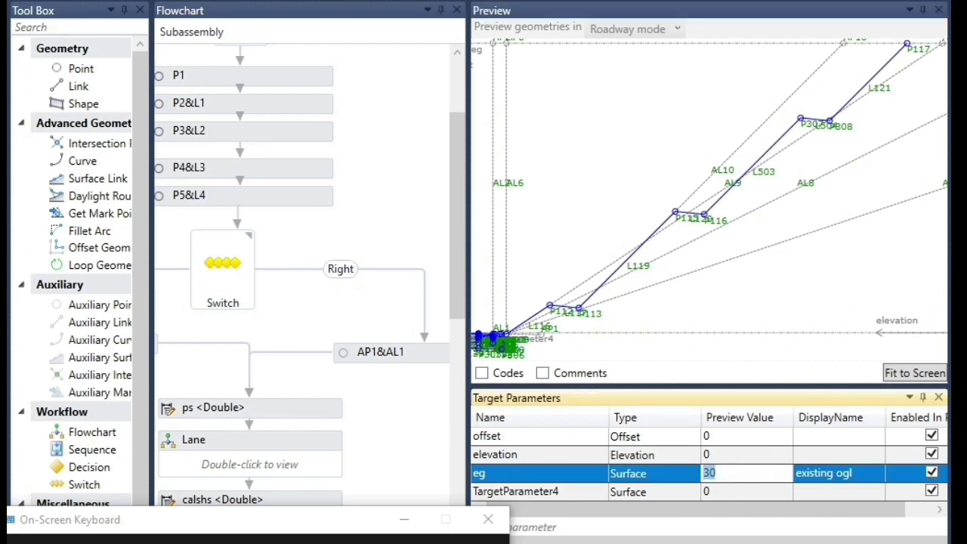
type("110")
left_click(761, 275)
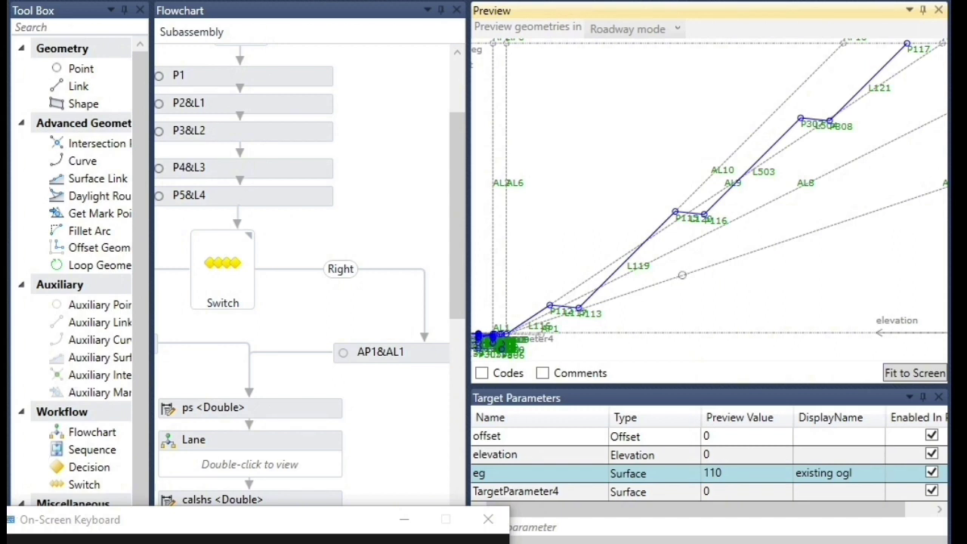
scroll(608, 293, "down", 3)
scroll(608, 293, "down", 5)
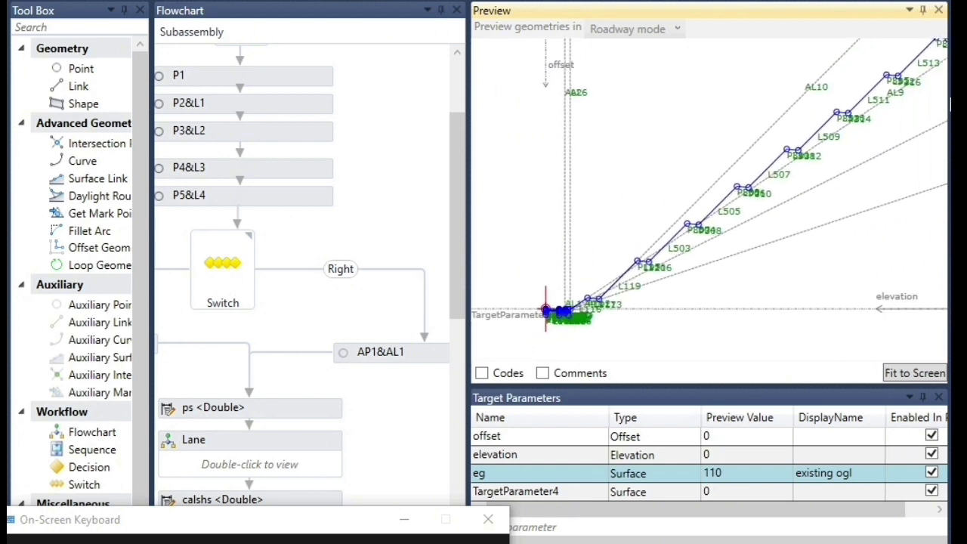
- Examine the repeated benches from the road edge up to the existing ground, ending at the first bench and pavement
scroll(885, 113, "up", 3)
scroll(650, 278, "down", 3)
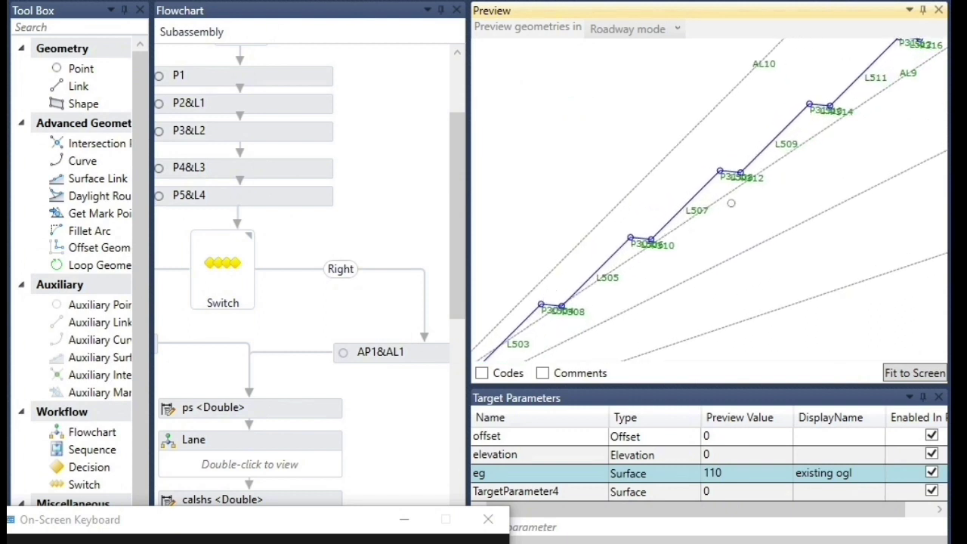
scroll(650, 279, "down", 4)
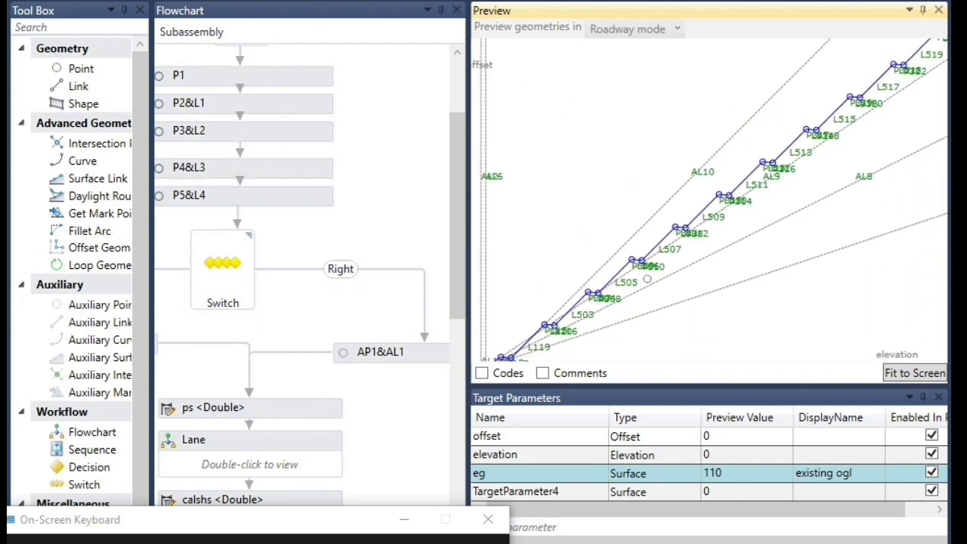
scroll(886, 107, "up", 4)
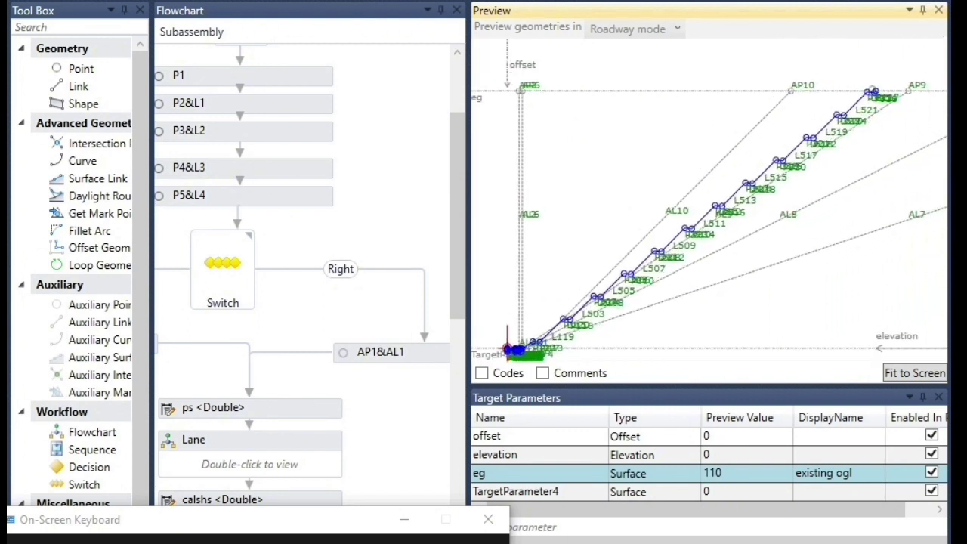
scroll(876, 174, "down", 4)
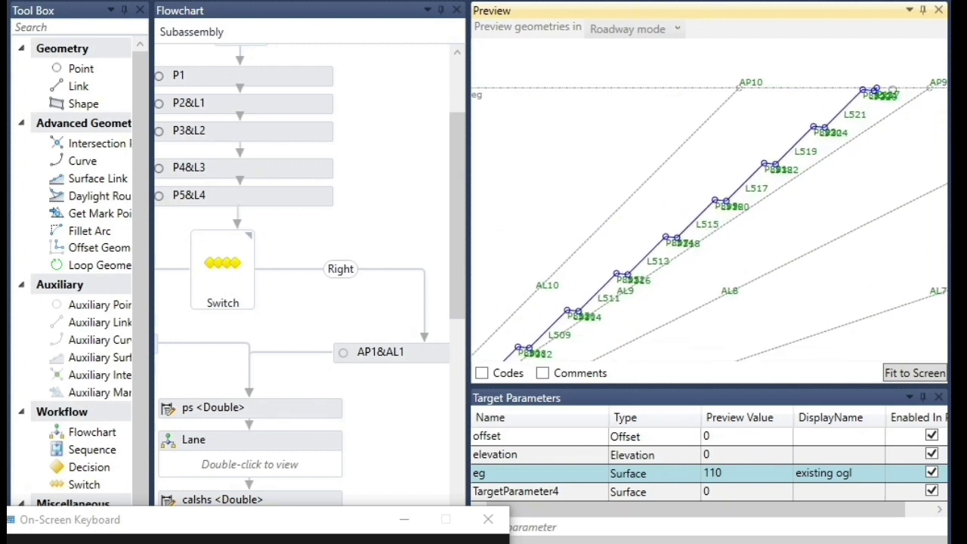
scroll(651, 353, "up", 4)
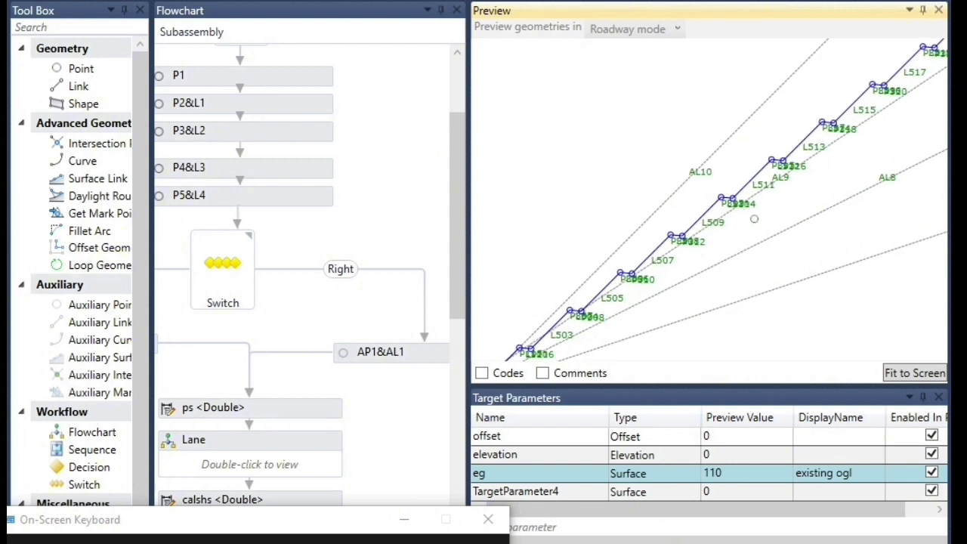
scroll(709, 251, "up", 3)
scroll(776, 176, "down", 3)
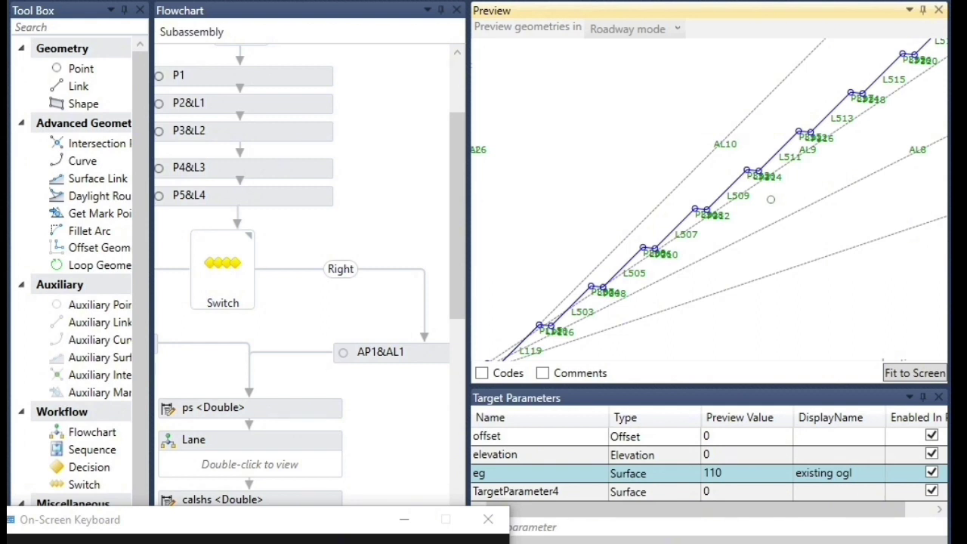
scroll(727, 211, "down", 2)
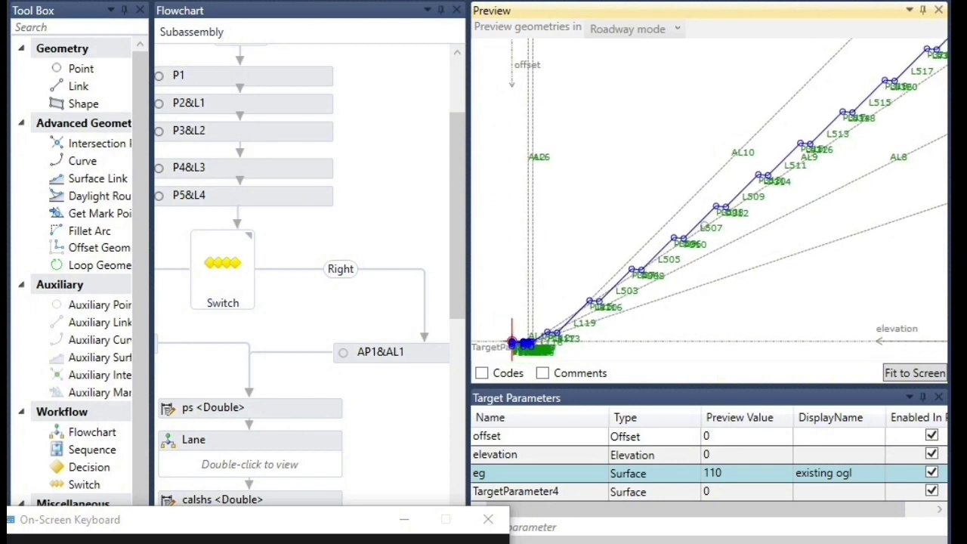
scroll(841, 209, "down", 2)
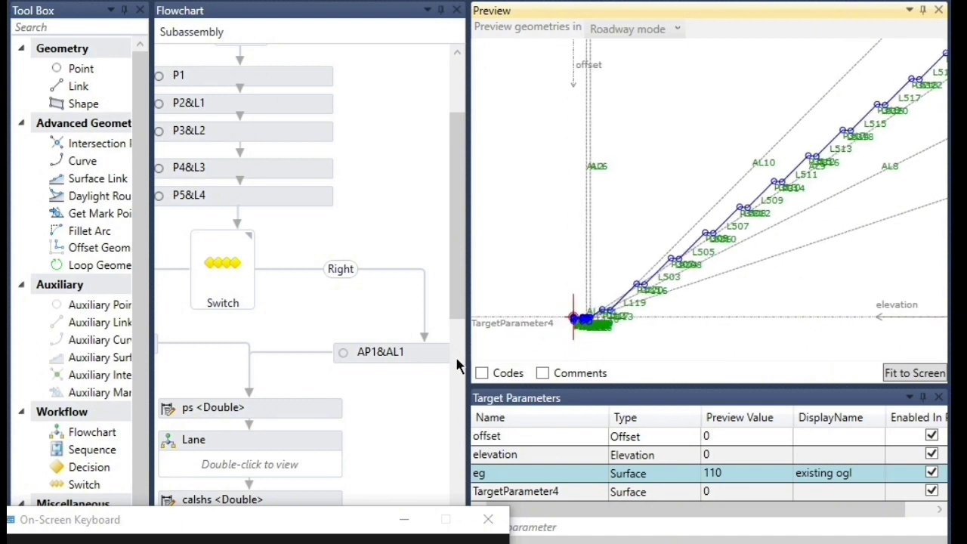
scroll(575, 316, "up", 1)
scroll(590, 325, "up", 4)
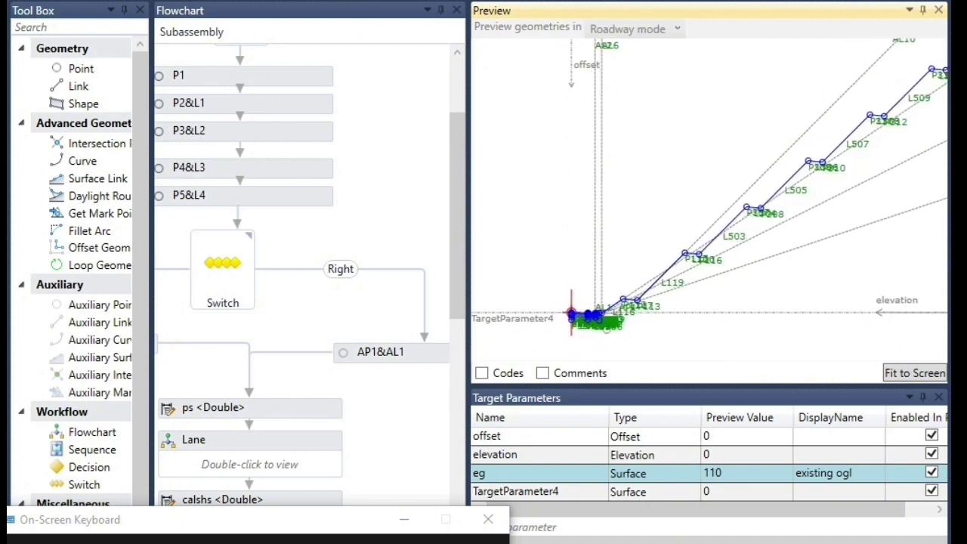
scroll(636, 353, "up", 4)
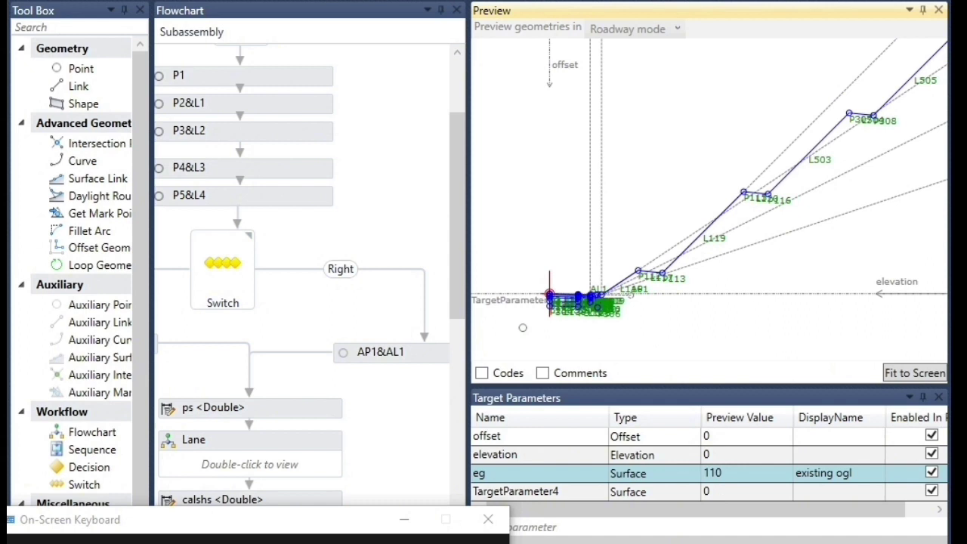
scroll(570, 307, "up", 3)
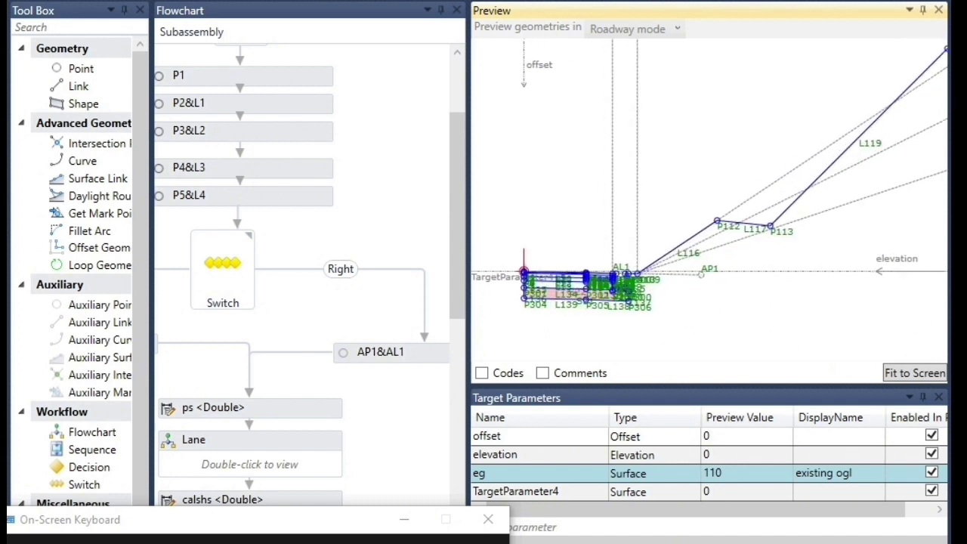
scroll(603, 344, "up", 1)
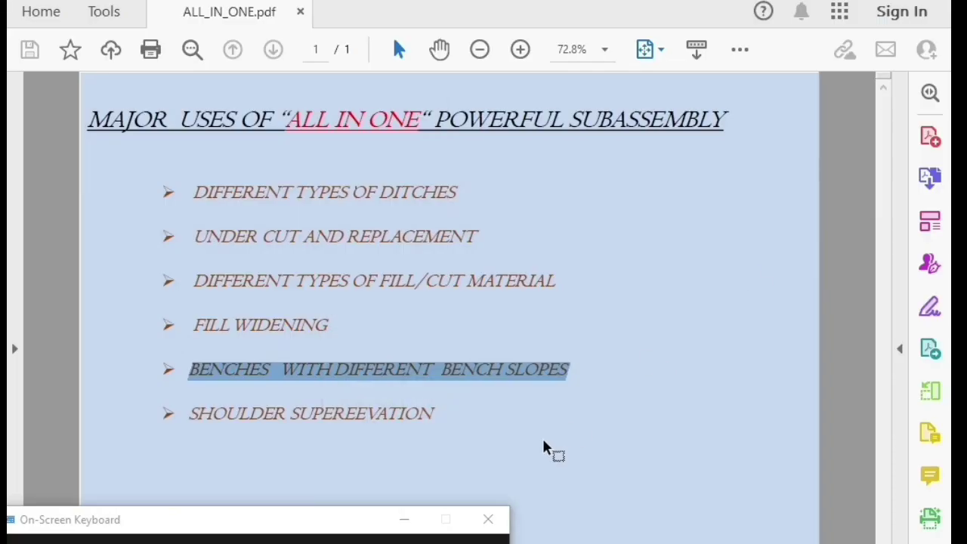
- Highlight SHOULDER SUPEREEVATION in the PDF, return to Subassembly Composer, and examine the lane and shoulder area in the preview
left_click(429, 409)
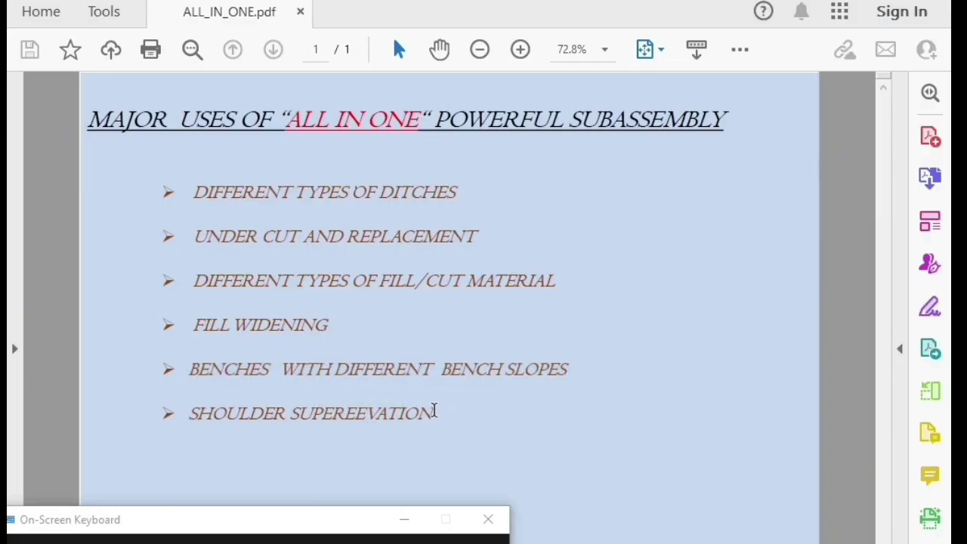
left_click_drag(440, 417, 206, 430)
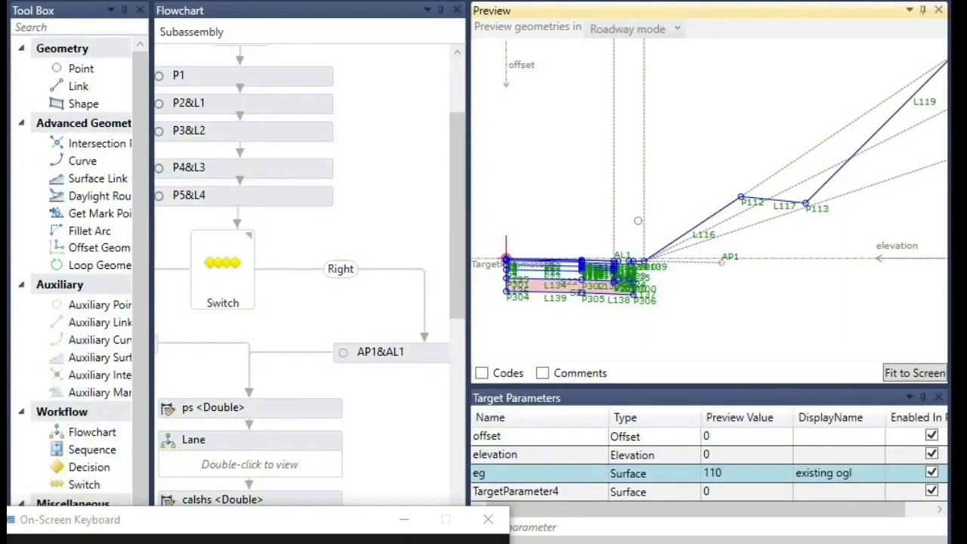
scroll(639, 219, "up", 1)
scroll(572, 275, "up", 6)
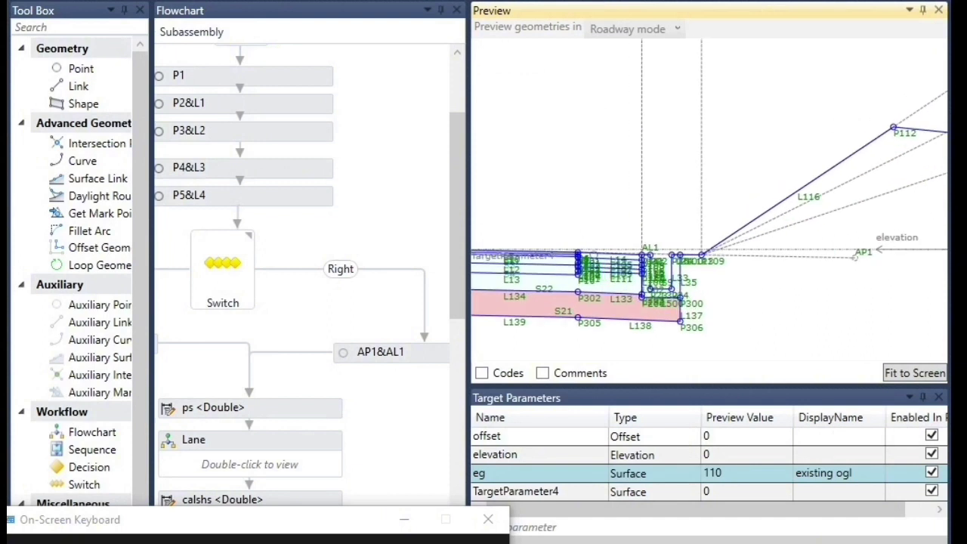
scroll(634, 278, "up", 5)
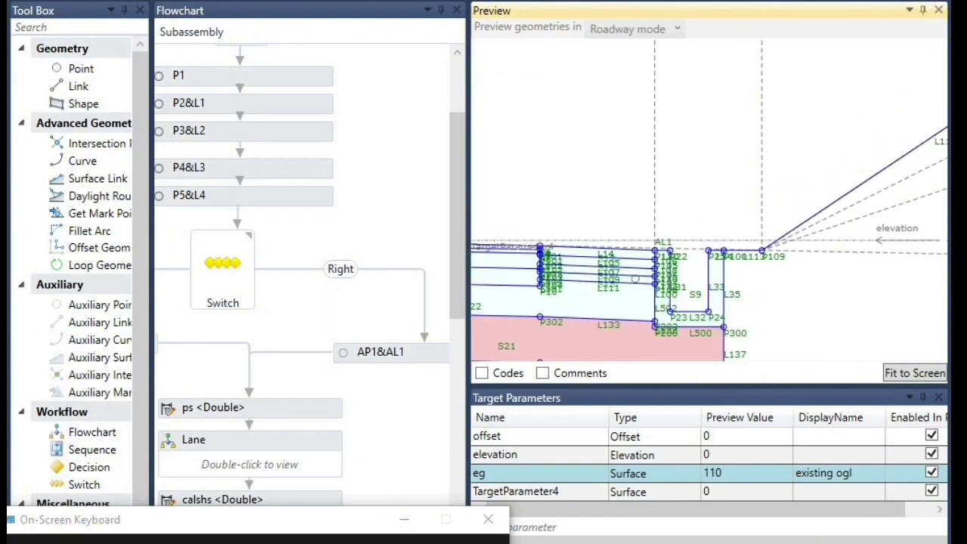
scroll(881, 243, "down", 4)
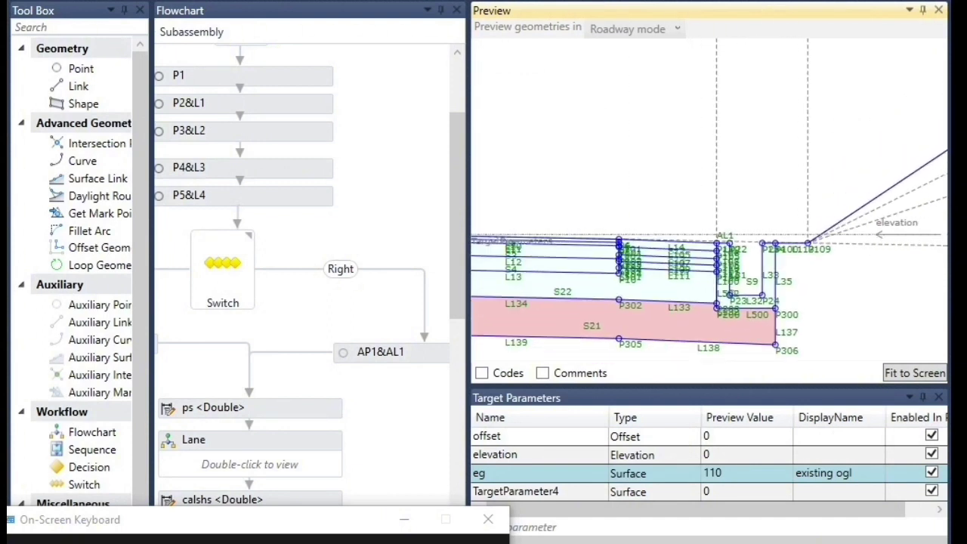
scroll(671, 290, "up", 3)
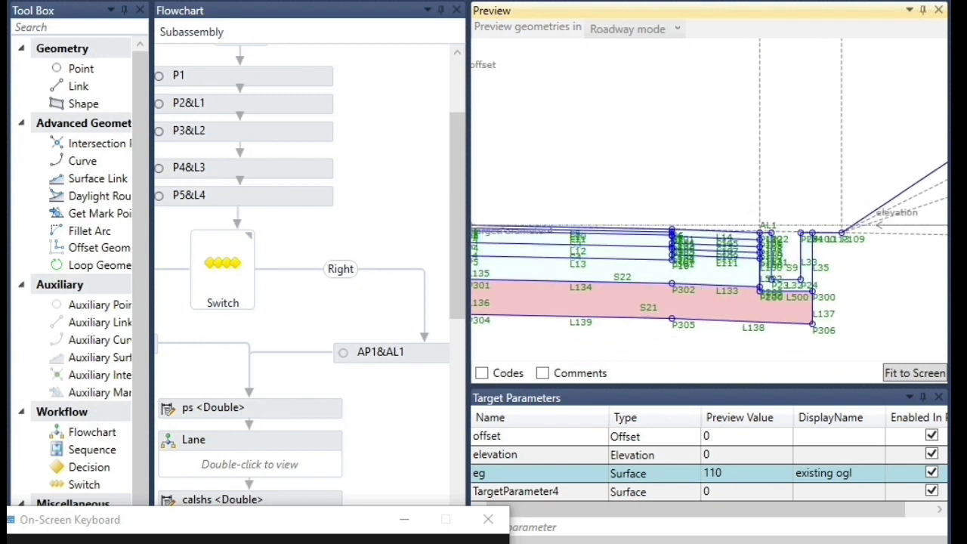
- Minimize the on-screen keyboard and select the calshs variable definition between Lane and Shoulder in the main flowchart
left_click(404, 520)
scroll(266, 393, "up", 3)
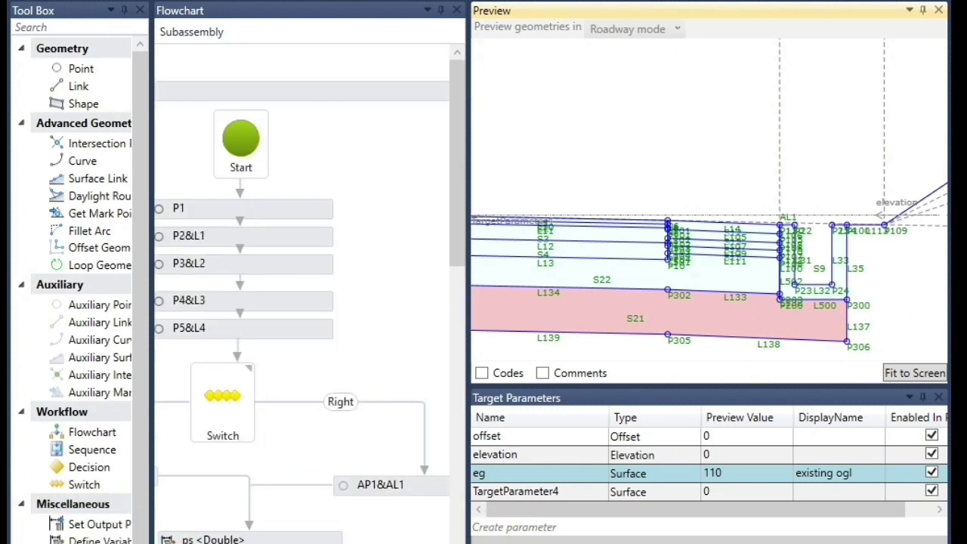
scroll(302, 295, "left", 5)
scroll(268, 452, "down", 4)
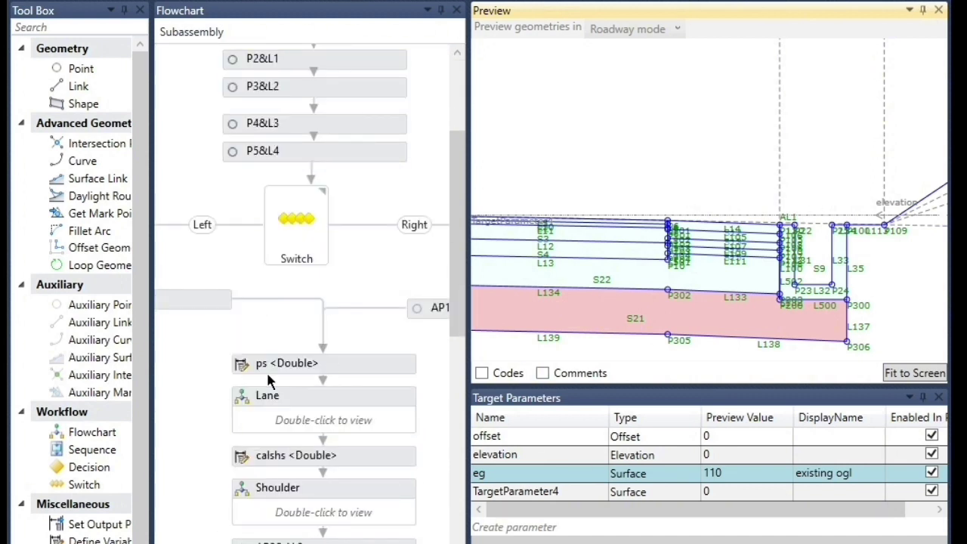
left_click(300, 459)
scroll(325, 311, "down", 3)
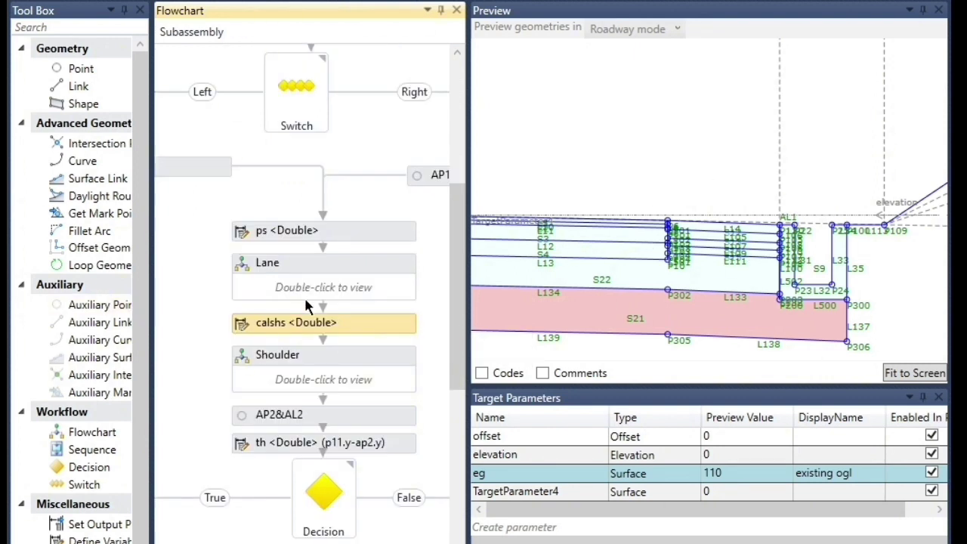
scroll(303, 310, "down", 2)
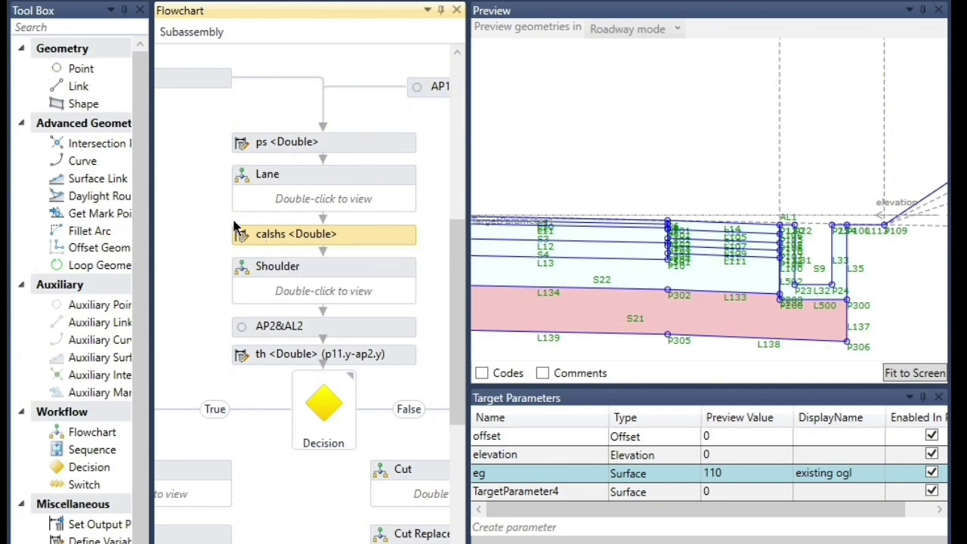
- Open the nested Shoulder flowchart and select the calshs assignment on the decision's True branch
left_click(275, 279)
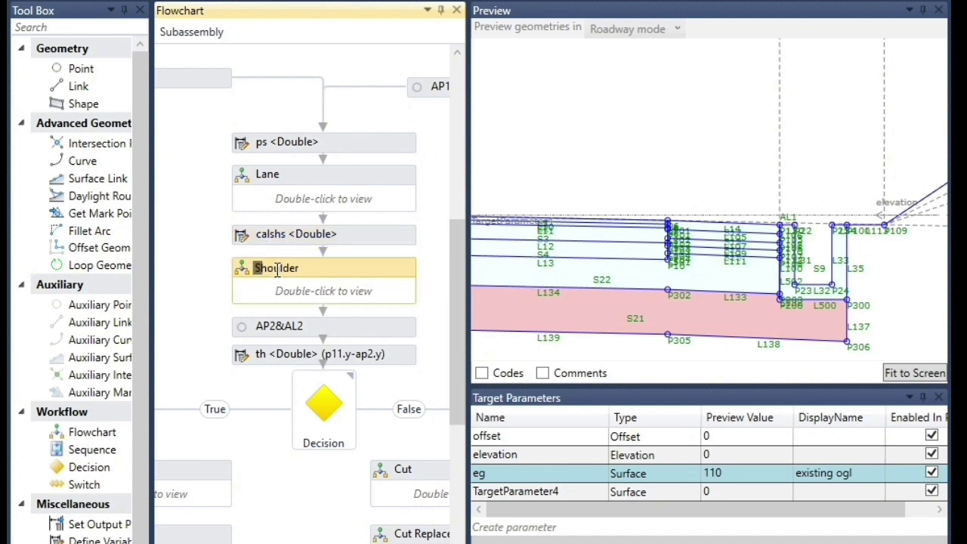
double_click(310, 294)
left_click(211, 278)
double_click(202, 277)
key("Escape")
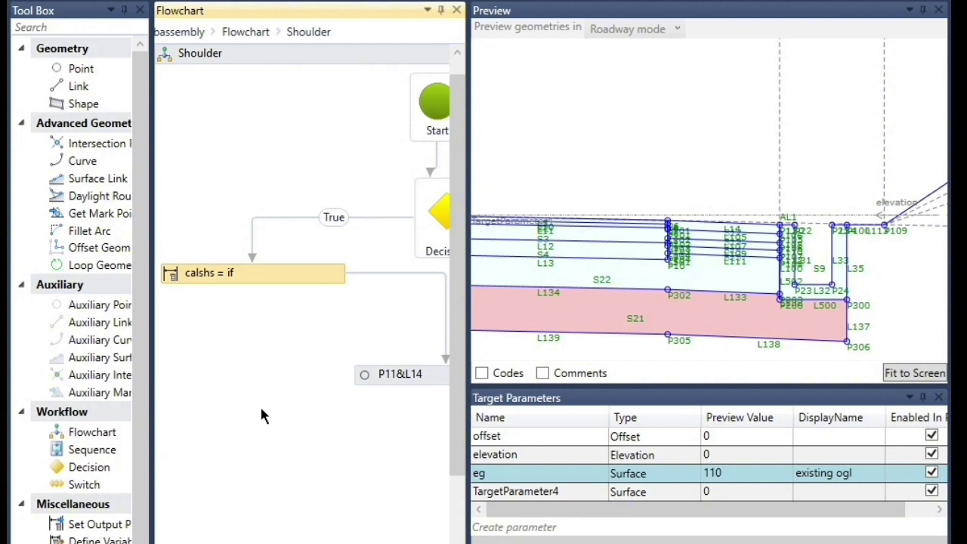
double_click(214, 274)
scroll(309, 374, "down", 2)
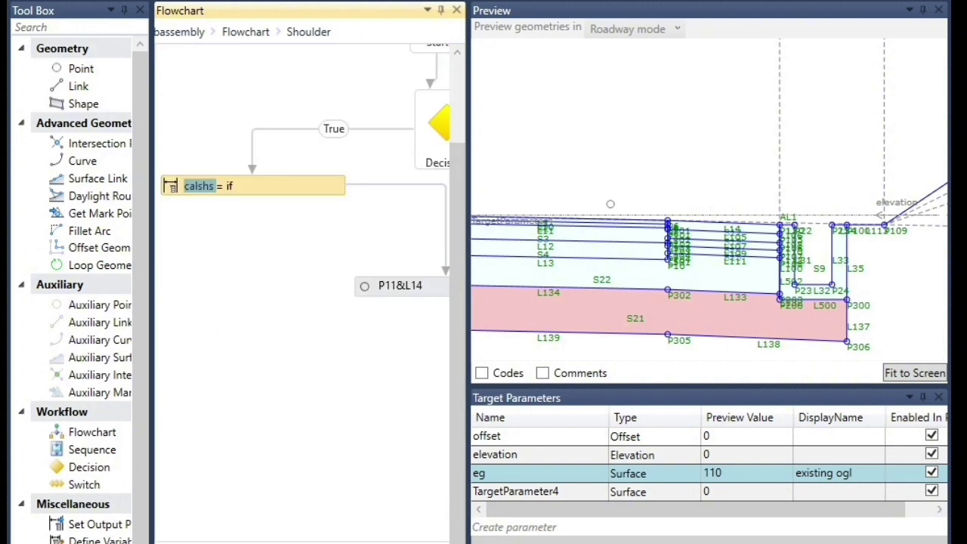
- Restore the default window layout to show the properties of the selected calshs assignment
left_click(608, 135)
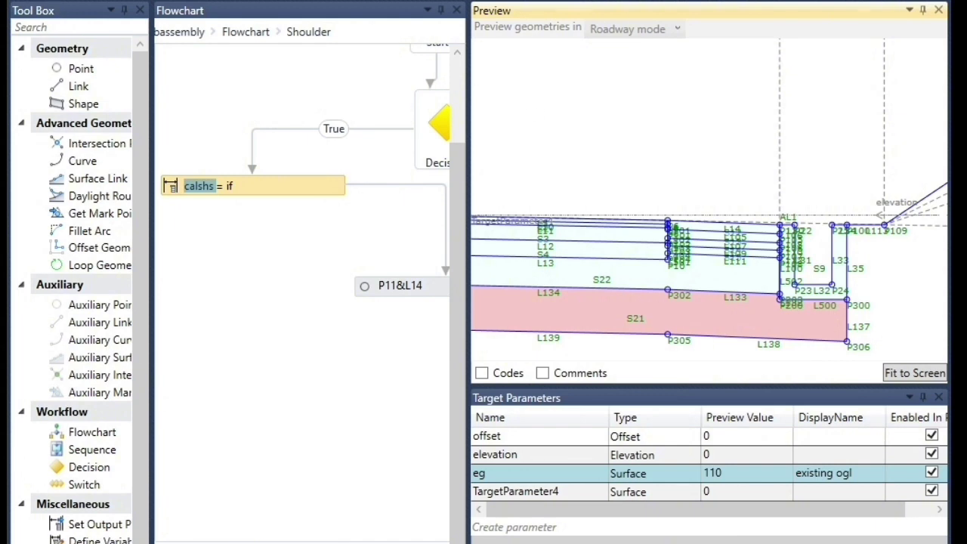
left_click(82, 2)
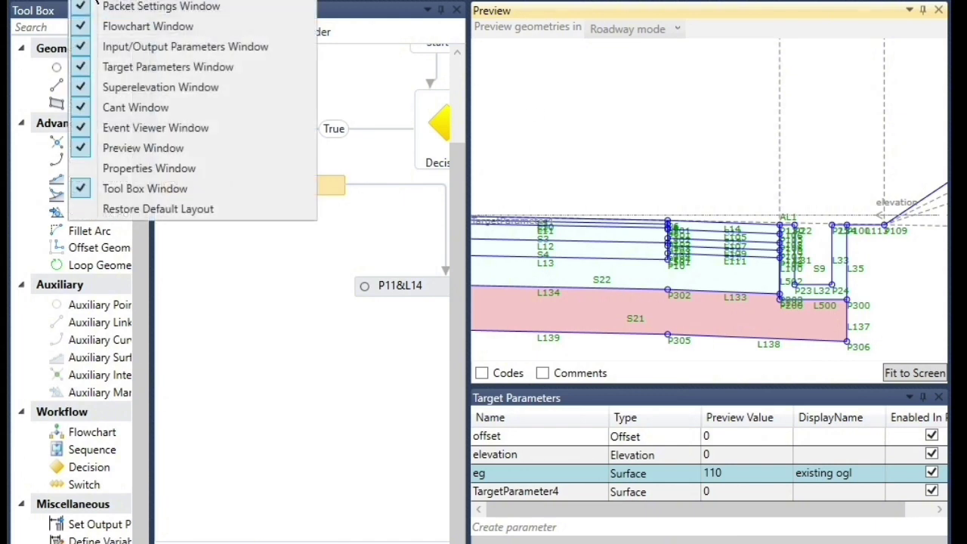
left_click(181, 210)
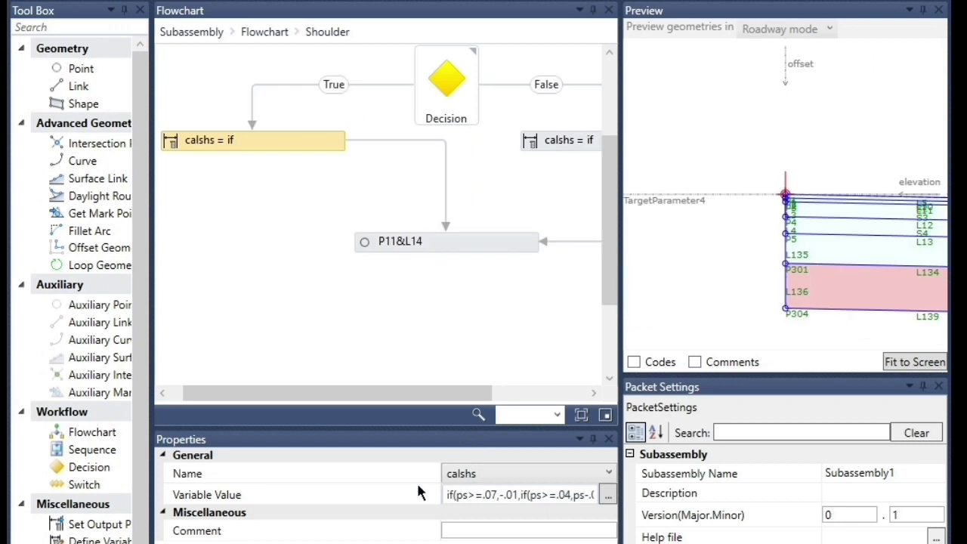
- Open the full expression of the calshs variable's value to read it and close the expression editor
left_click(607, 495)
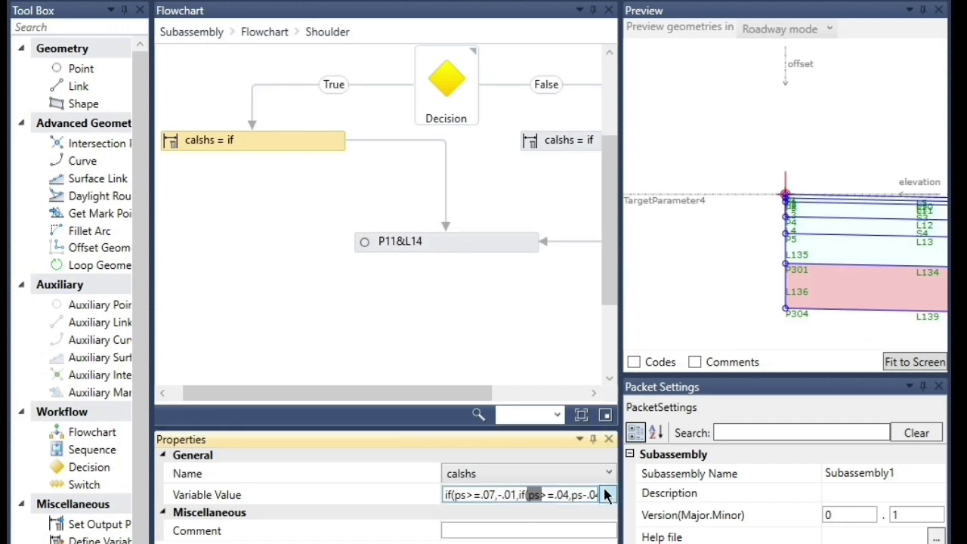
left_click(609, 495)
left_click(532, 274)
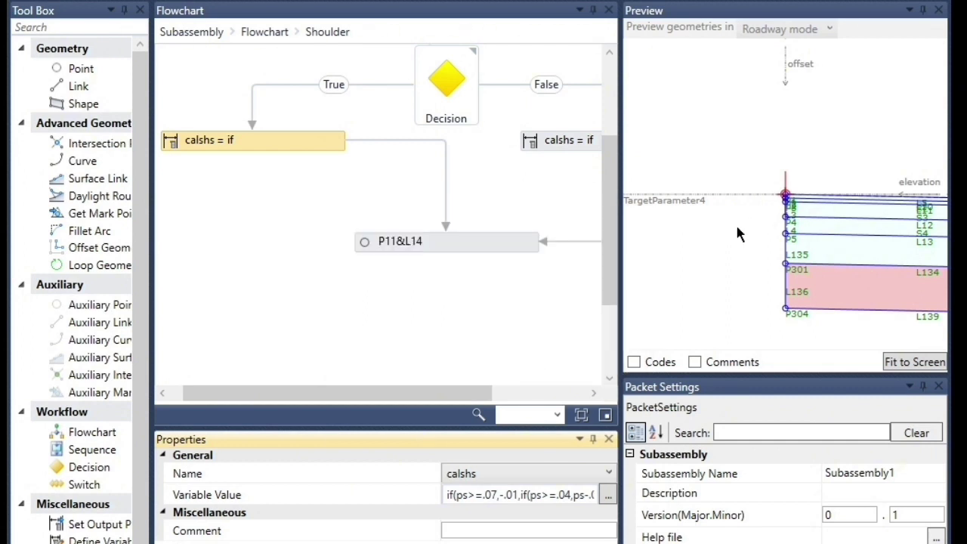
- Examine the lane and shoulder links in the preview and display the superelevation cross slopes
left_click(674, 251)
scroll(669, 248, "down", 2)
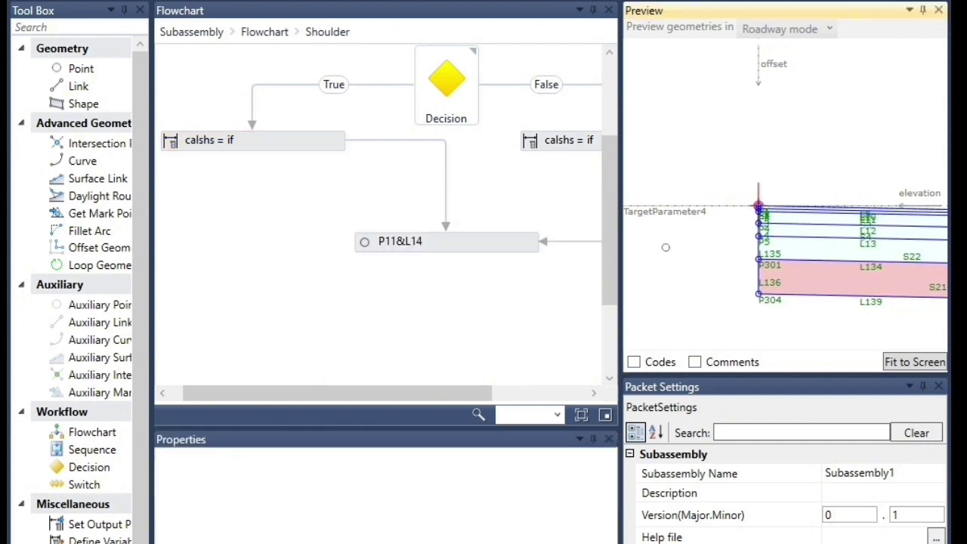
scroll(666, 247, "down", 4)
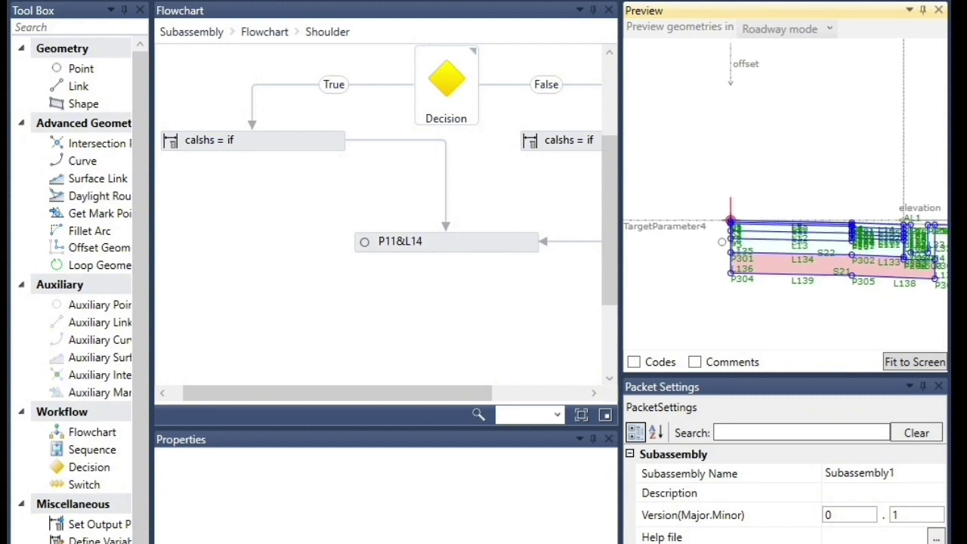
scroll(911, 211, "up", 4)
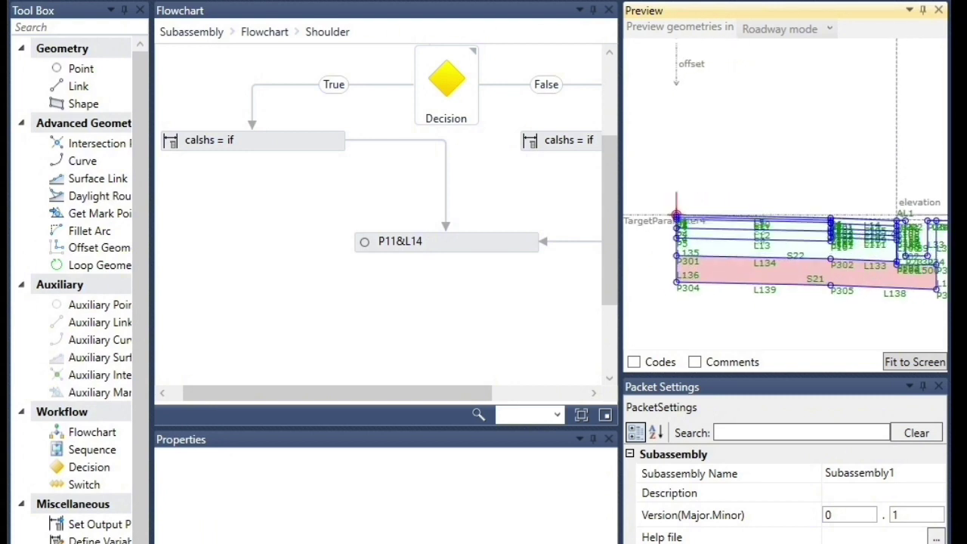
scroll(928, 214, "up", 4)
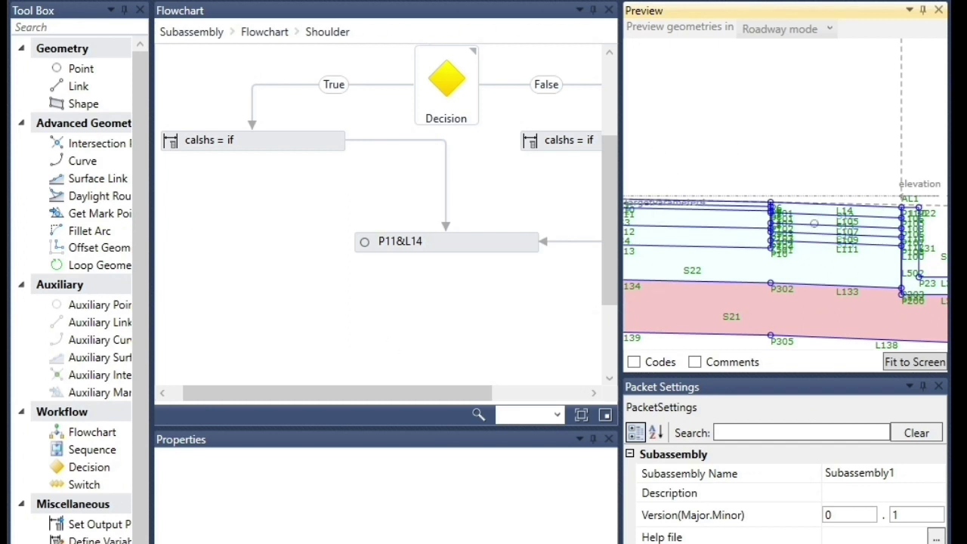
scroll(860, 217, "up", 2)
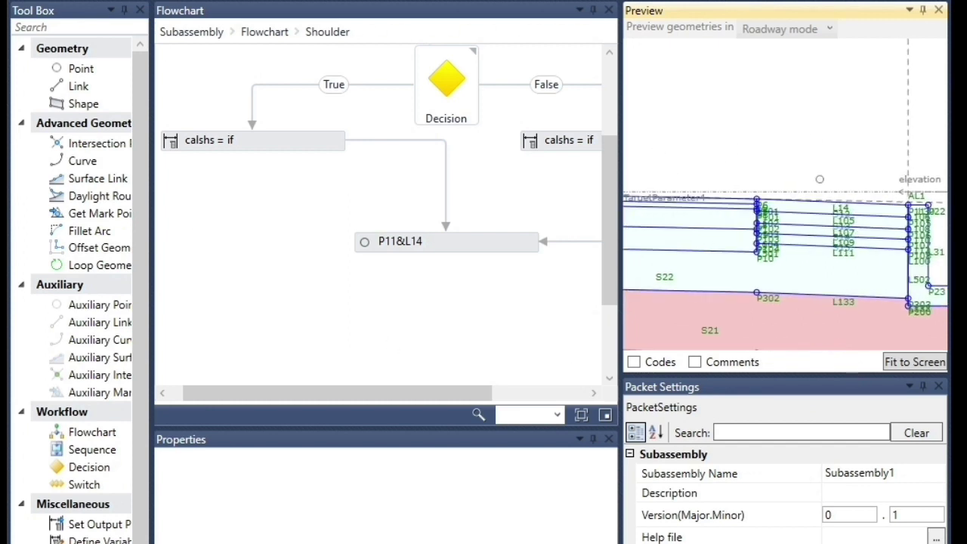
scroll(853, 151, "down", 2)
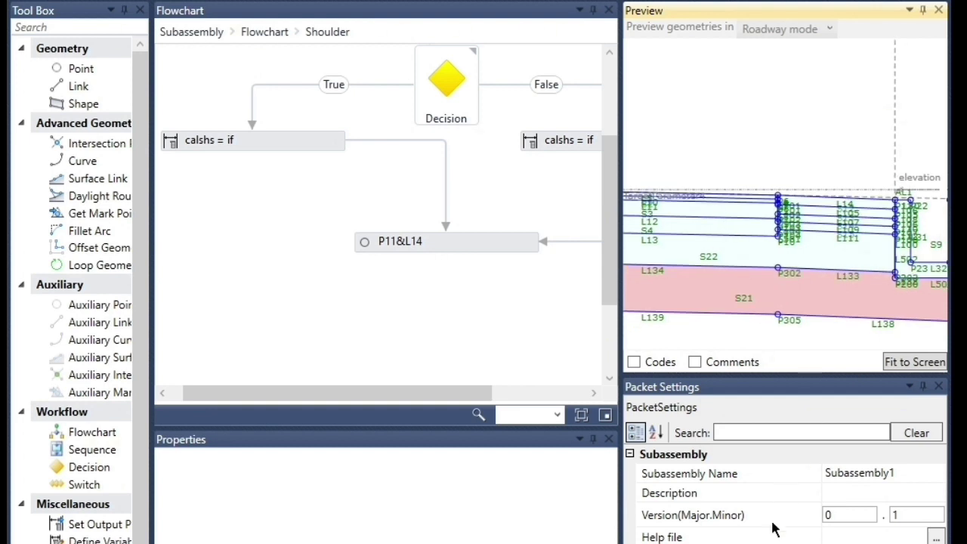
left_click(794, 542)
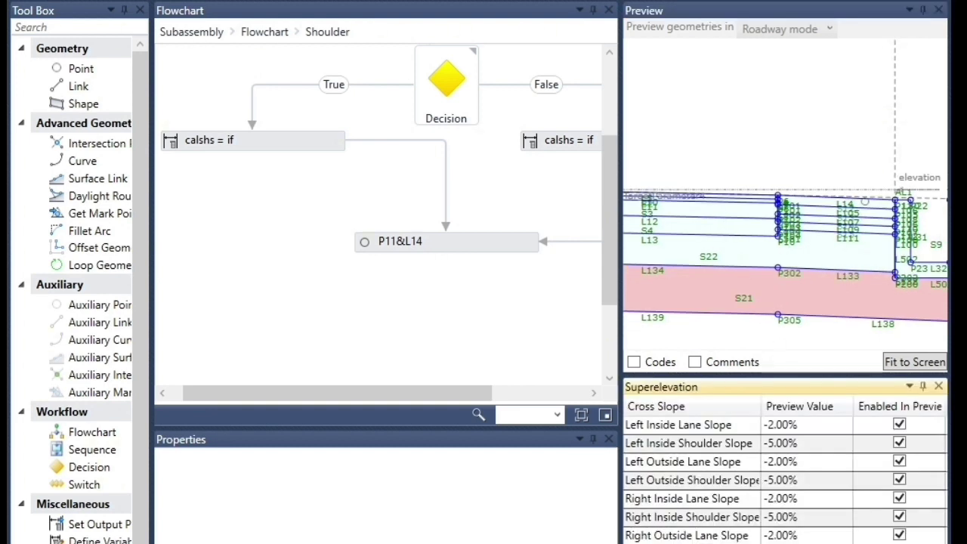
scroll(708, 209, "up", 2)
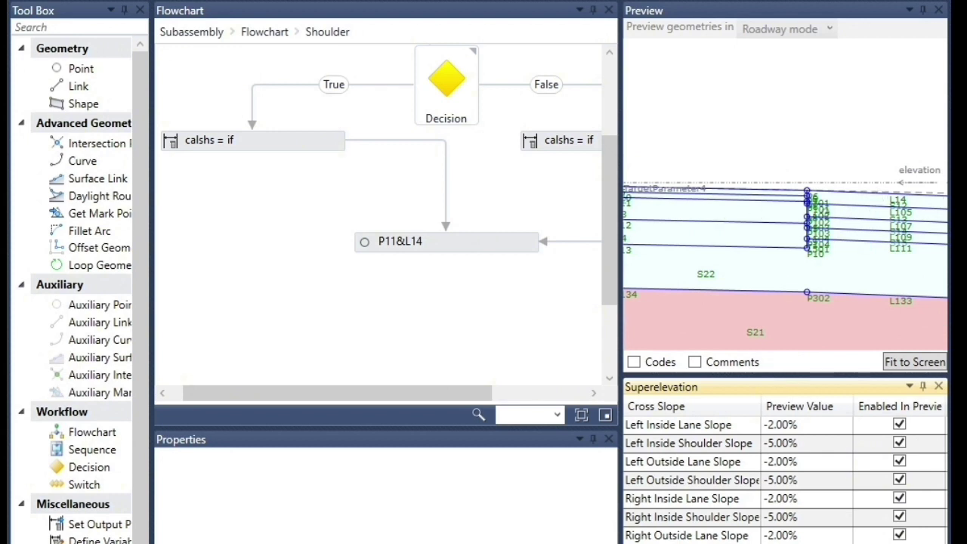
scroll(767, 235, "down", 3)
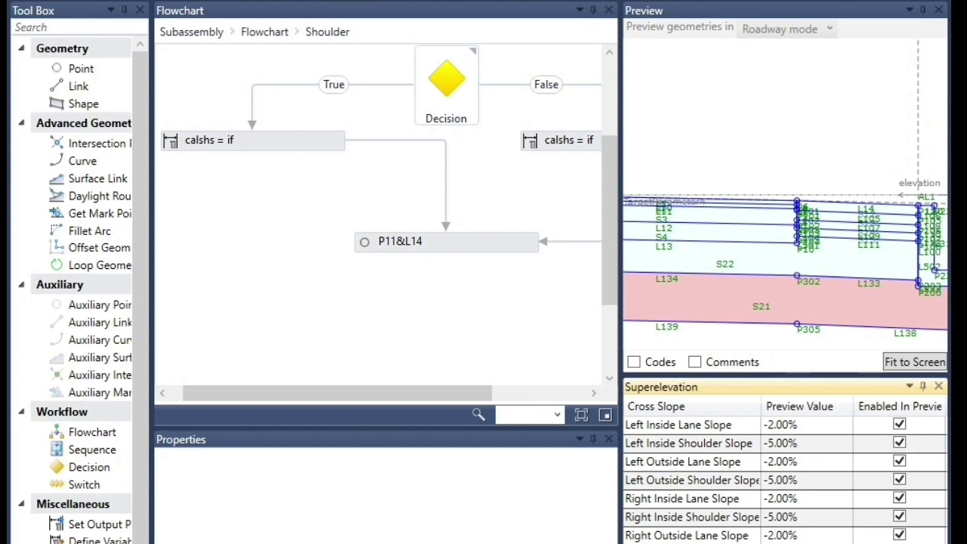
- Set the Right Outside Lane Slope's superelevation preview value to -8.00% with the on-screen keyboard open
left_click(775, 540)
double_click(774, 538)
left_click(779, 537)
left_click_drag(776, 537, 762, 538)
left_click(776, 537)
left_click(776, 538)
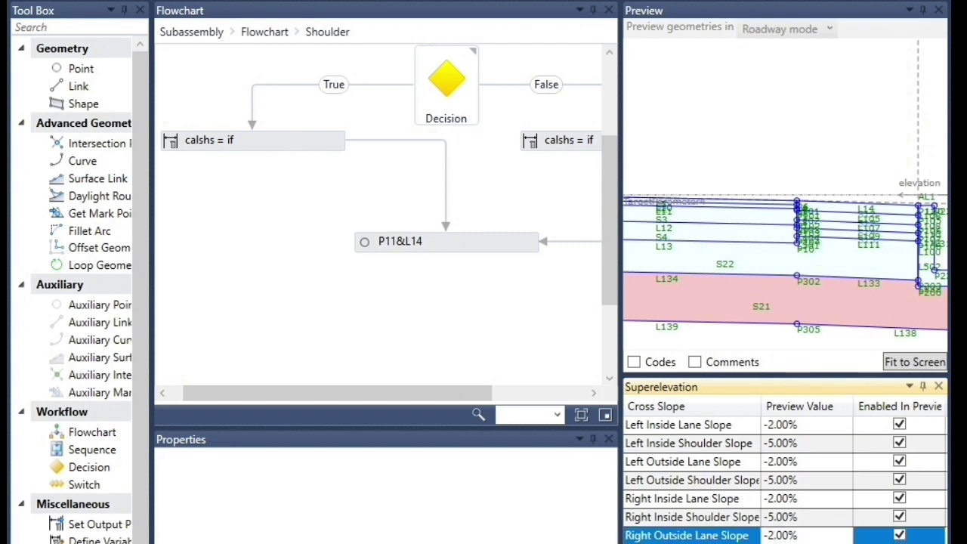
key("ctrl+super+o")
left_click(775, 536)
type("-82")
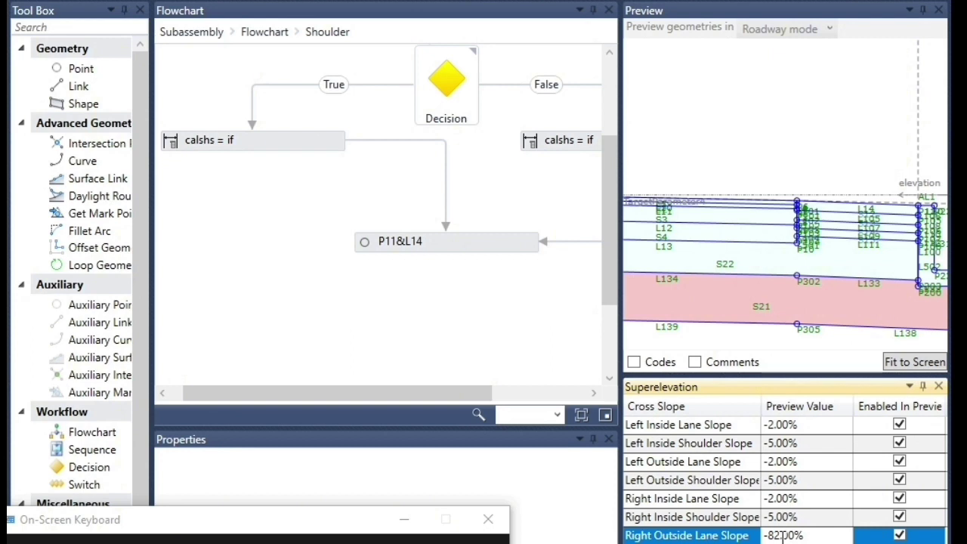
key("BackSpace")
key("BackSpace")
type(".")
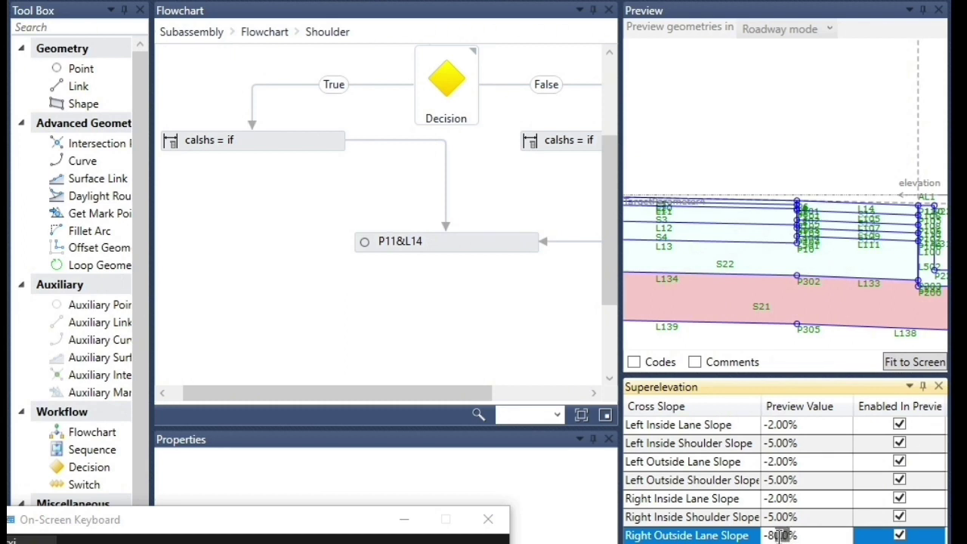
key("BackSpace")
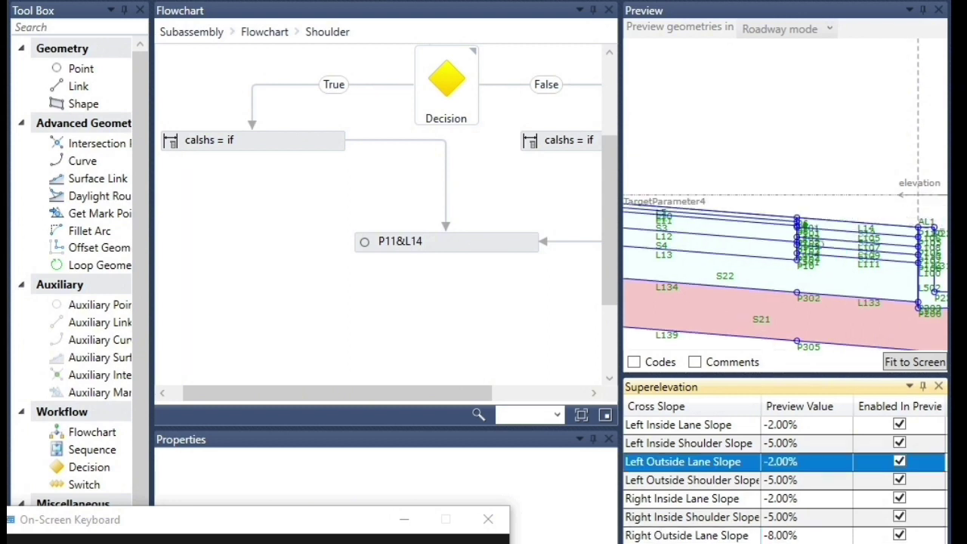
- Change the Right Outside Lane Slope's preview value to 8.00% and widen the Preview pane
scroll(793, 253, "up", 1)
scroll(799, 198, "up", 3)
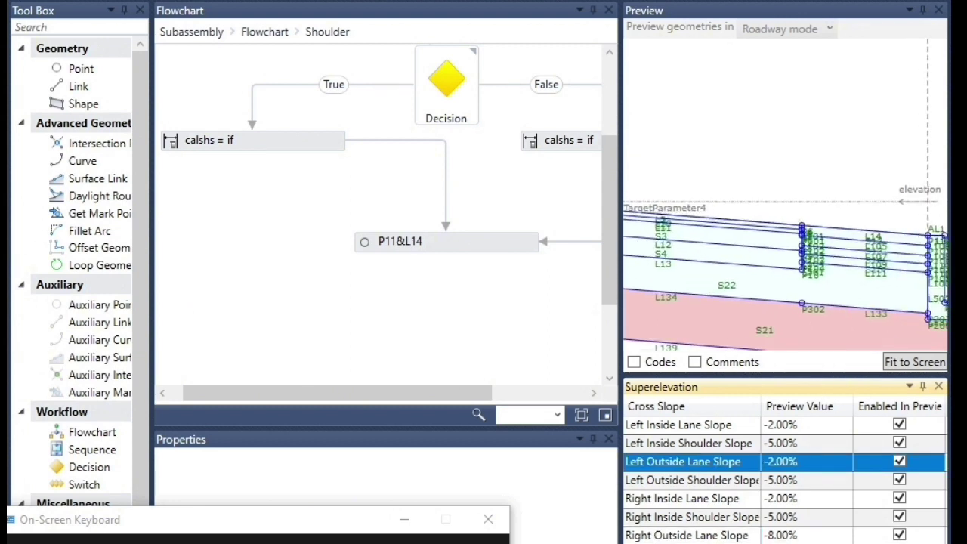
scroll(786, 225, "up", 2)
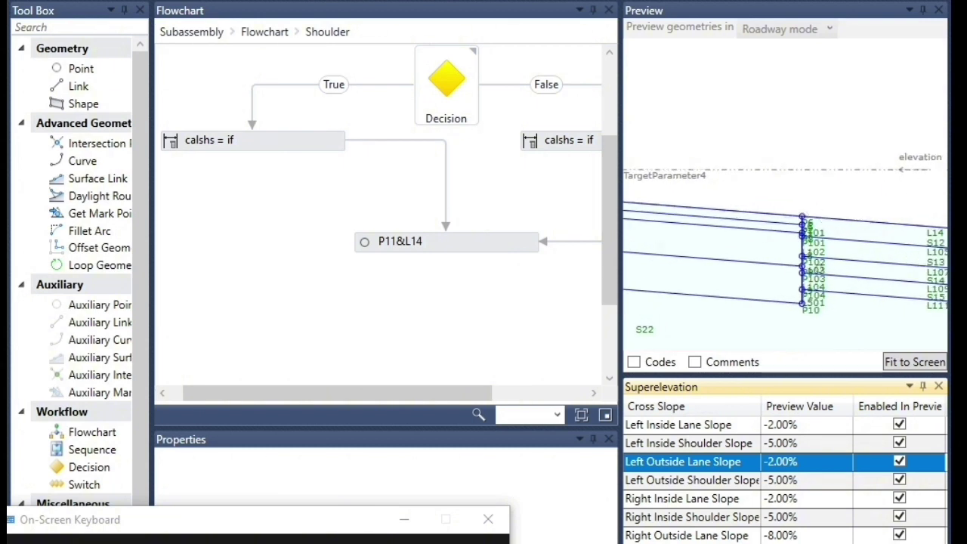
scroll(816, 261, "down", 2)
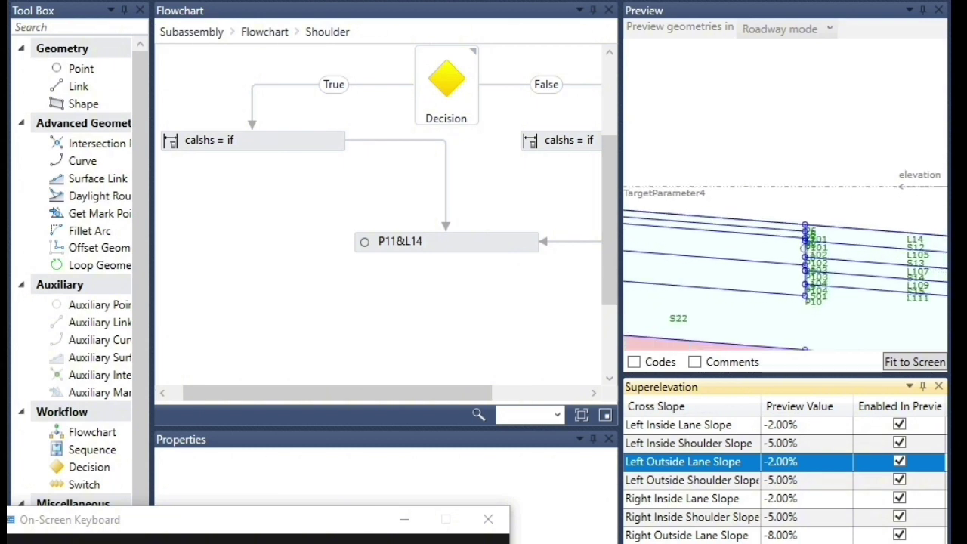
left_click(772, 536)
left_click(771, 535)
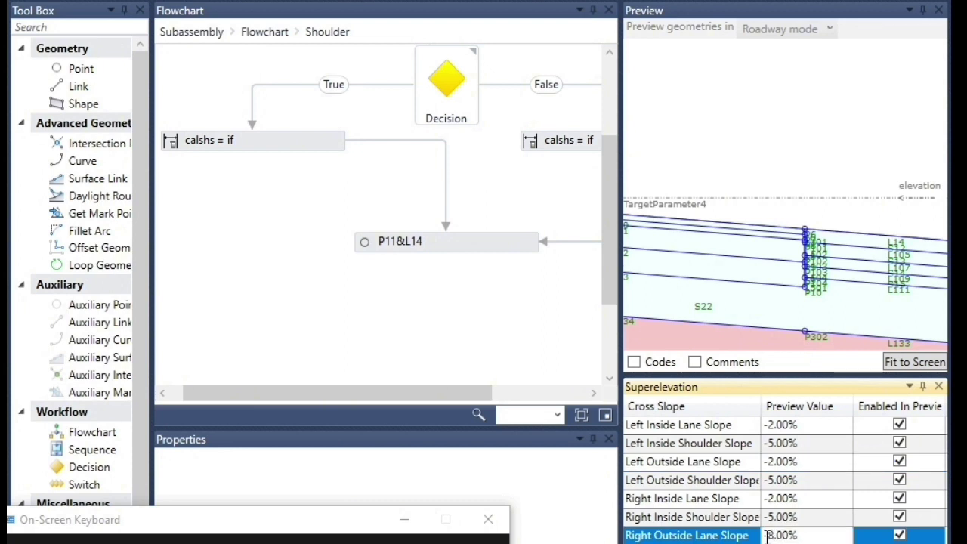
key("BackSpace")
left_click_drag(622, 189, 412, 234)
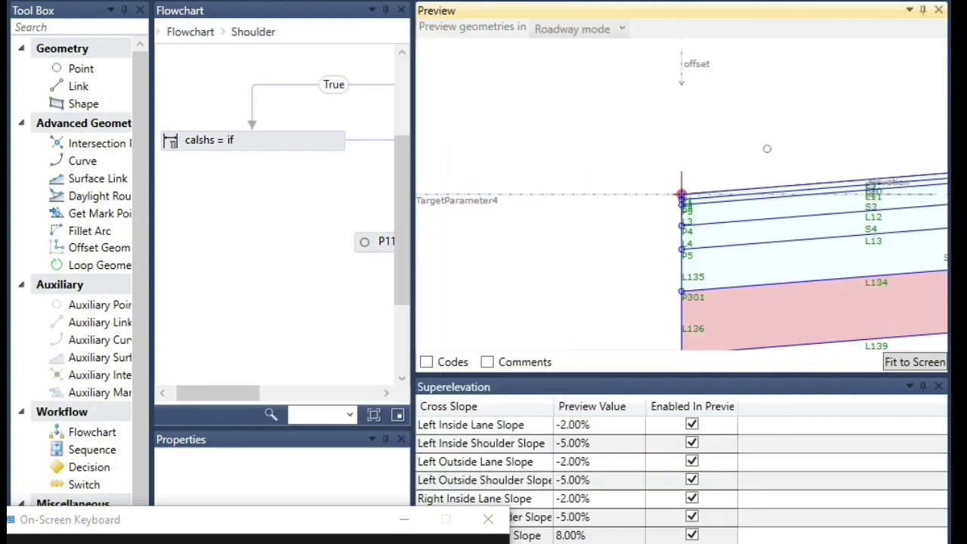
- Examine the preview for how the shoulder slopes relative to the superelevated lane, from the lane edge to the ditch
scroll(464, 244, "down", 3)
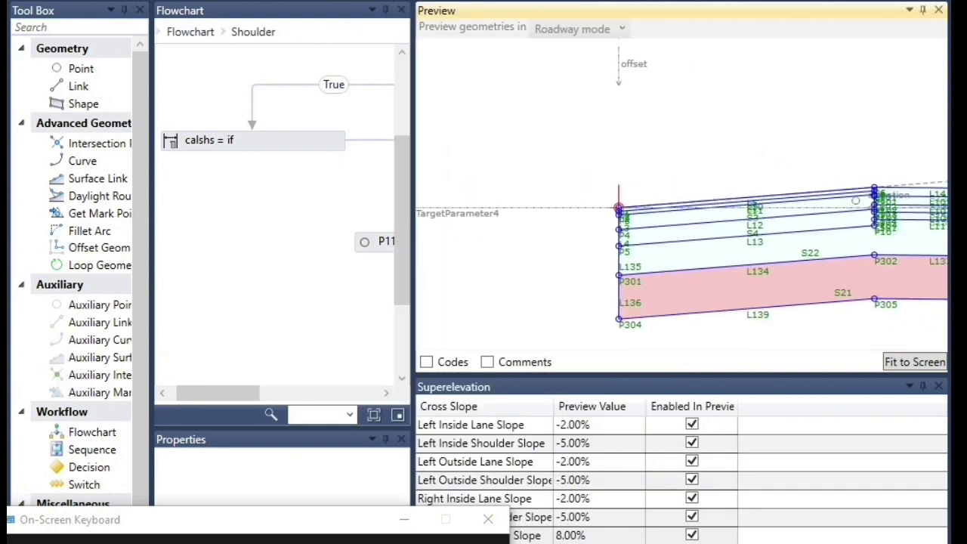
scroll(566, 258, "down", 3)
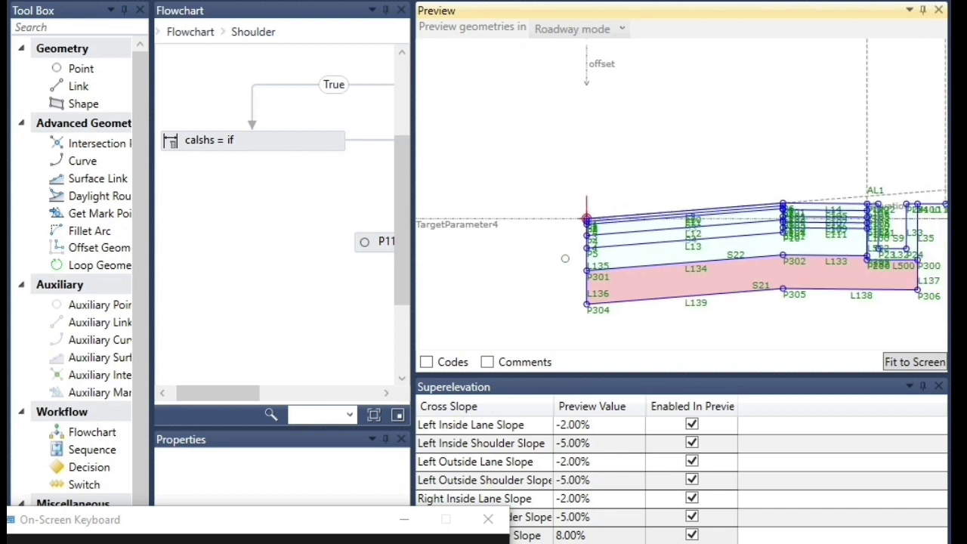
scroll(842, 222, "up", 1)
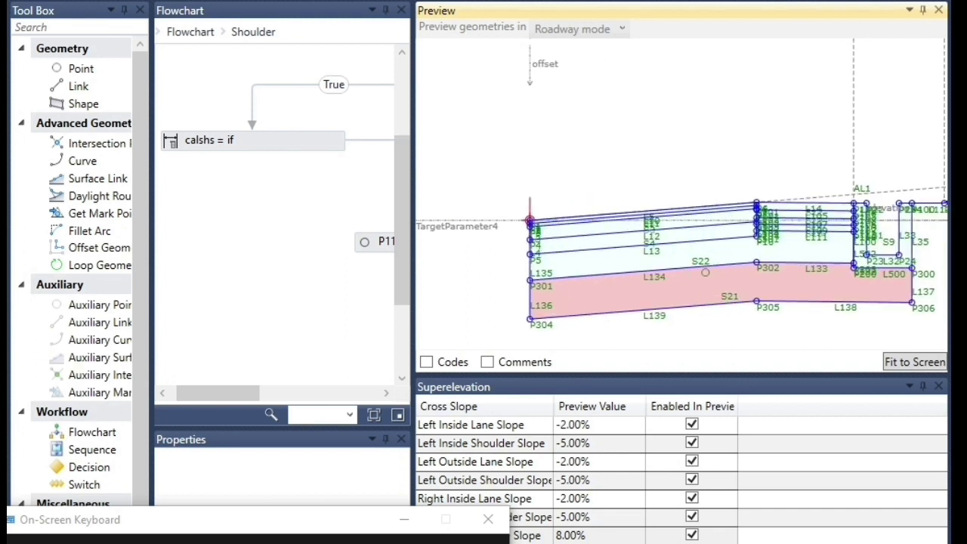
scroll(779, 259, "up", 1)
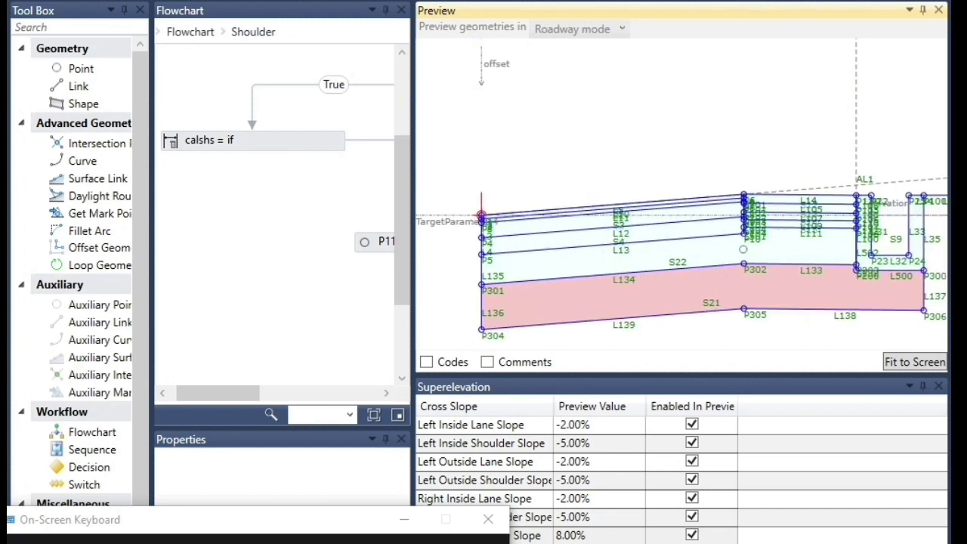
scroll(822, 220, "up", 1)
scroll(823, 220, "up", 2)
scroll(885, 179, "up", 1)
scroll(685, 152, "down", 1)
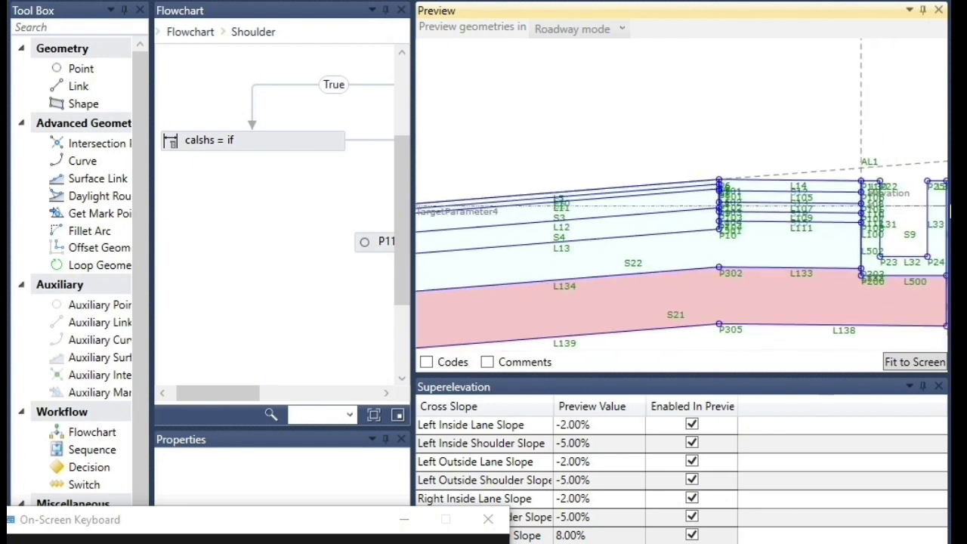
scroll(718, 261, "down", 3)
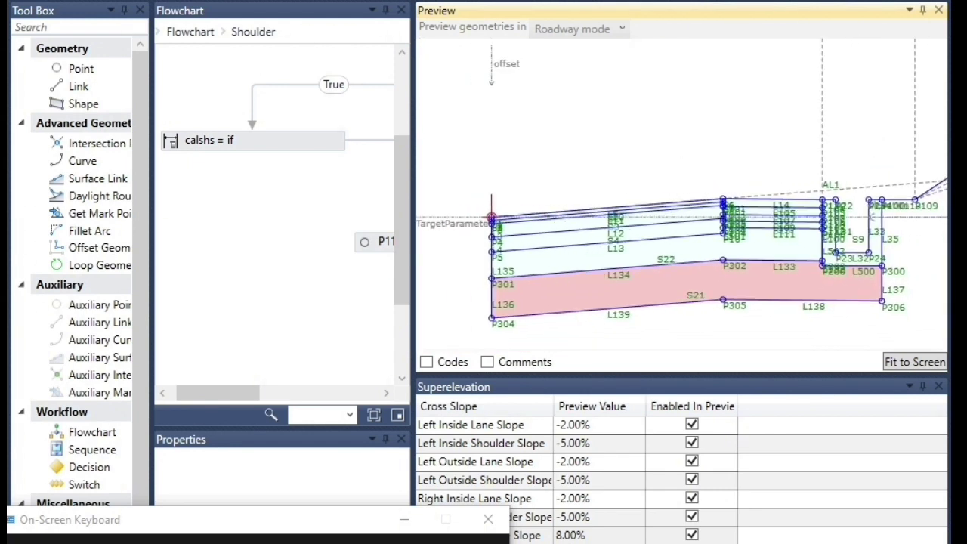
scroll(833, 313, "down", 1)
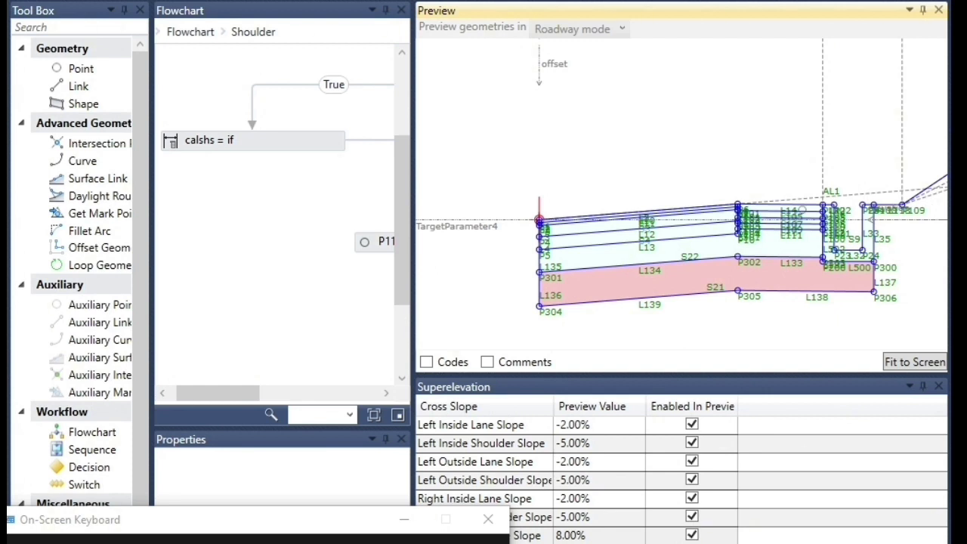
scroll(811, 227, "up", 4)
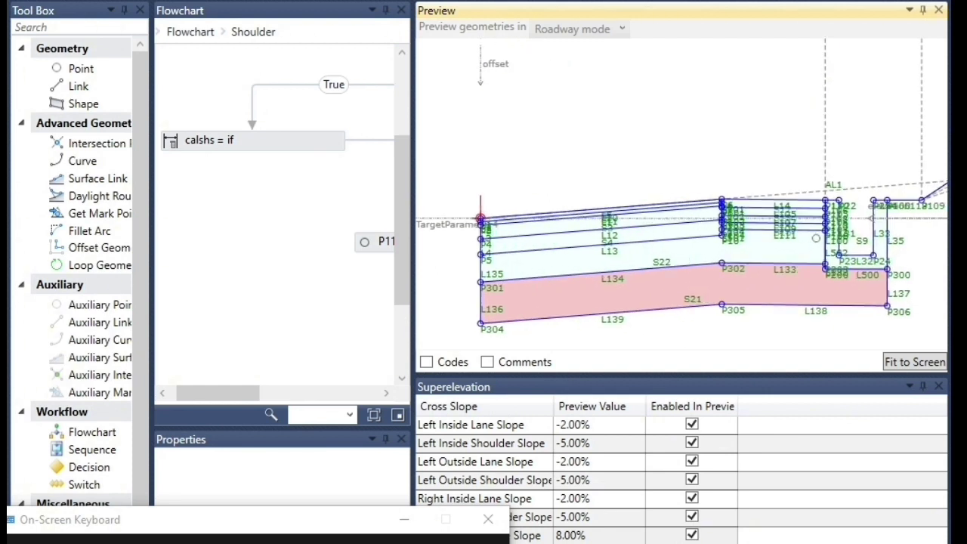
scroll(810, 247, "up", 1)
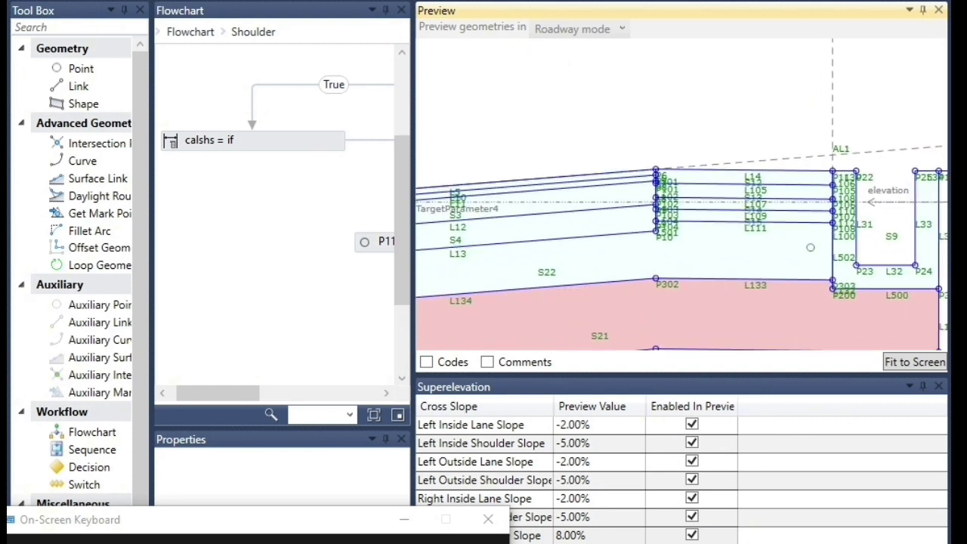
scroll(810, 248, "down", 4)
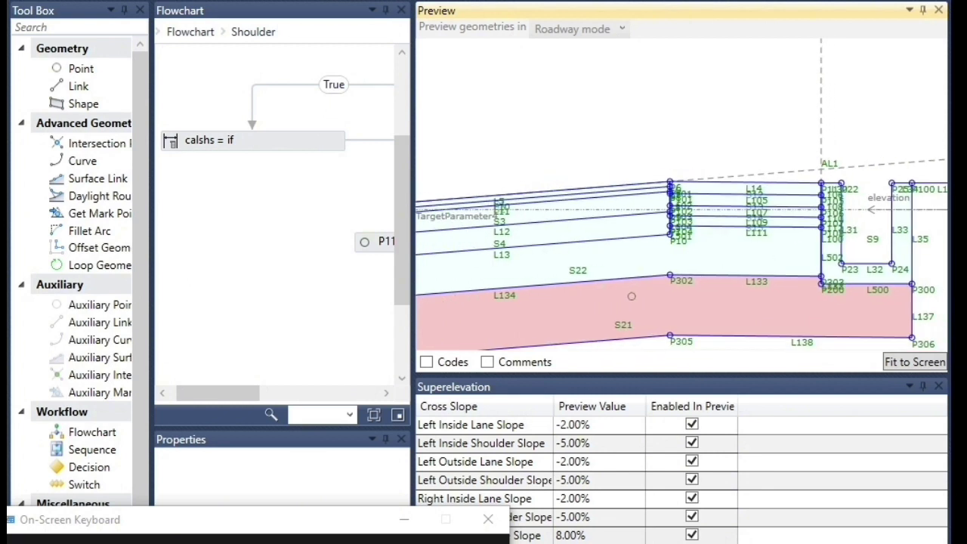
scroll(810, 247, "down", 1)
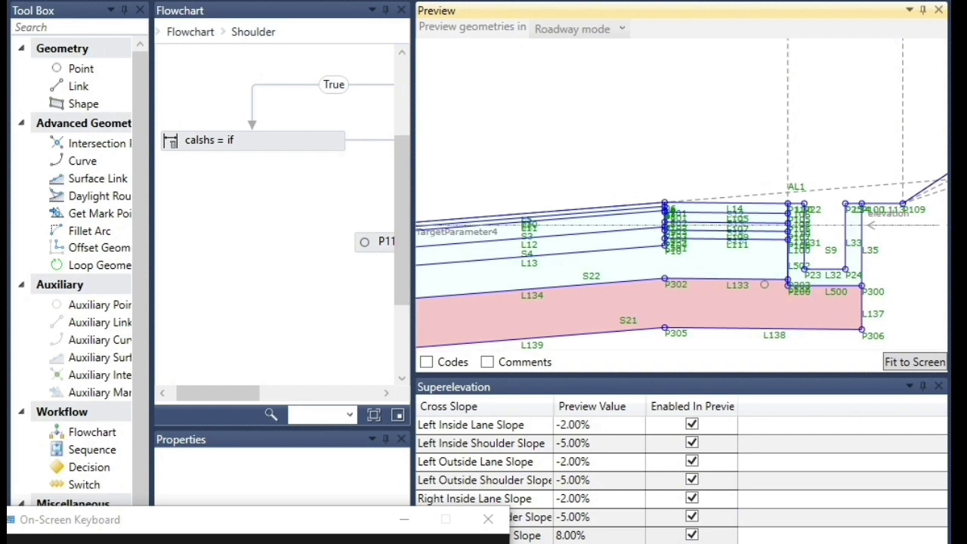
scroll(618, 237, "down", 2)
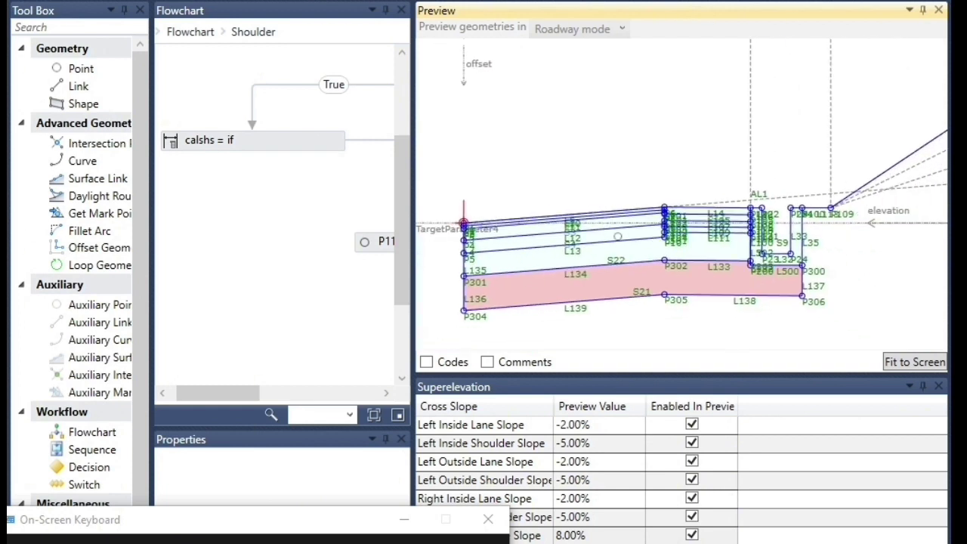
scroll(824, 260, "up", 2)
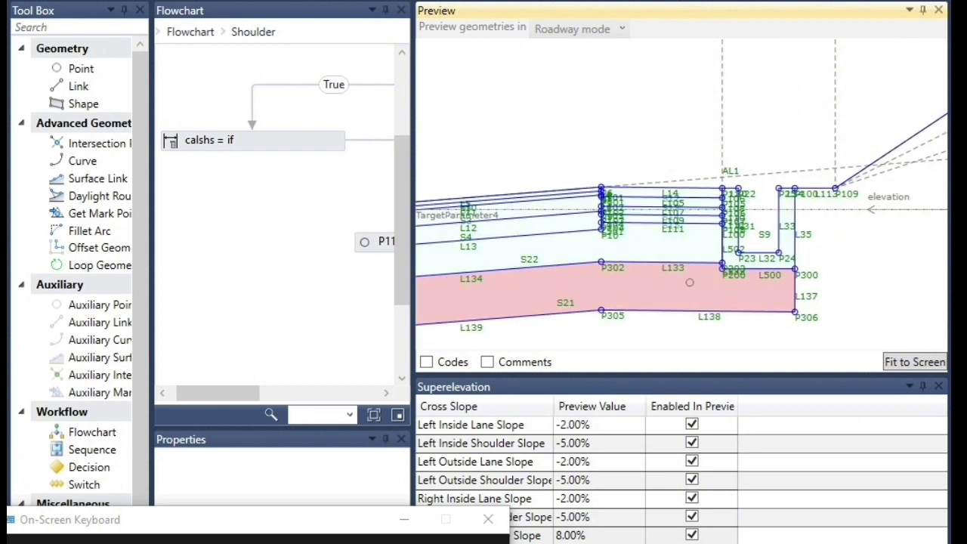
scroll(681, 256, "up", 4)
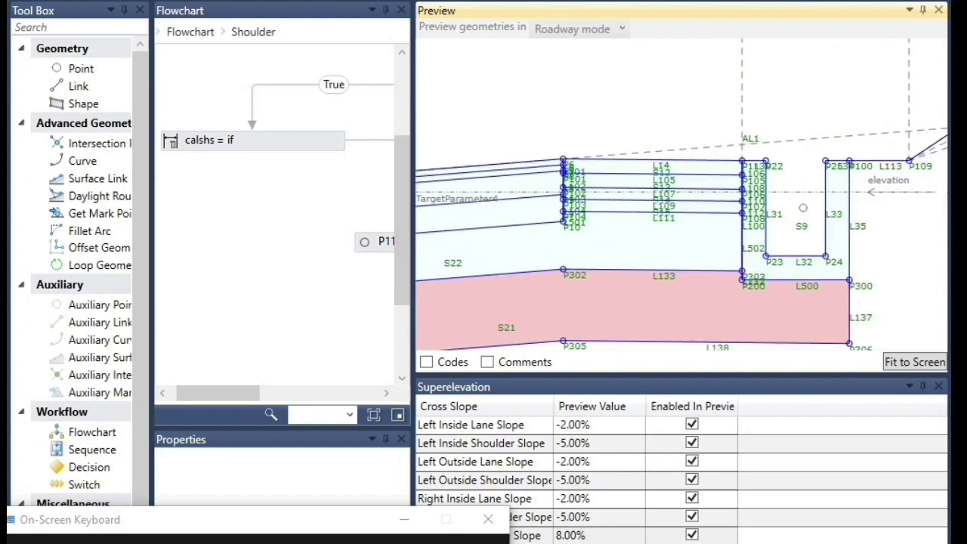
scroll(802, 211, "down", 2)
scroll(802, 212, "down", 1)
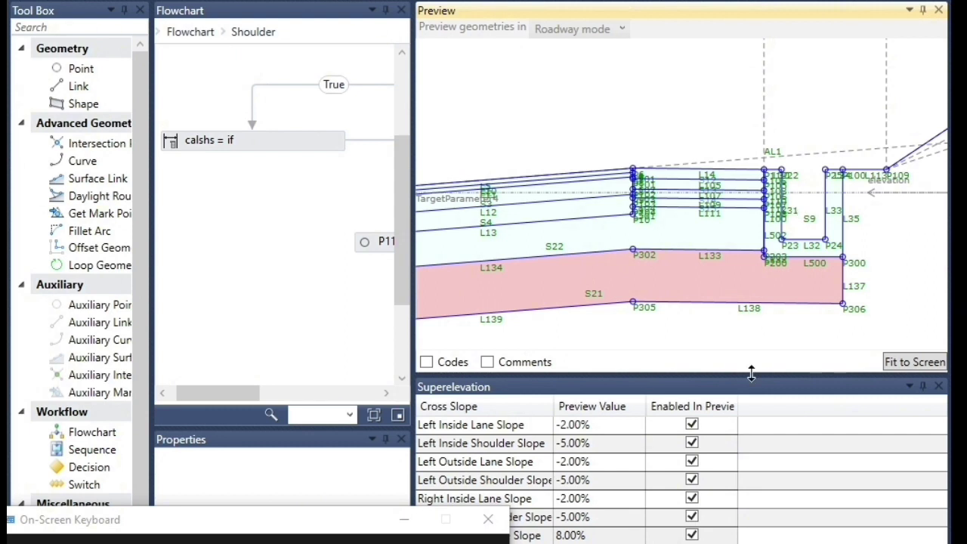
- Inspect the preview cross-section's pavement and undercut layers beneath the lane and shoulder, from the centreline origin out to the ditch and side slope
scroll(783, 115, "down", 2)
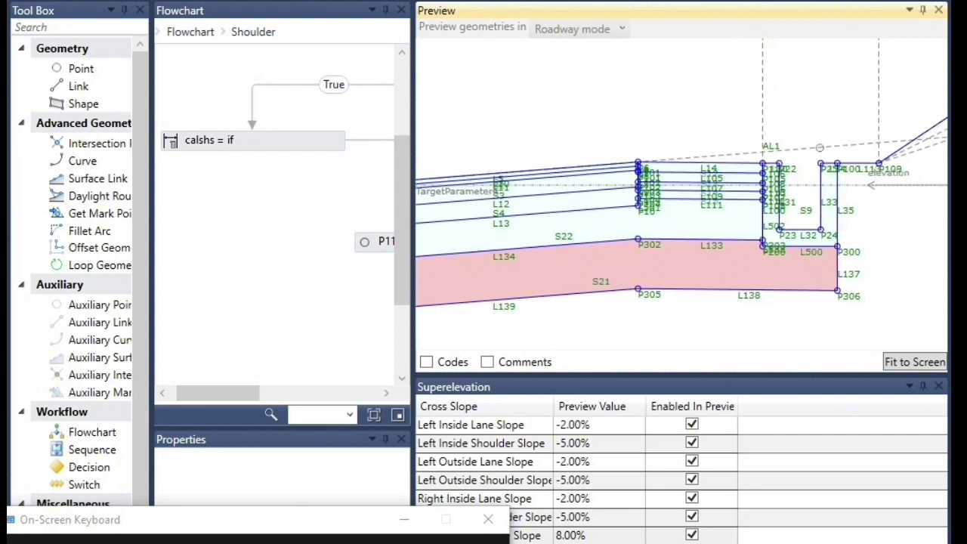
scroll(726, 235, "down", 3)
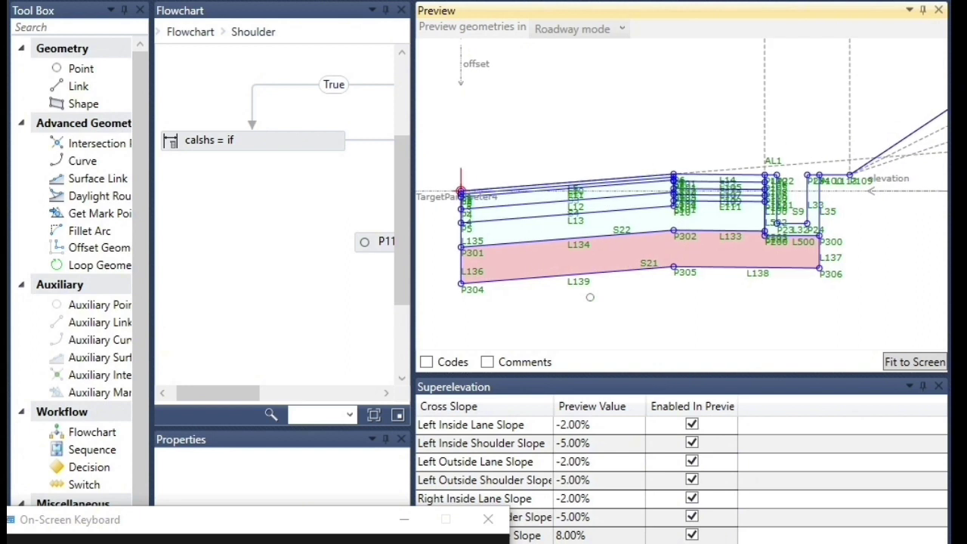
scroll(582, 259, "up", 5)
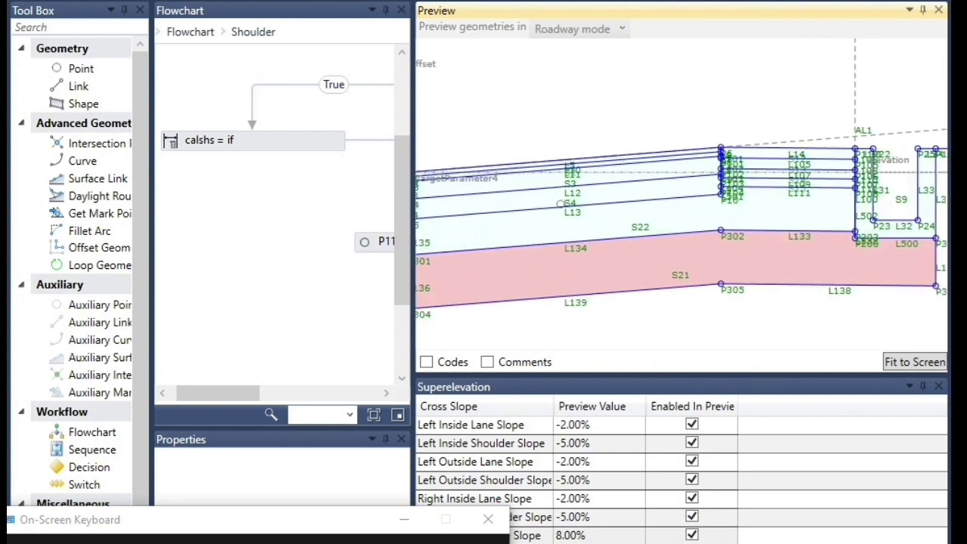
scroll(600, 219, "up", 4)
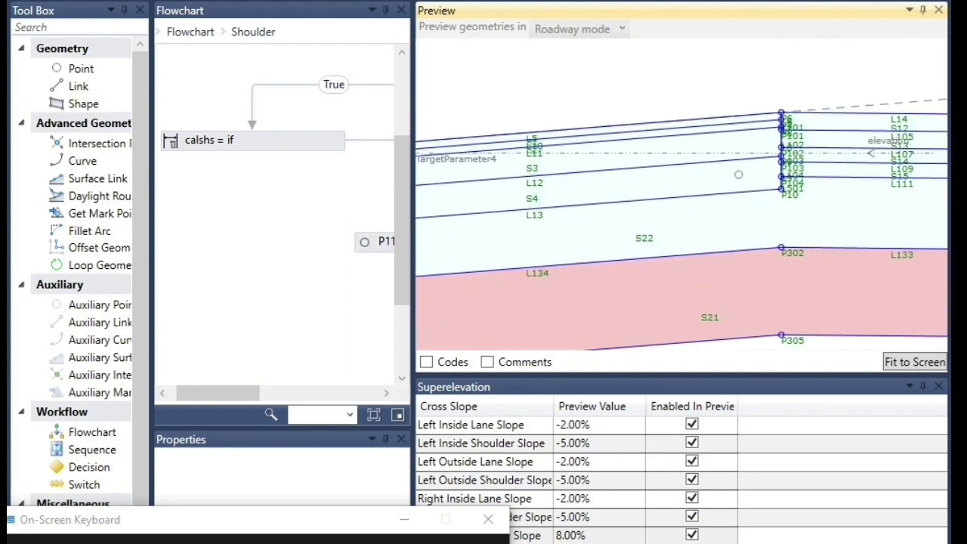
scroll(632, 212, "down", 4)
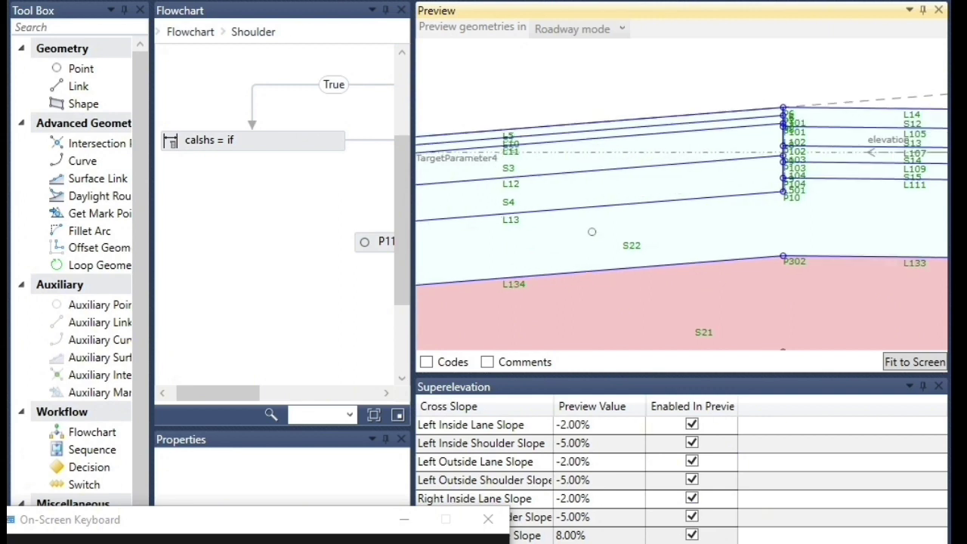
scroll(605, 211, "down", 3)
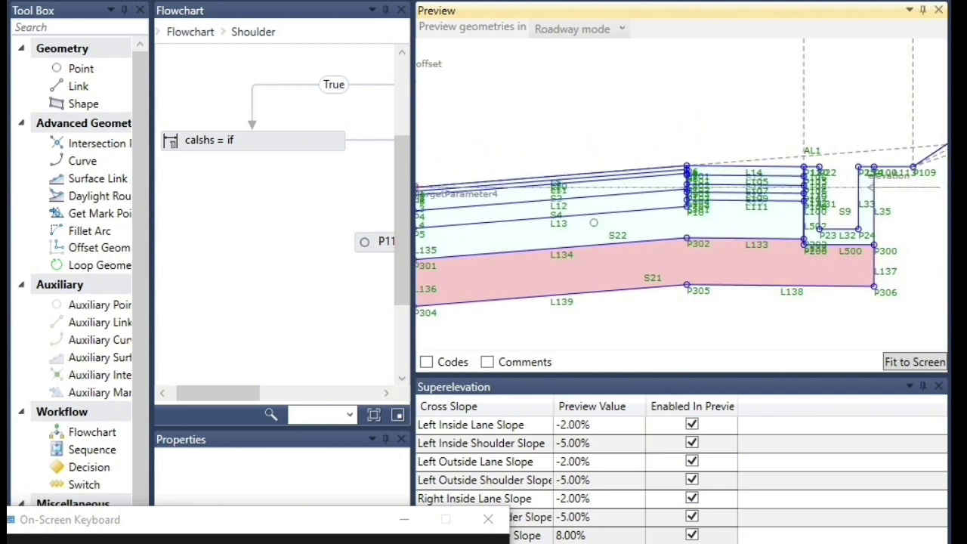
scroll(831, 292, "up", 3)
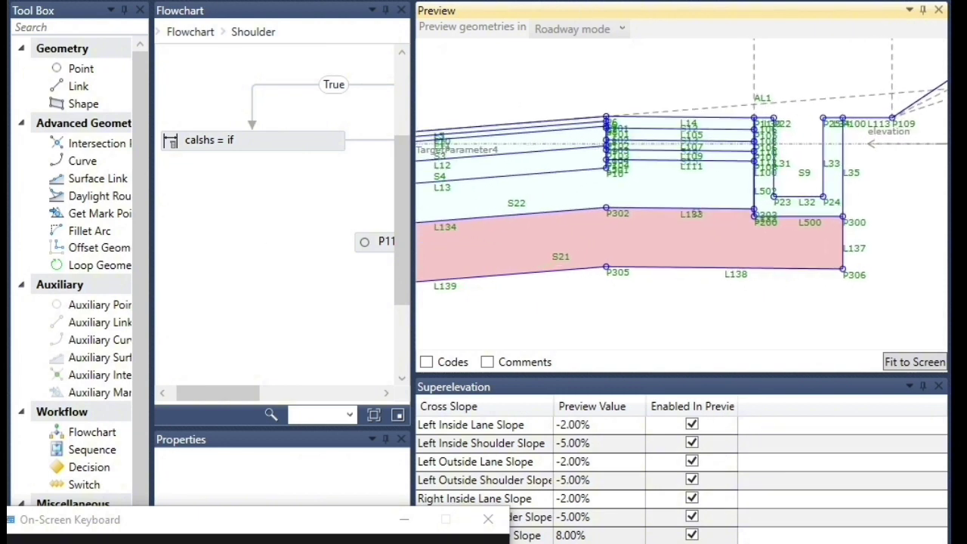
scroll(681, 248, "down", 4)
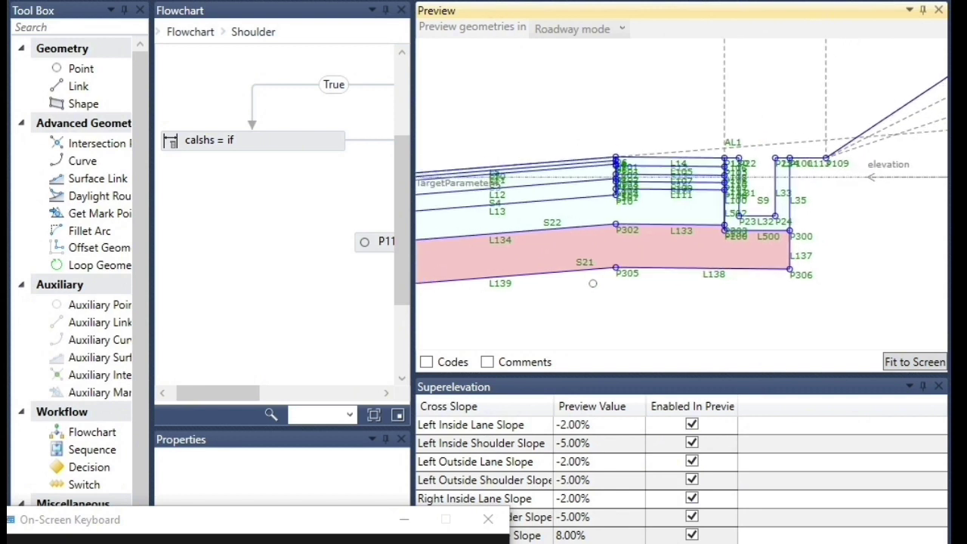
scroll(593, 283, "down", 3)
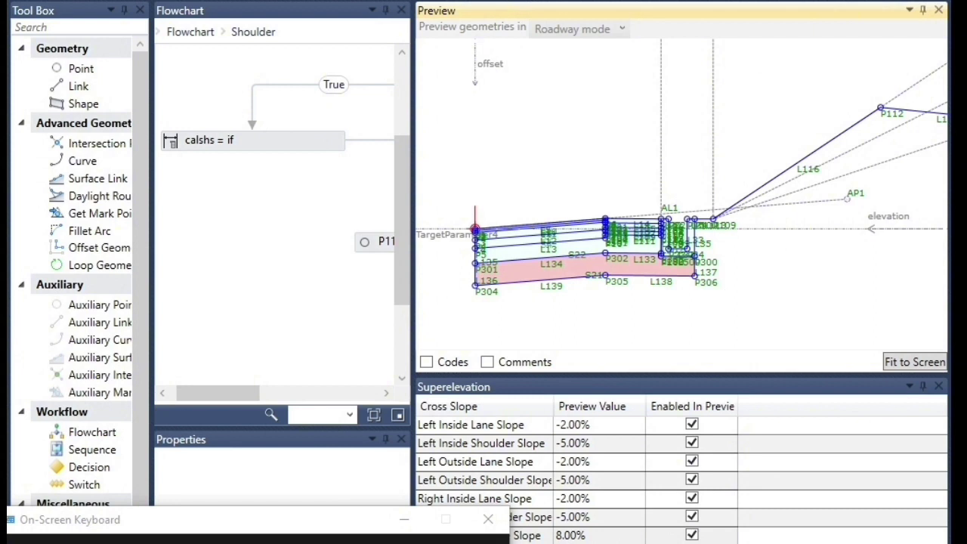
mouse_move(669, 543)
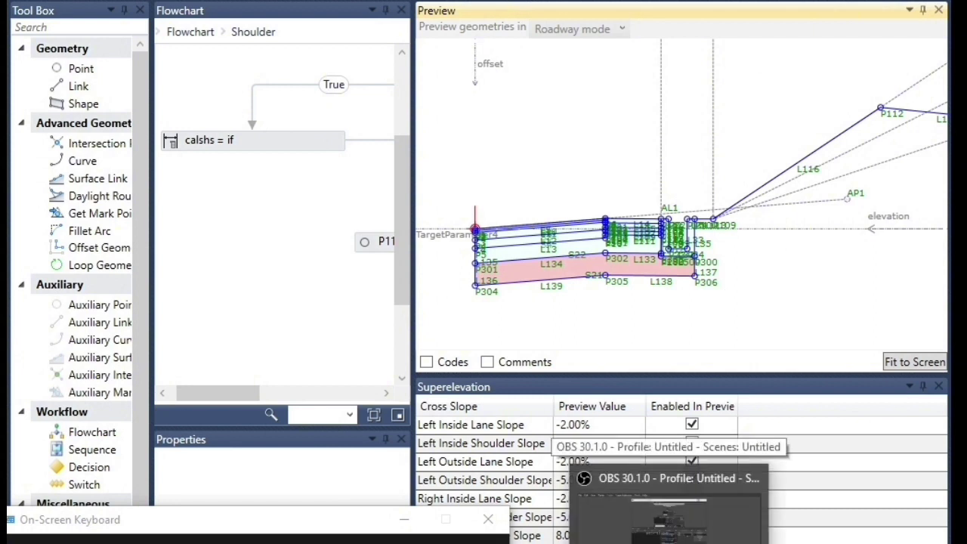